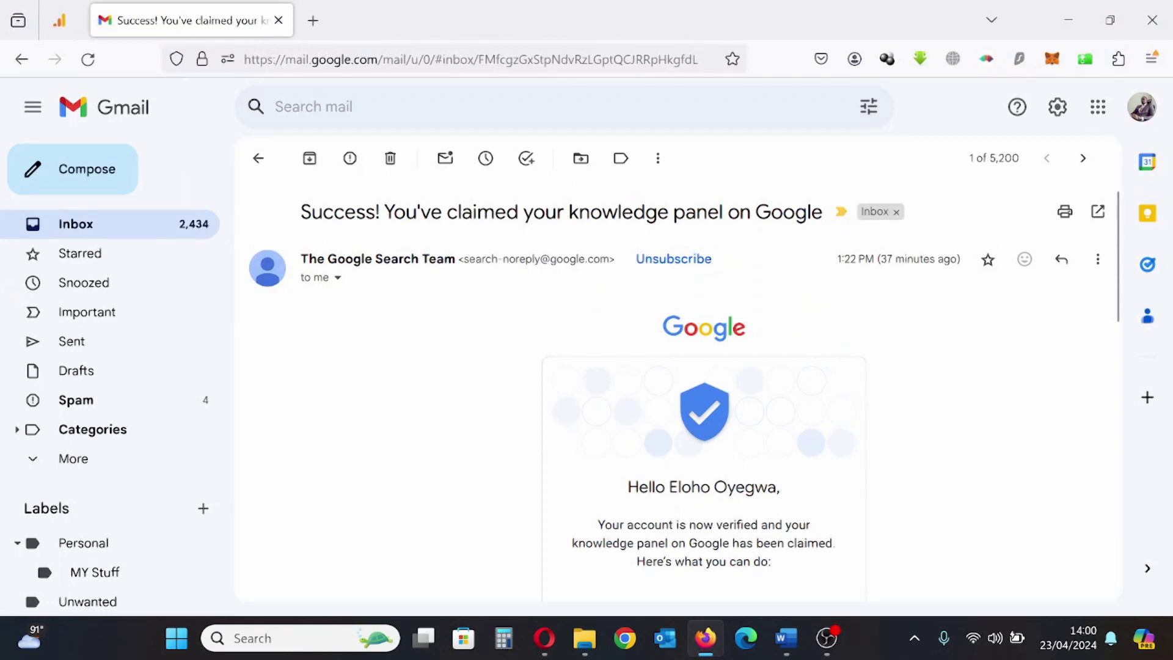
- Scroll the knowledge-panel claim email down to its 'Suggest changes' section, then bring up the Word notes
{"action": "scroll", "coordinate": [623, 385], "scroll_direction": "down", "scroll_amount": 2}
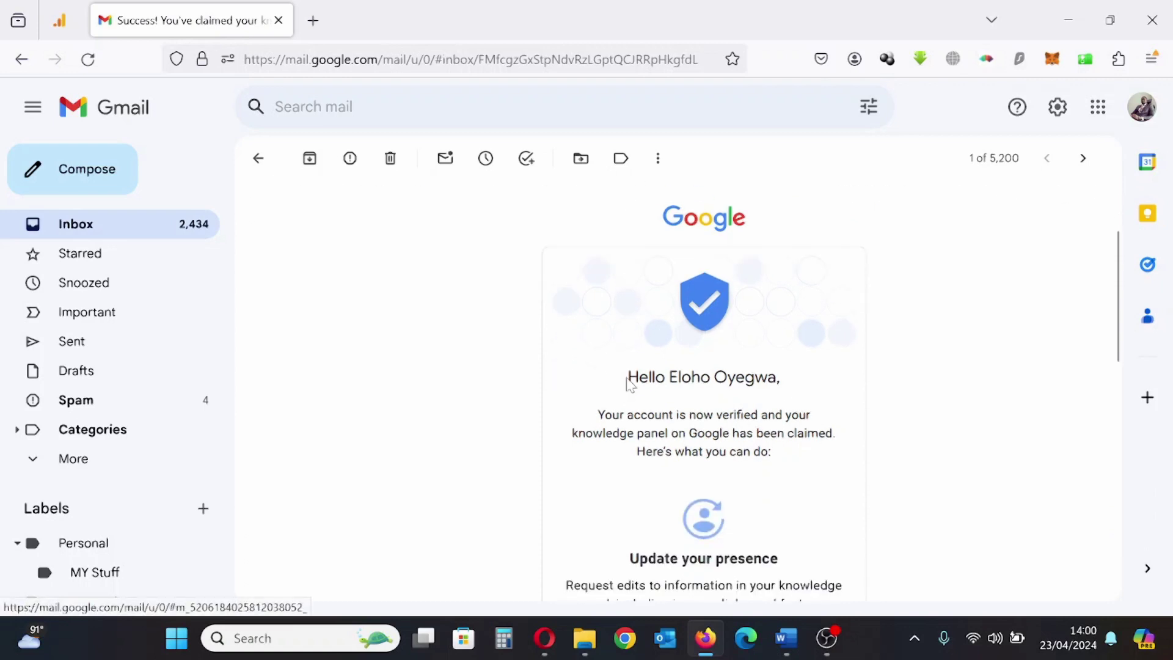
{"action": "scroll", "coordinate": [719, 373], "scroll_direction": "down", "scroll_amount": 2}
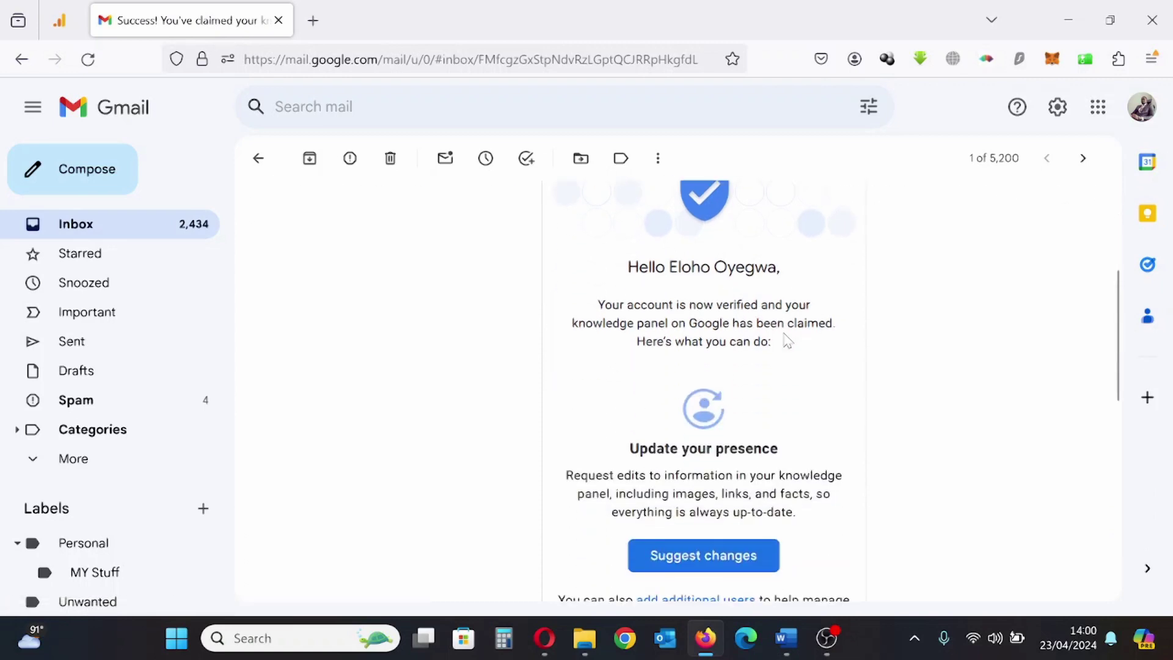
{"action": "scroll", "coordinate": [685, 394], "scroll_direction": "down", "scroll_amount": 2}
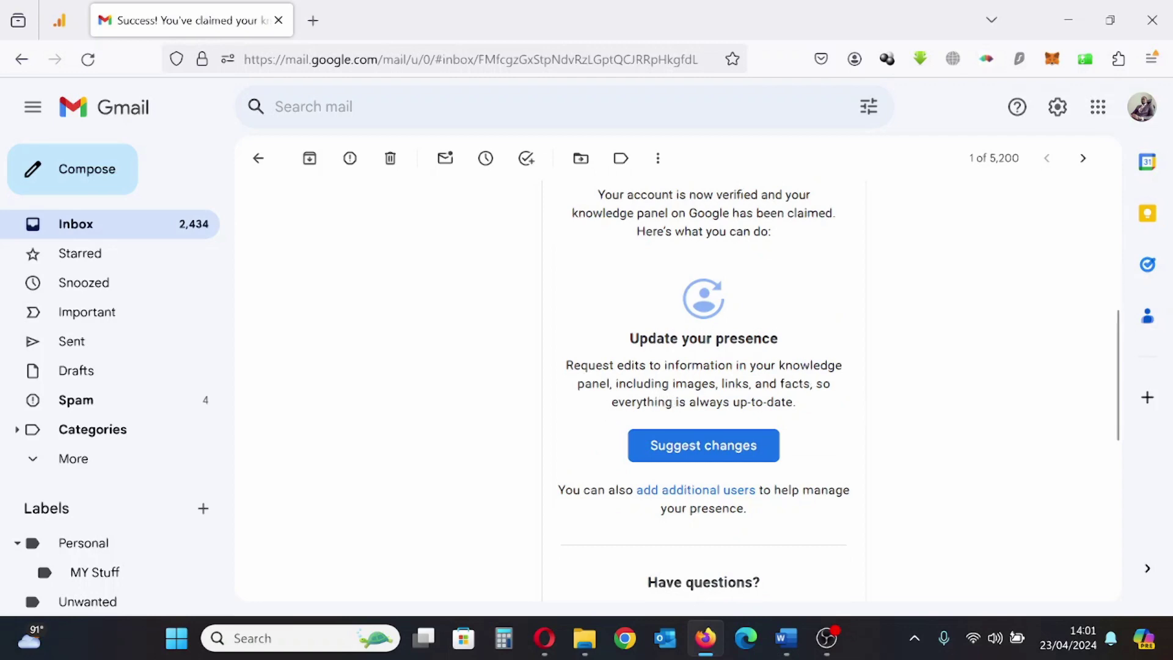
{"action": "left_click", "coordinate": [786, 638]}
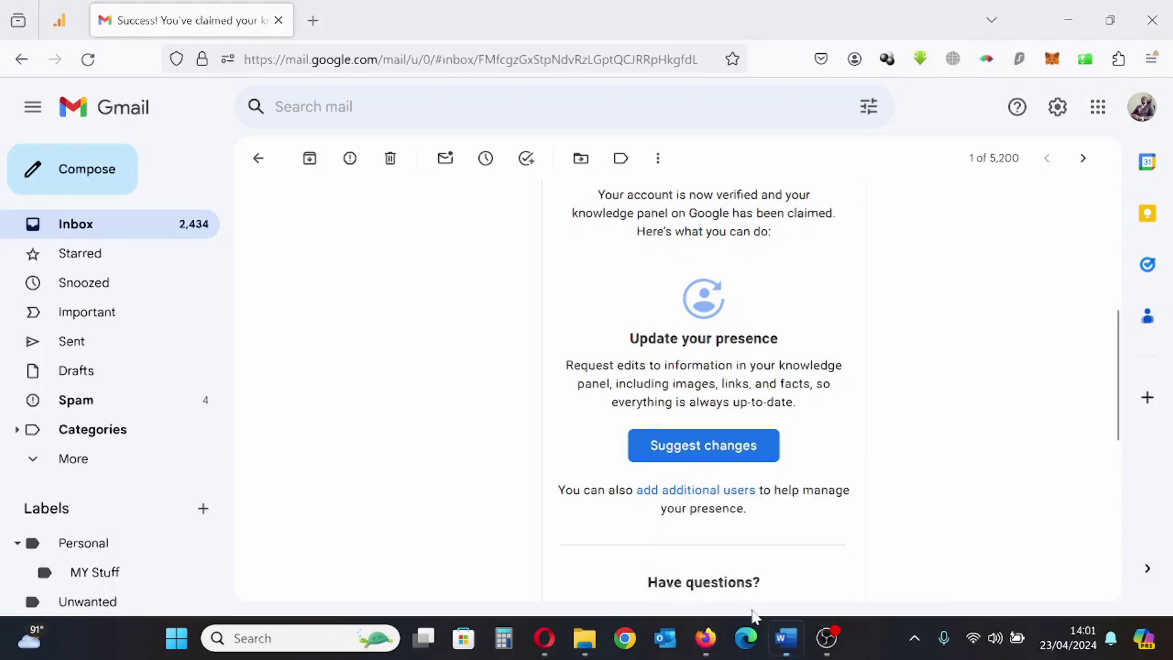
- Open the g.co/kgs link from the notes, review the knowledge panel search results, then close that tab
{"action": "left_click", "coordinate": [413, 250], "text": "ctrl"}
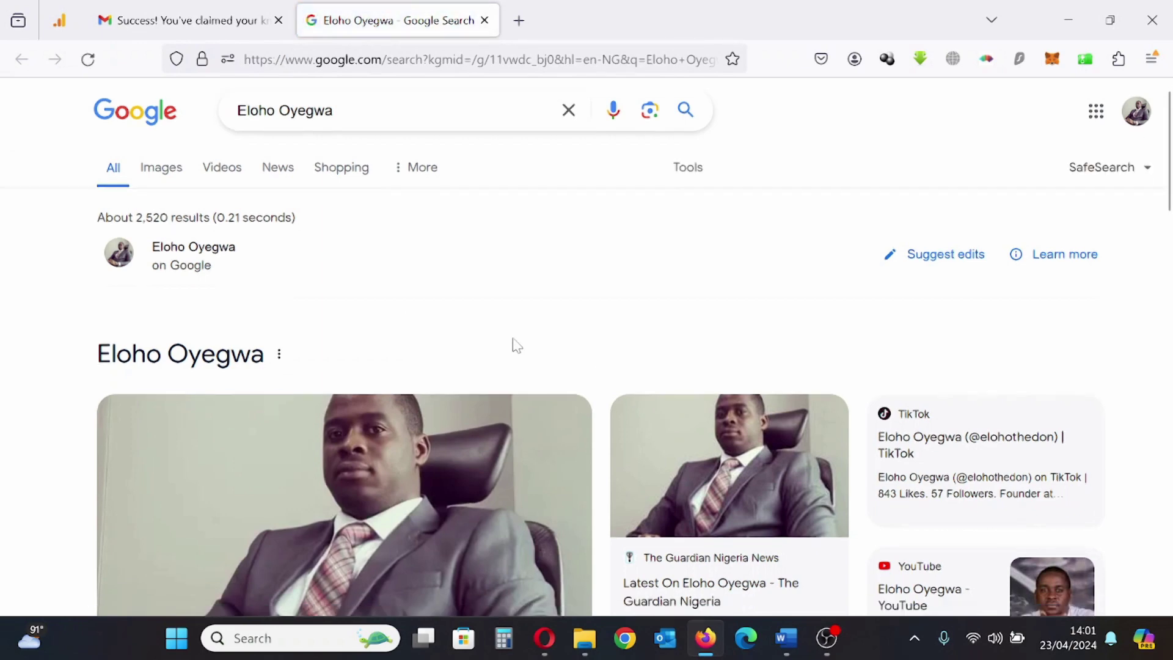
{"action": "scroll", "coordinate": [513, 345], "scroll_direction": "down", "scroll_amount": 6}
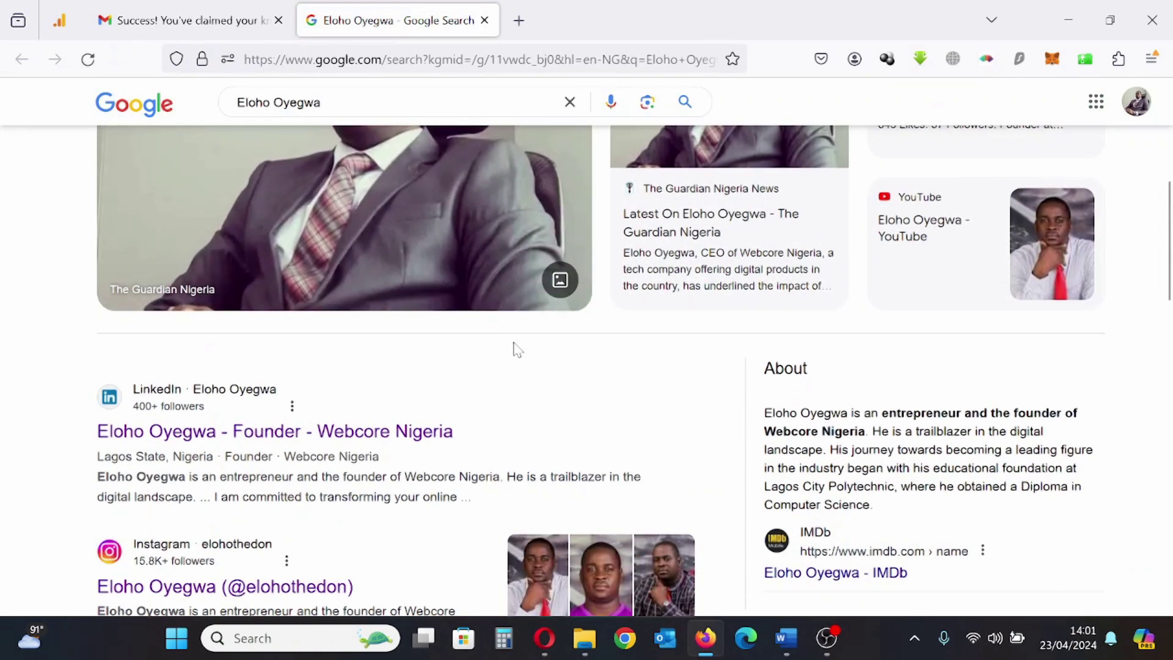
{"action": "scroll", "coordinate": [514, 344], "scroll_direction": "up", "scroll_amount": 6}
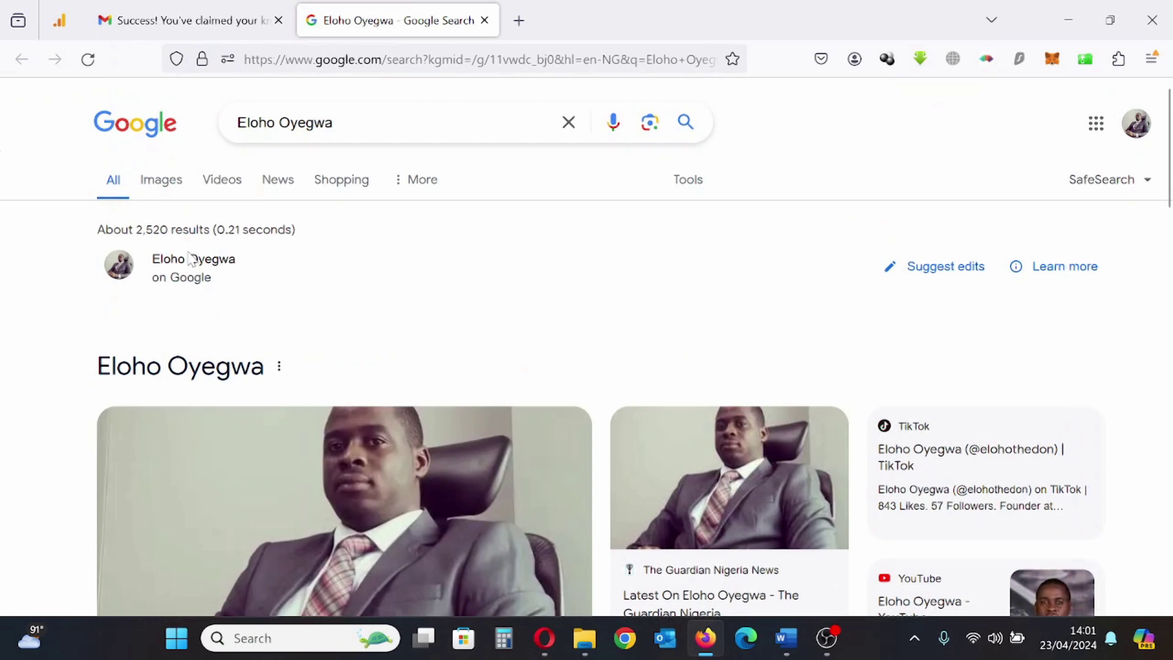
{"action": "scroll", "coordinate": [191, 259], "scroll_direction": "down", "scroll_amount": 5}
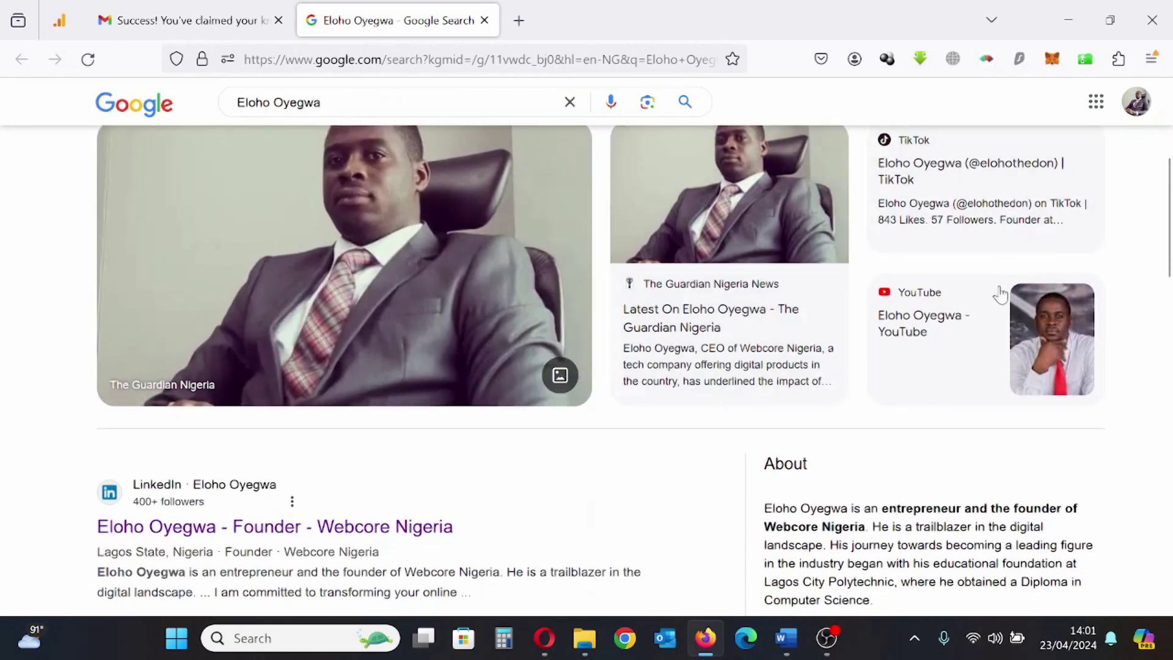
{"action": "scroll", "coordinate": [977, 367], "scroll_direction": "down", "scroll_amount": 3}
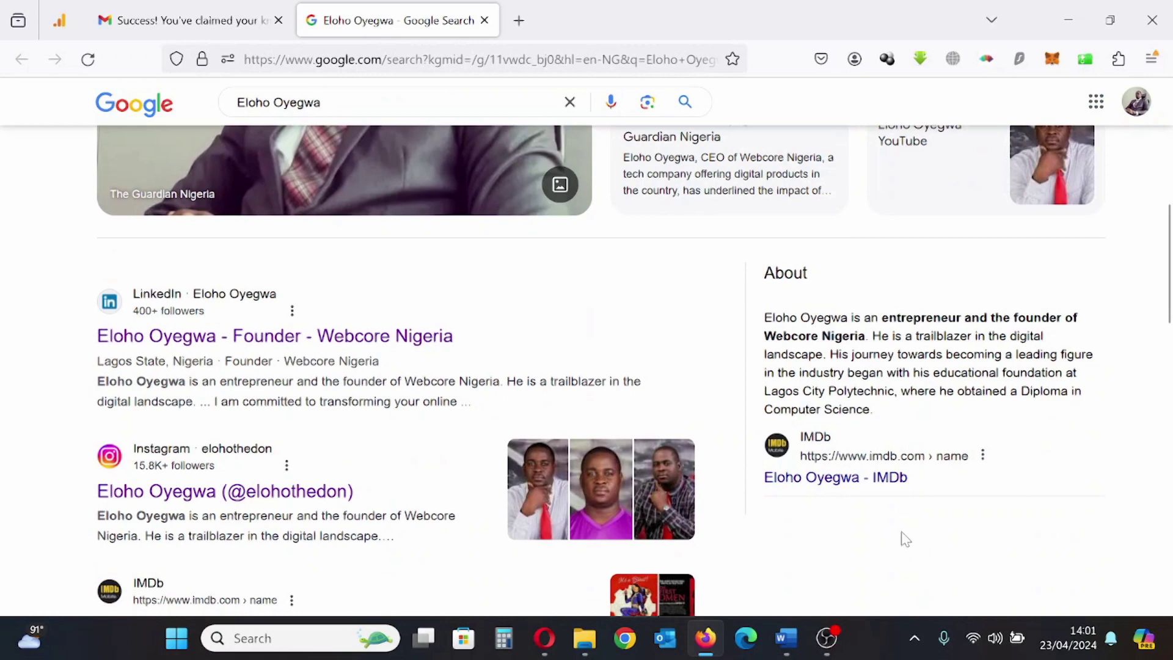
{"action": "scroll", "coordinate": [913, 542], "scroll_direction": "down", "scroll_amount": 8}
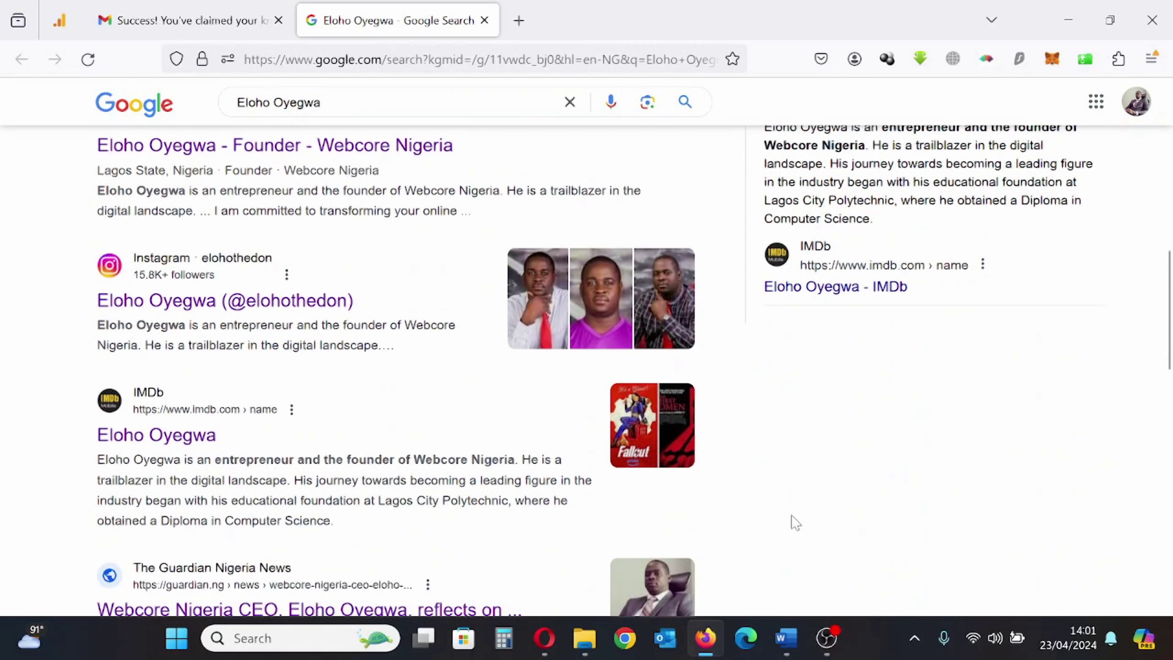
{"action": "scroll", "coordinate": [796, 522], "scroll_direction": "down", "scroll_amount": 10}
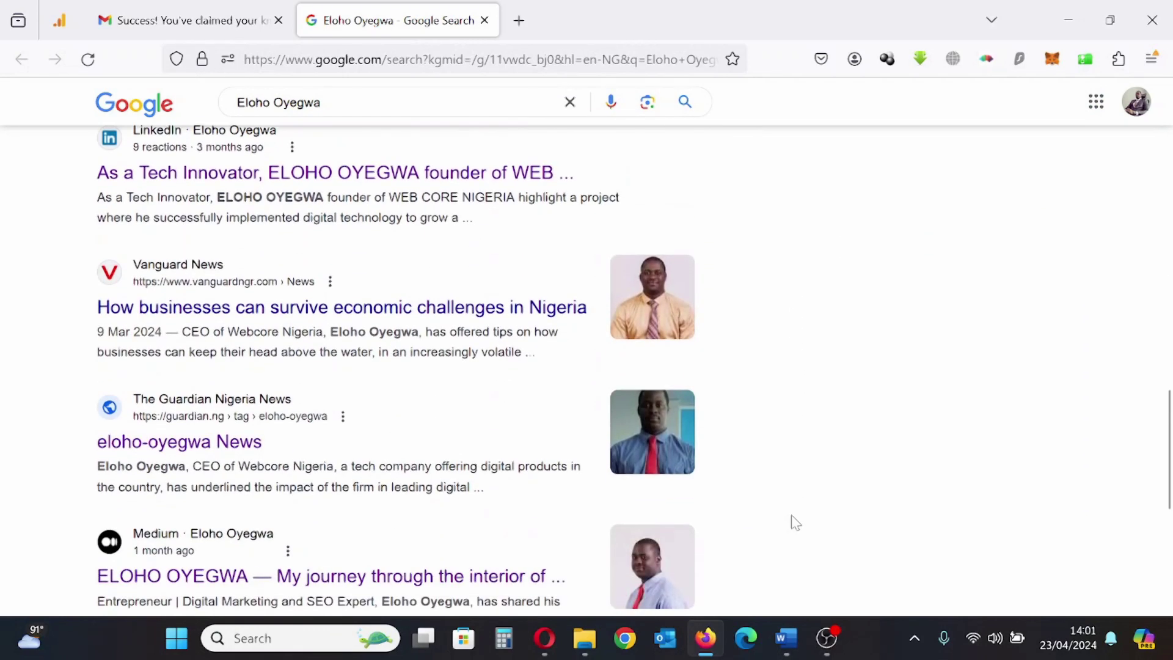
{"action": "scroll", "coordinate": [796, 523], "scroll_direction": "down", "scroll_amount": 15}
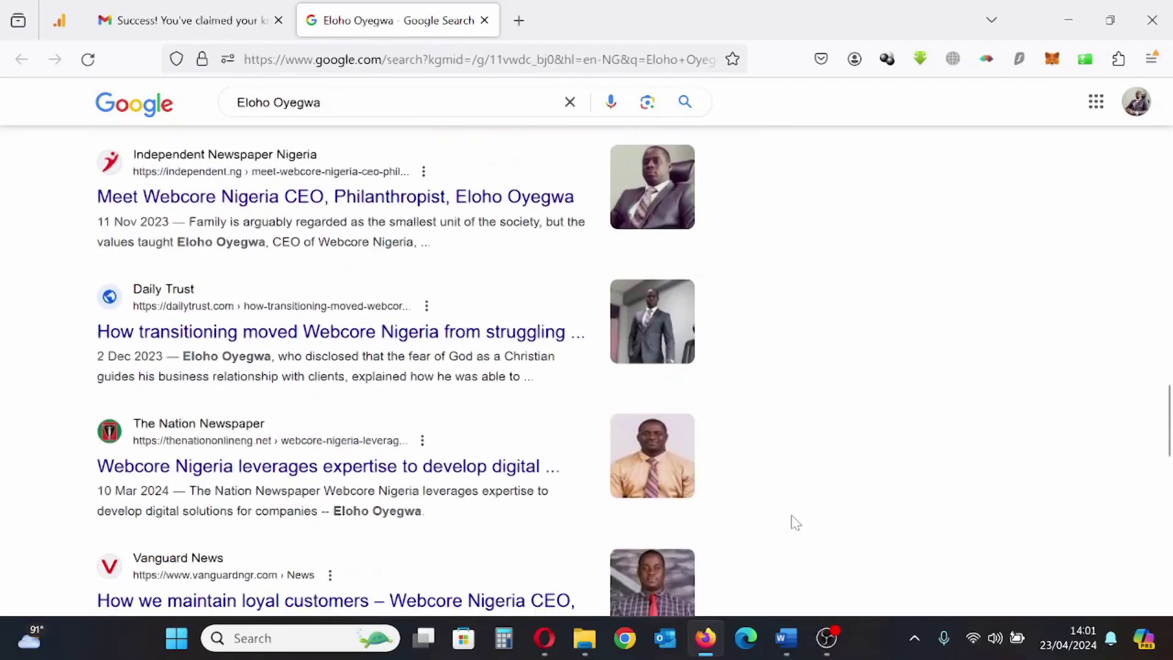
{"action": "scroll", "coordinate": [796, 523], "scroll_direction": "down", "scroll_amount": 3}
{"action": "scroll", "coordinate": [795, 523], "scroll_direction": "up", "scroll_amount": 20}
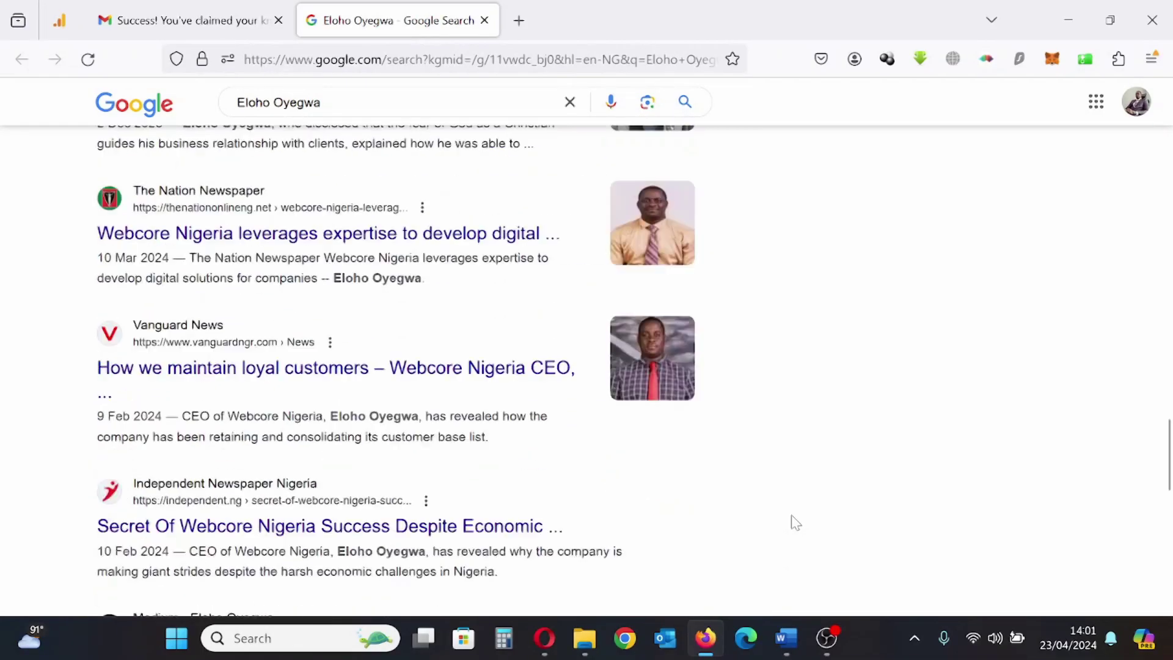
{"action": "scroll", "coordinate": [795, 523], "scroll_direction": "up", "scroll_amount": 10}
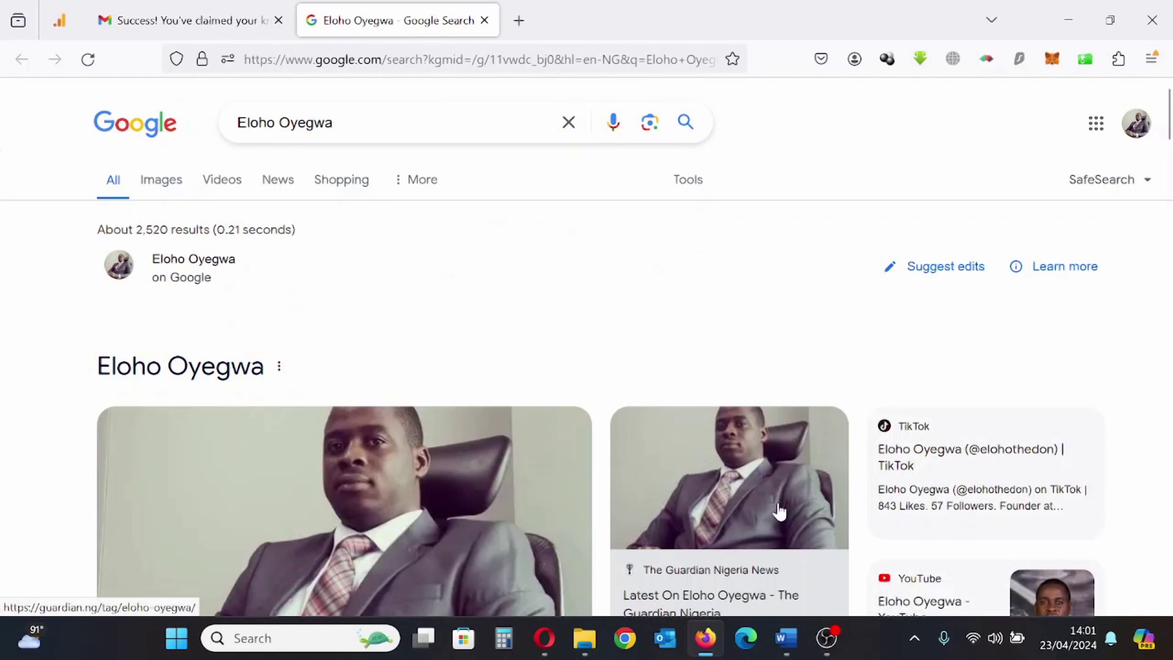
{"action": "scroll", "coordinate": [778, 550], "scroll_direction": "down", "scroll_amount": 3}
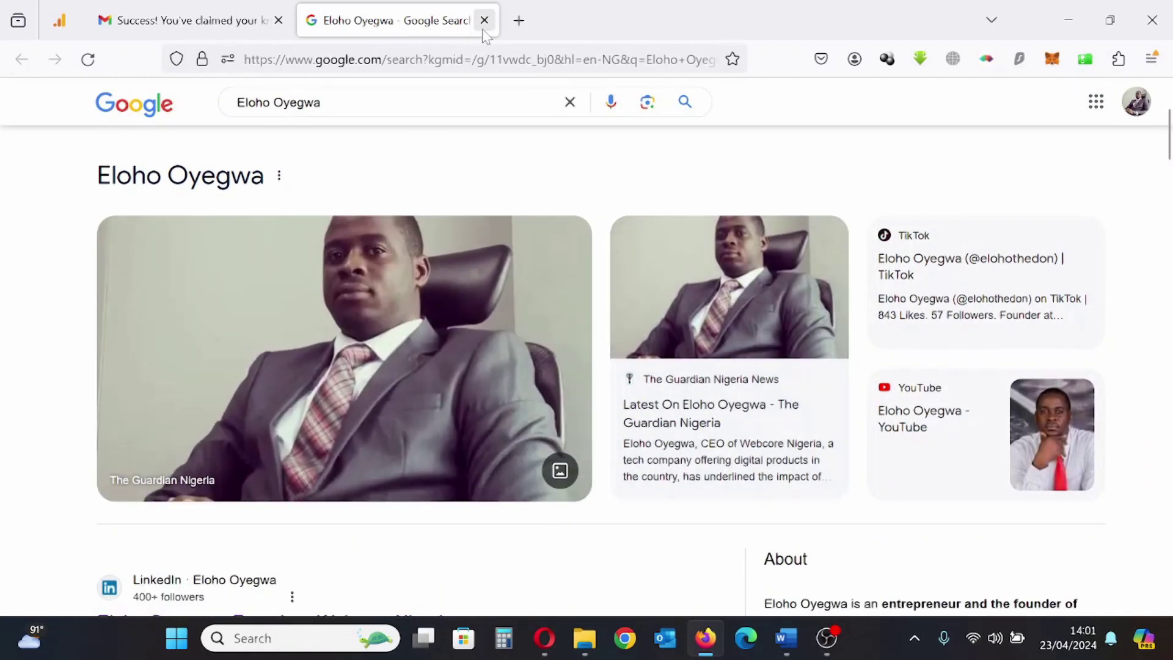
{"action": "key", "text": "ctrl+w"}
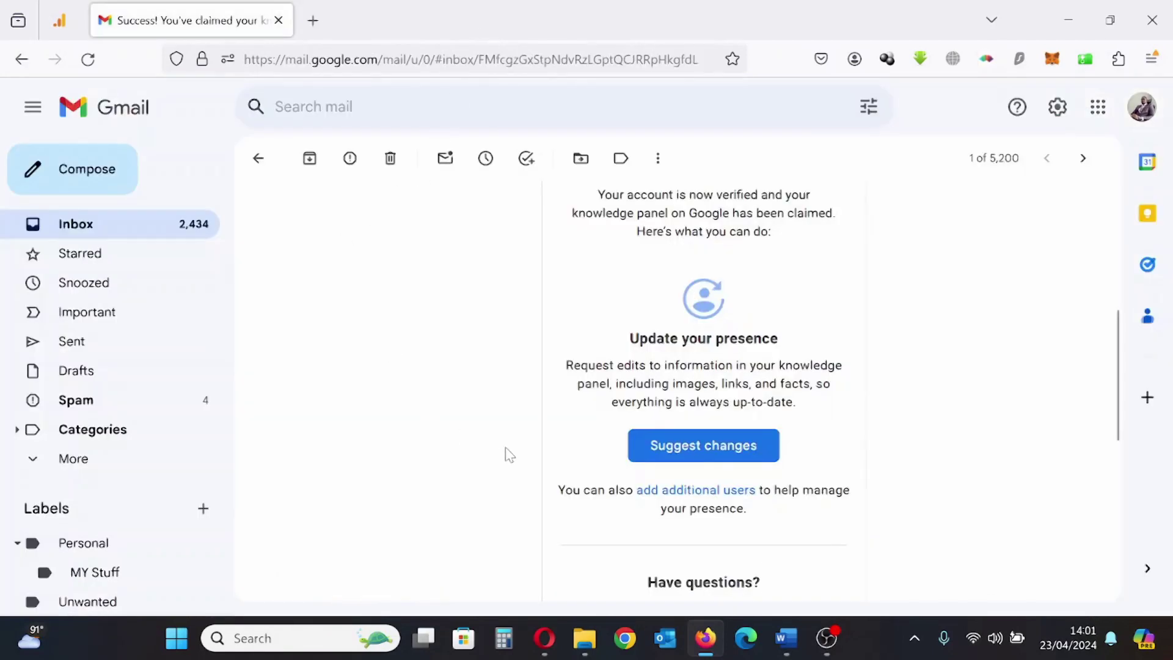
- Go from the email's Suggest changes link to the knowledge panel's general feedback 'What's your edit?' form
{"action": "left_click", "coordinate": [689, 451]}
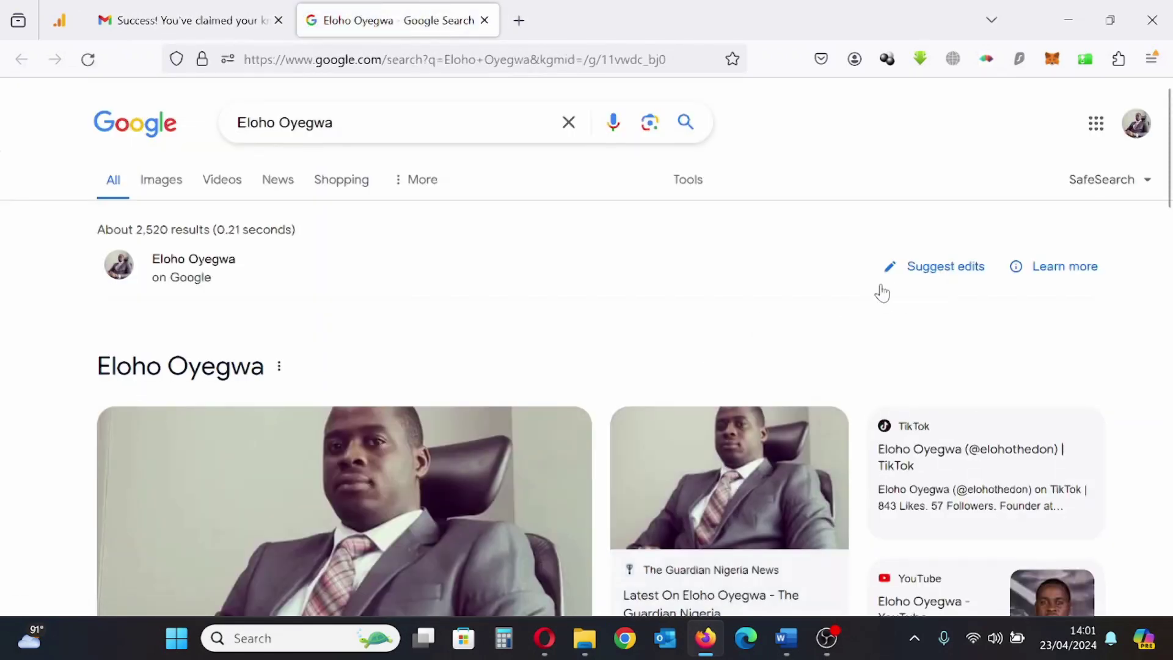
{"action": "left_click", "coordinate": [942, 280]}
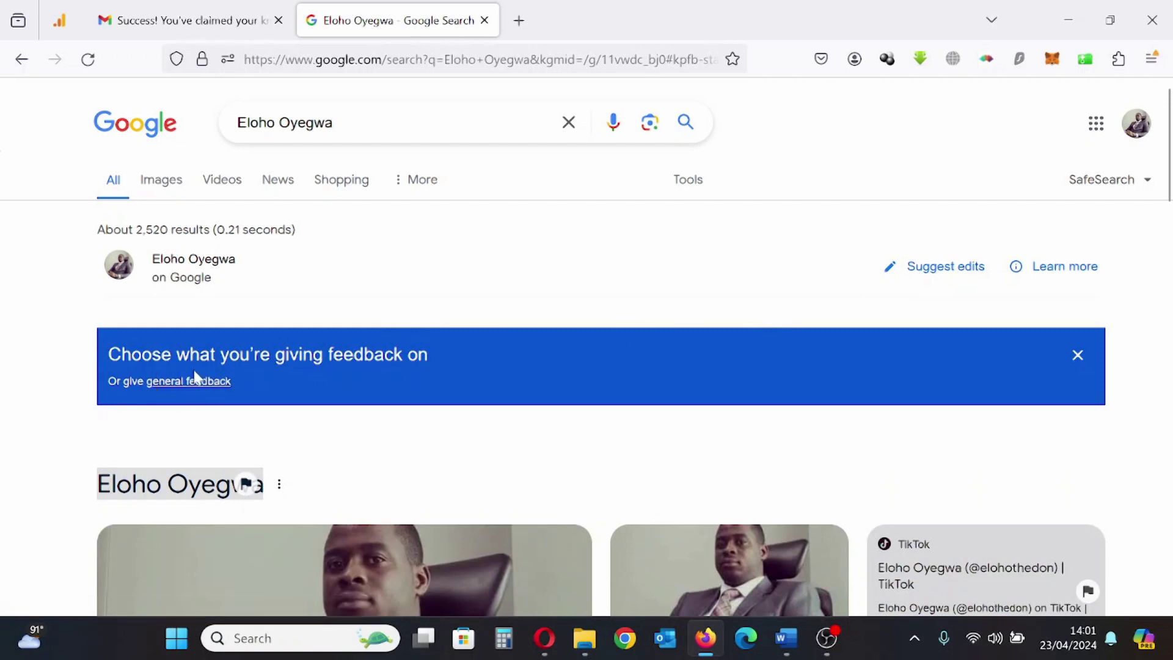
{"action": "scroll", "coordinate": [230, 393], "scroll_direction": "down", "scroll_amount": 2}
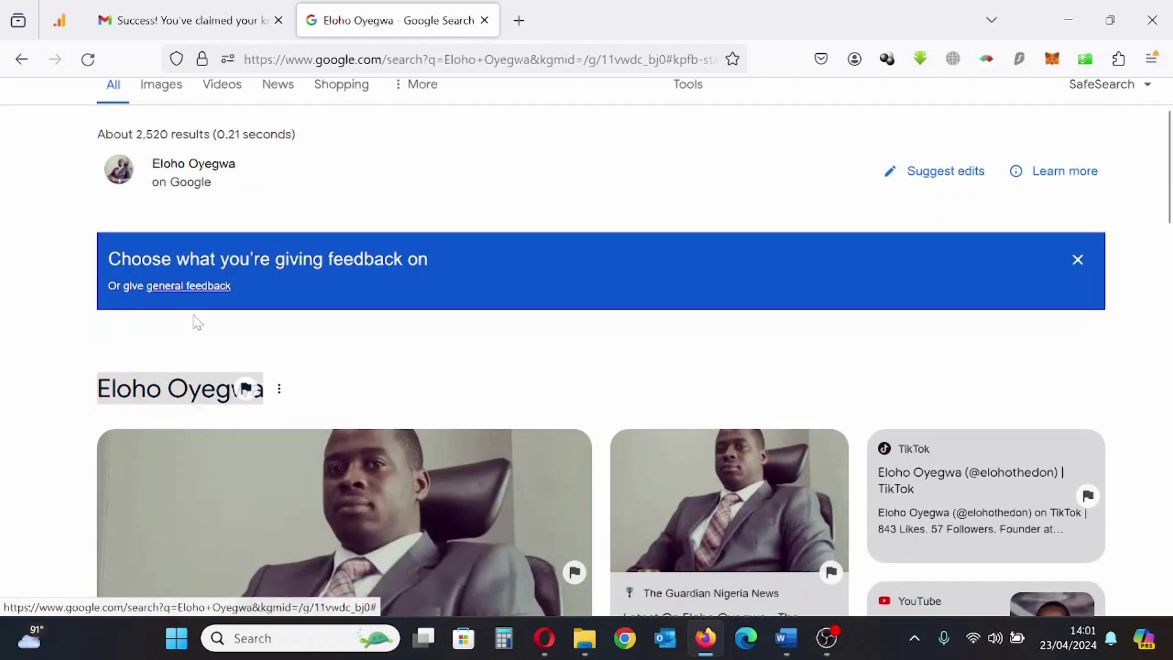
{"action": "left_click", "coordinate": [198, 290]}
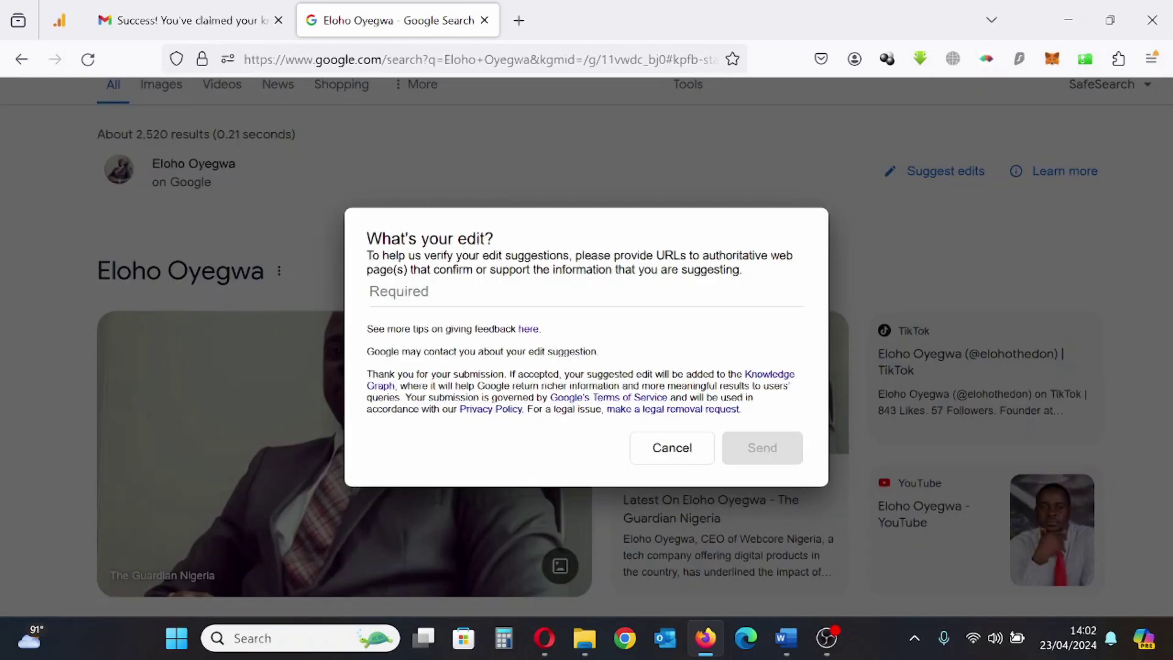
{"action": "left_click", "coordinate": [785, 638]}
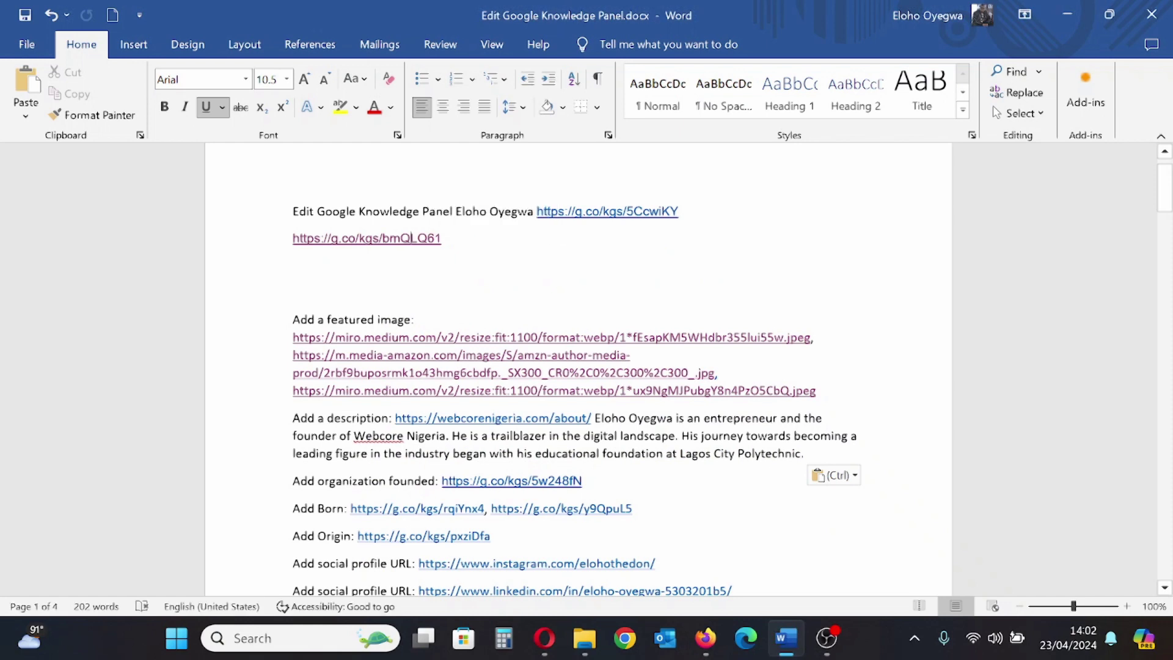
- Copy the 'Add a featured image' paragraph and its three image URLs from the Word notes
{"action": "left_click_drag", "start_coordinate": [293, 319], "coordinate": [807, 382]}
{"action": "key", "text": "ctrl+c"}
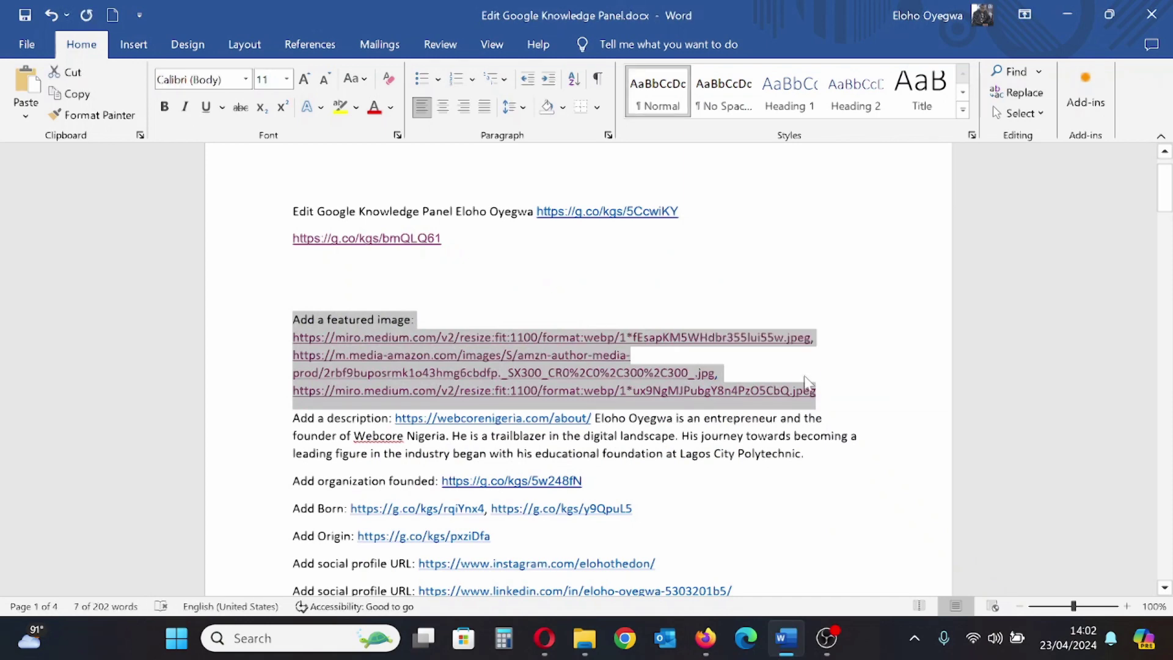
{"action": "left_click", "coordinate": [706, 638]}
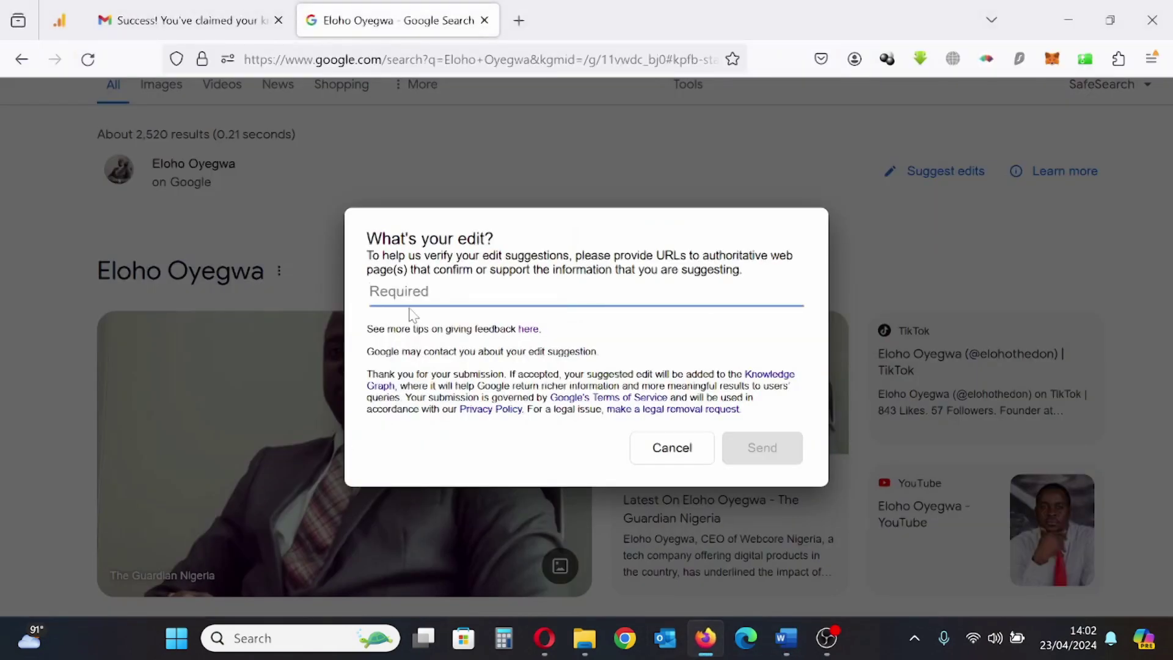
- Paste the featured image URLs into the 'What's your edit?' field
{"action": "key", "text": "ctrl+v"}
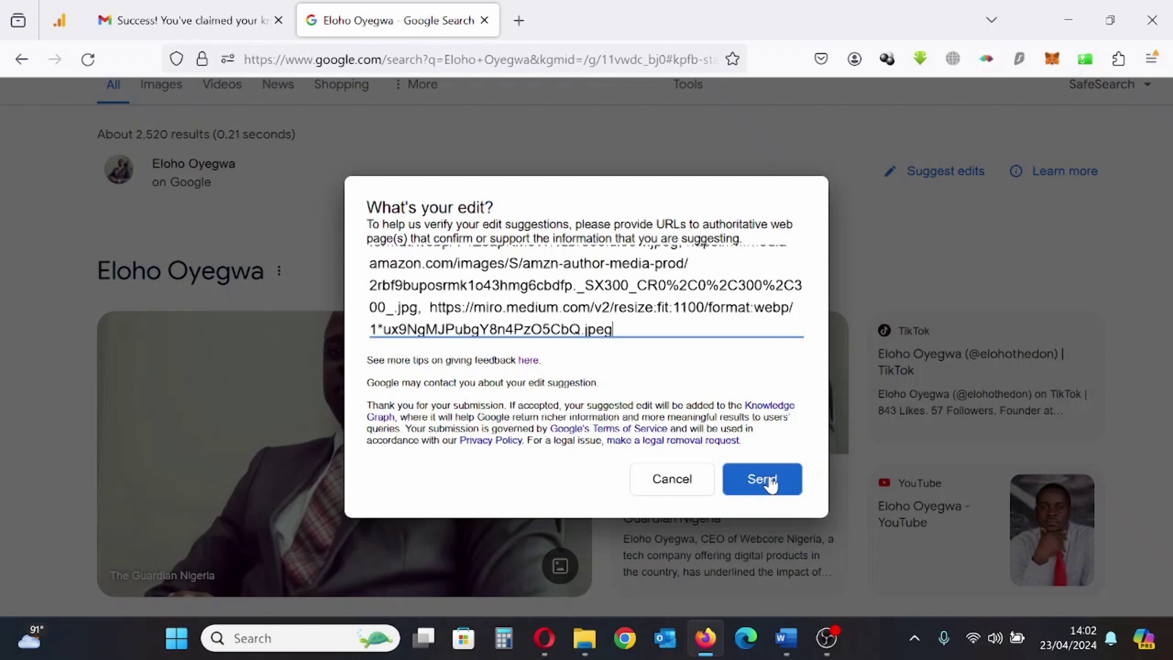
{"action": "left_click", "coordinate": [205, 11]}
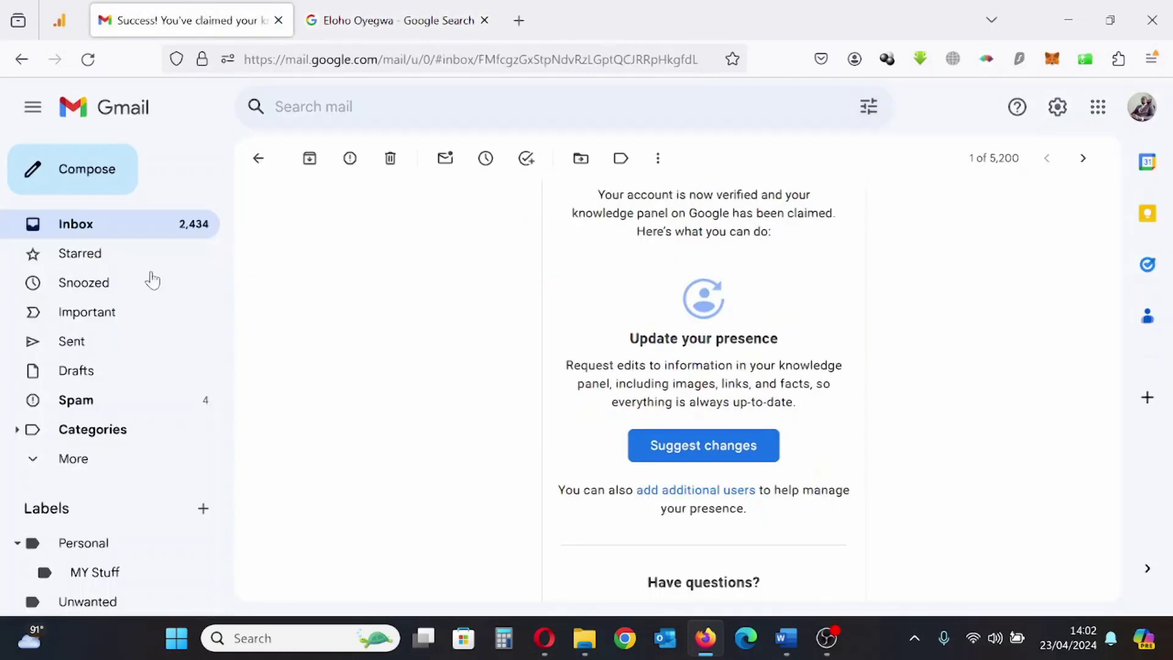
- Show the Updates category of the Gmail inbox
{"action": "left_click", "coordinate": [183, 235]}
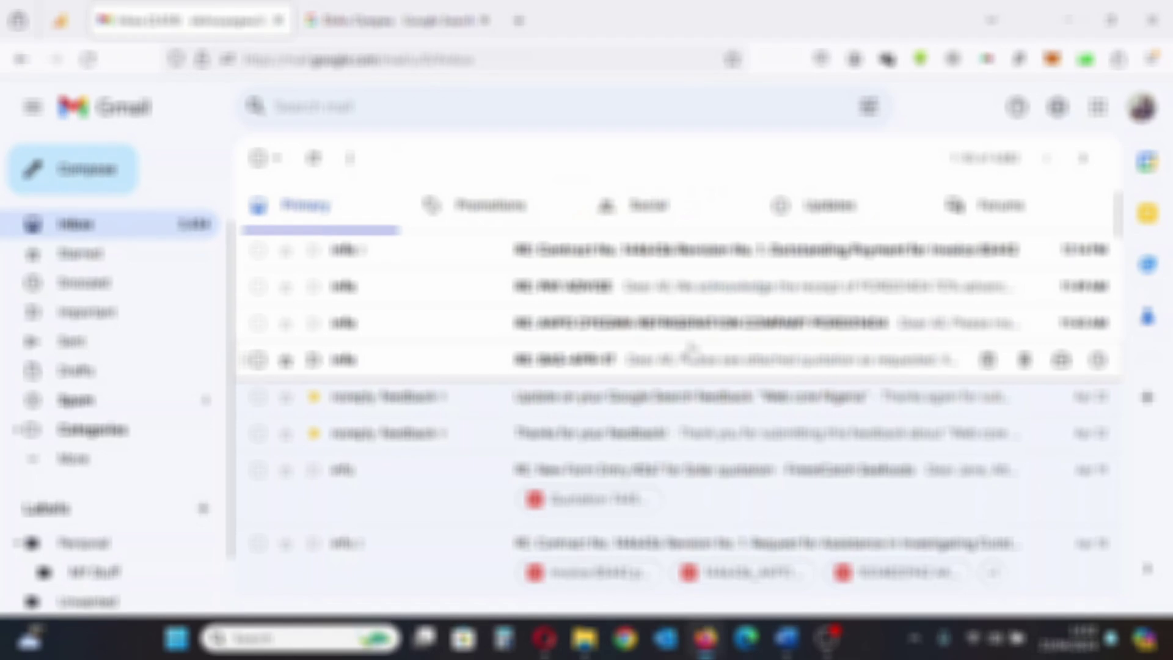
{"action": "left_click", "coordinate": [843, 206]}
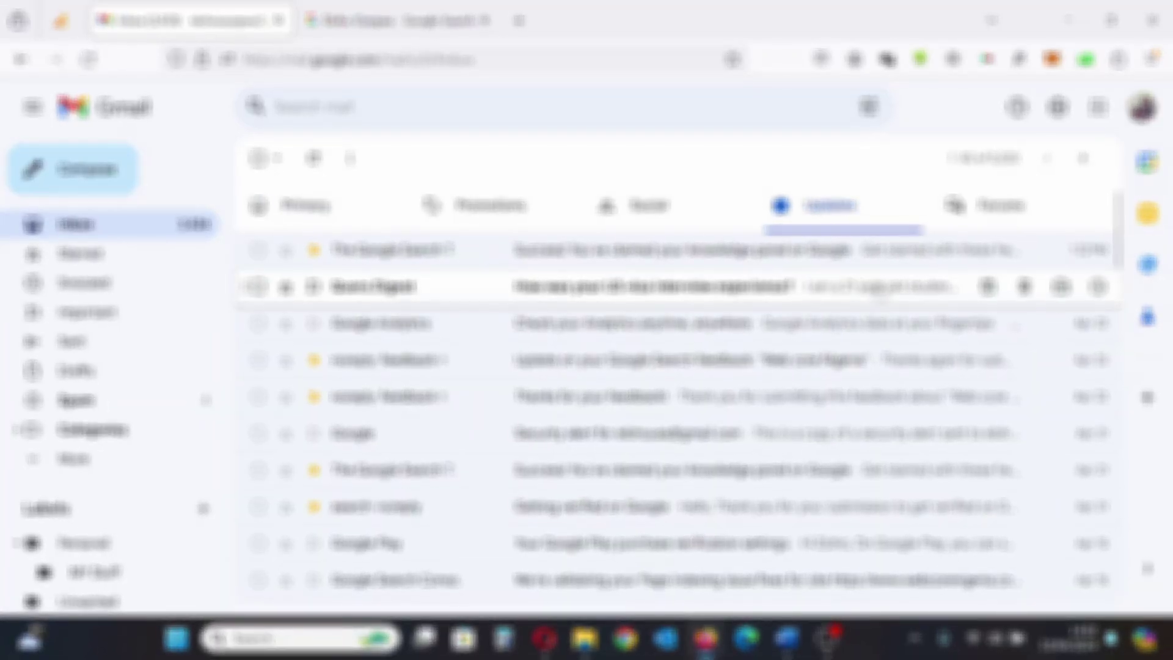
{"action": "left_click", "coordinate": [800, 291]}
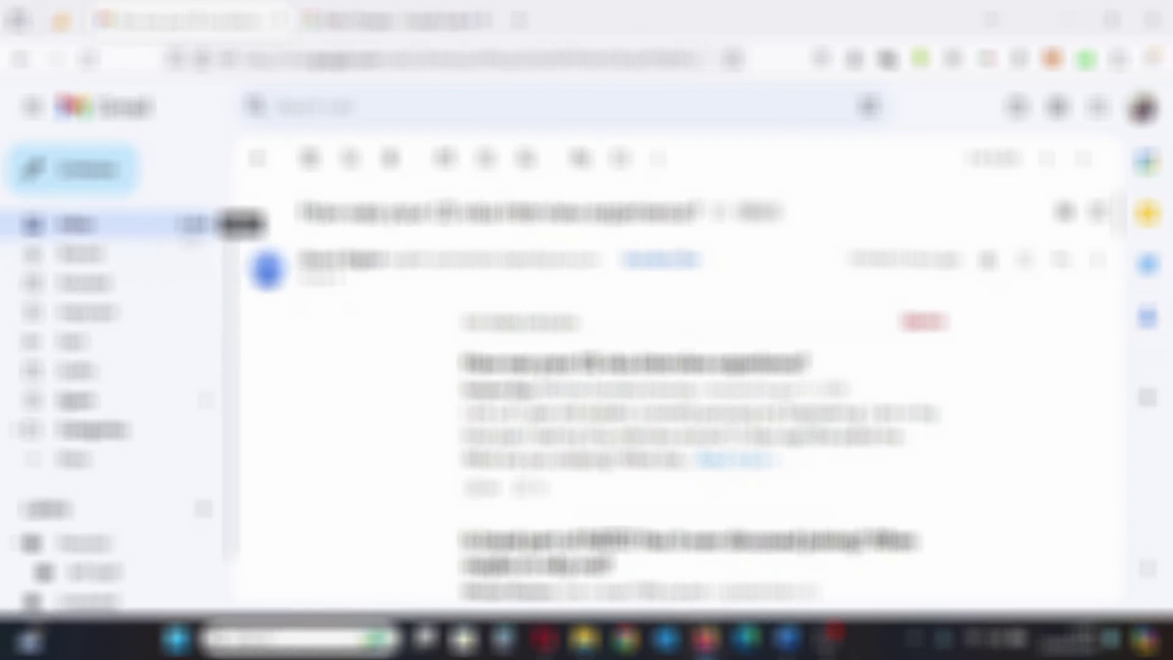
{"action": "left_click", "coordinate": [186, 225]}
{"action": "left_click", "coordinate": [820, 214]}
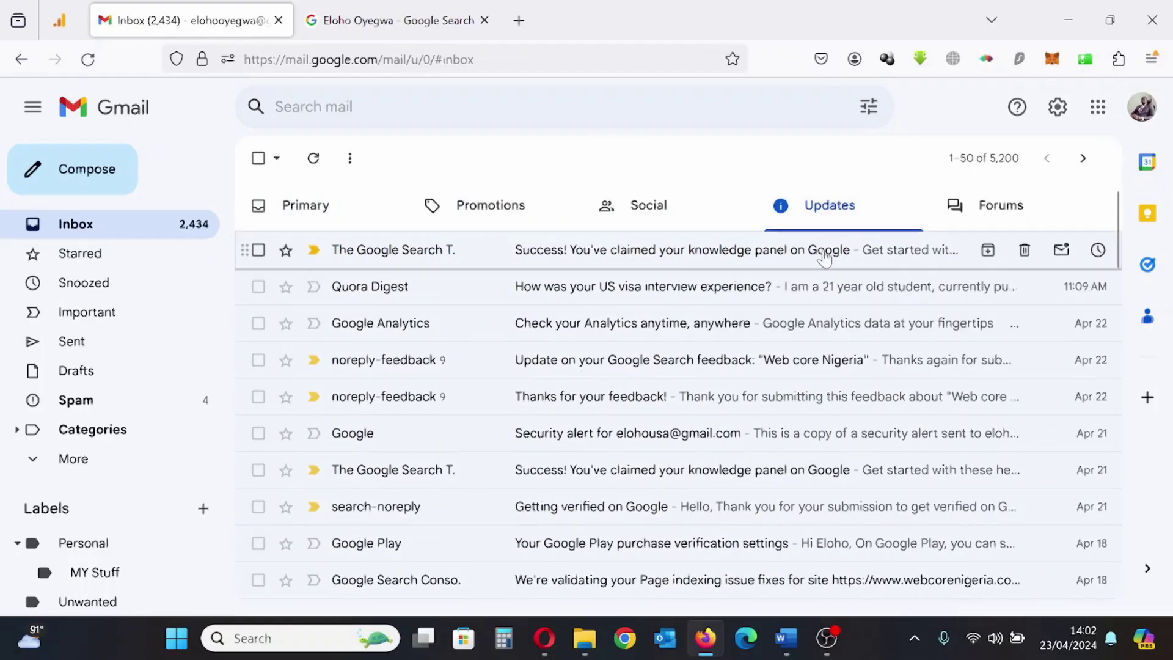
- Send the featured image suggestion and open its new 'Thanks for your feedback!' confirmation email
{"action": "left_click", "coordinate": [397, 20]}
{"action": "left_click", "coordinate": [761, 479]}
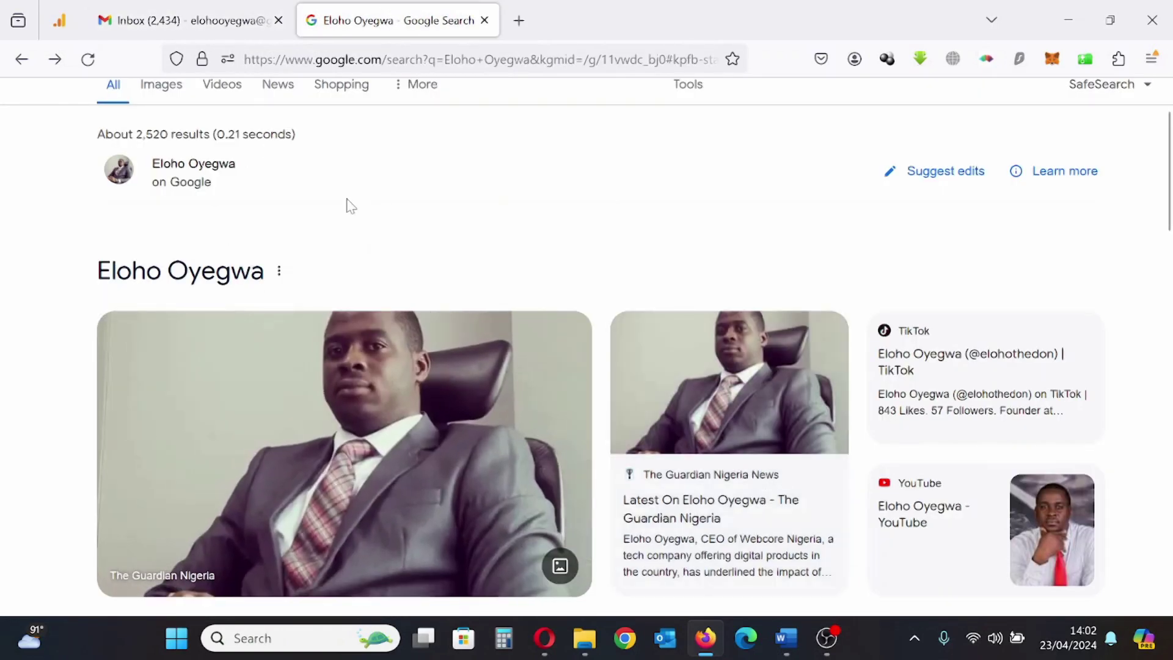
{"action": "left_click", "coordinate": [171, 20]}
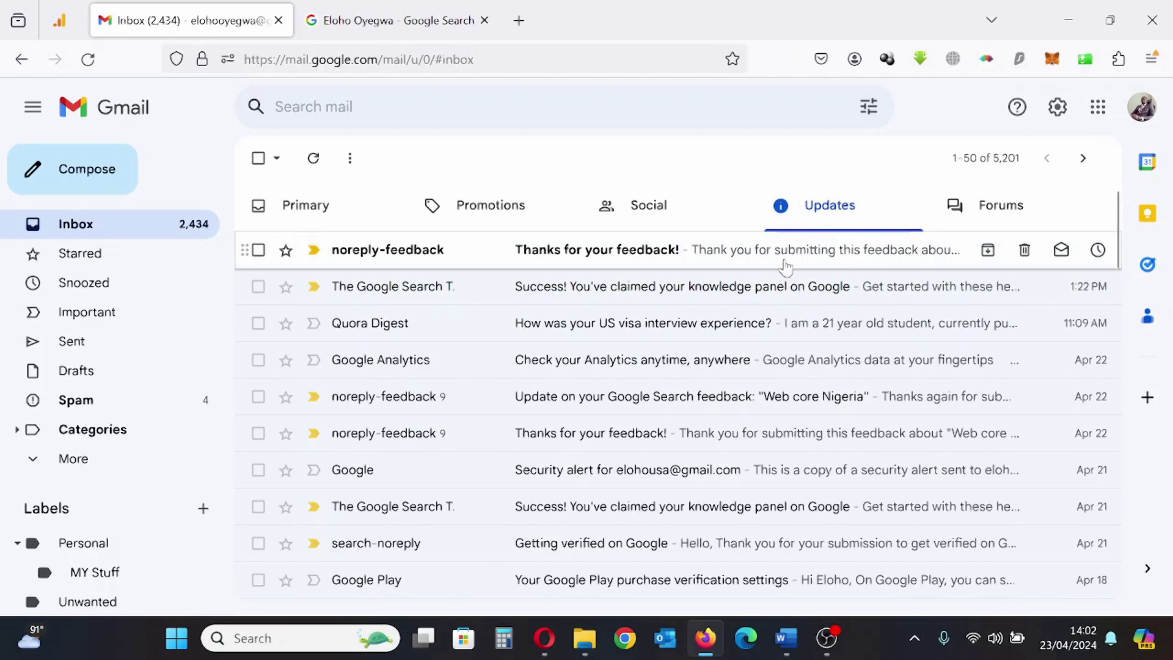
{"action": "left_click", "coordinate": [815, 255]}
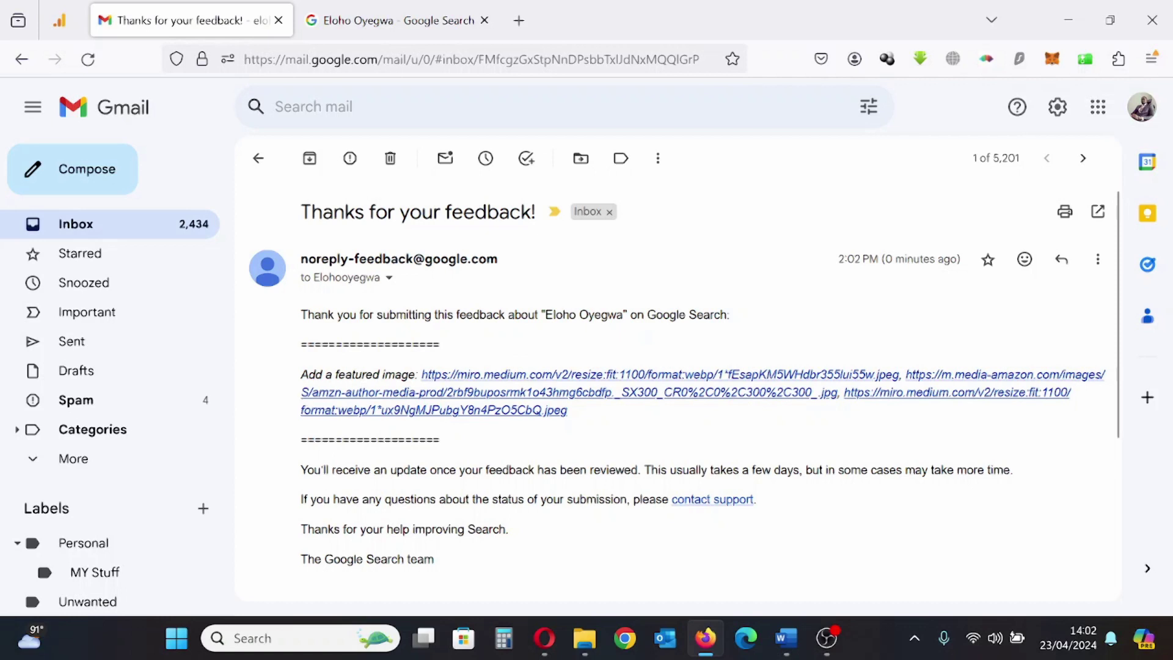
- Check each of the three featured image links in the confirmation email shows the portrait photo
{"action": "left_click", "coordinate": [524, 376]}
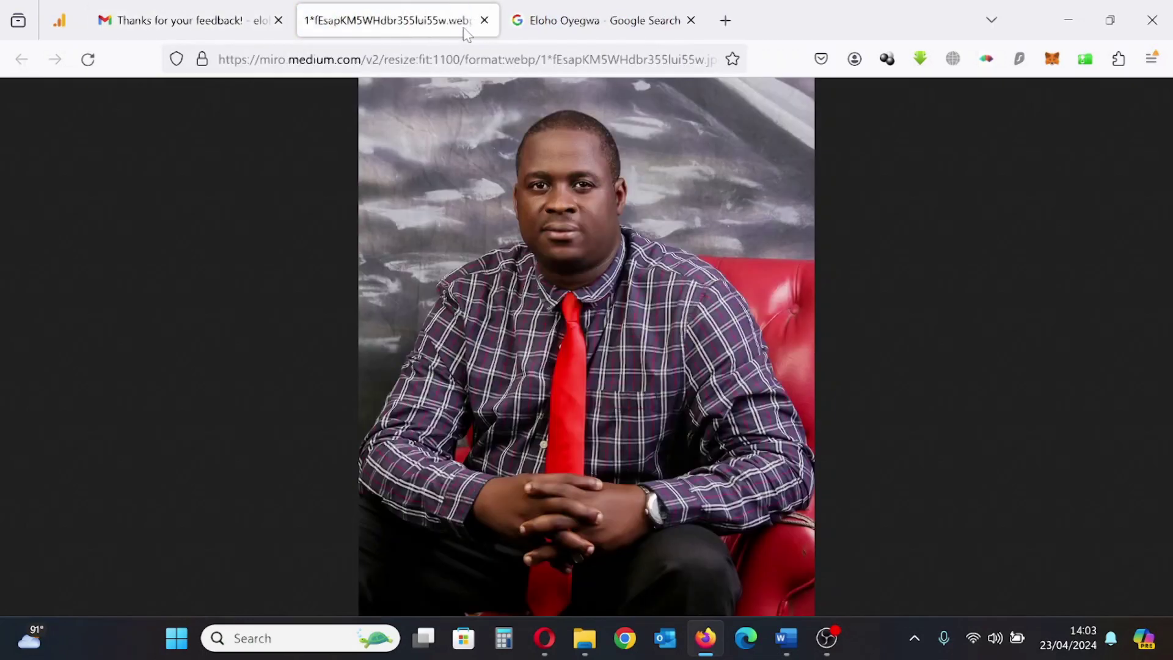
{"action": "left_click", "coordinate": [483, 20]}
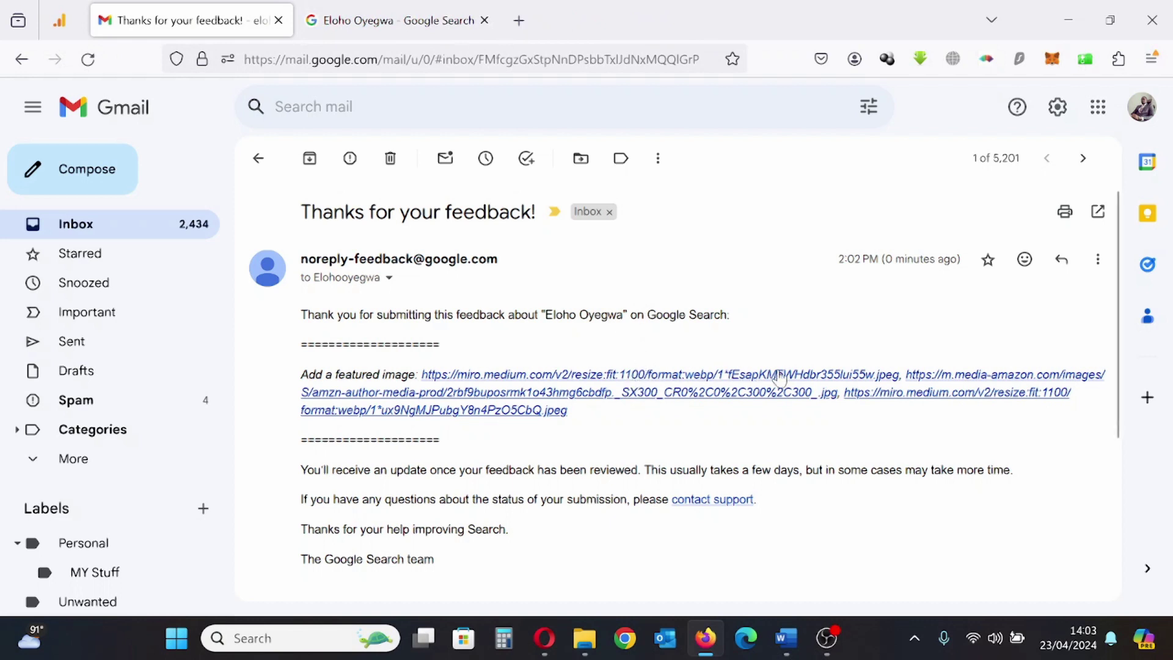
{"action": "left_click", "coordinate": [462, 395]}
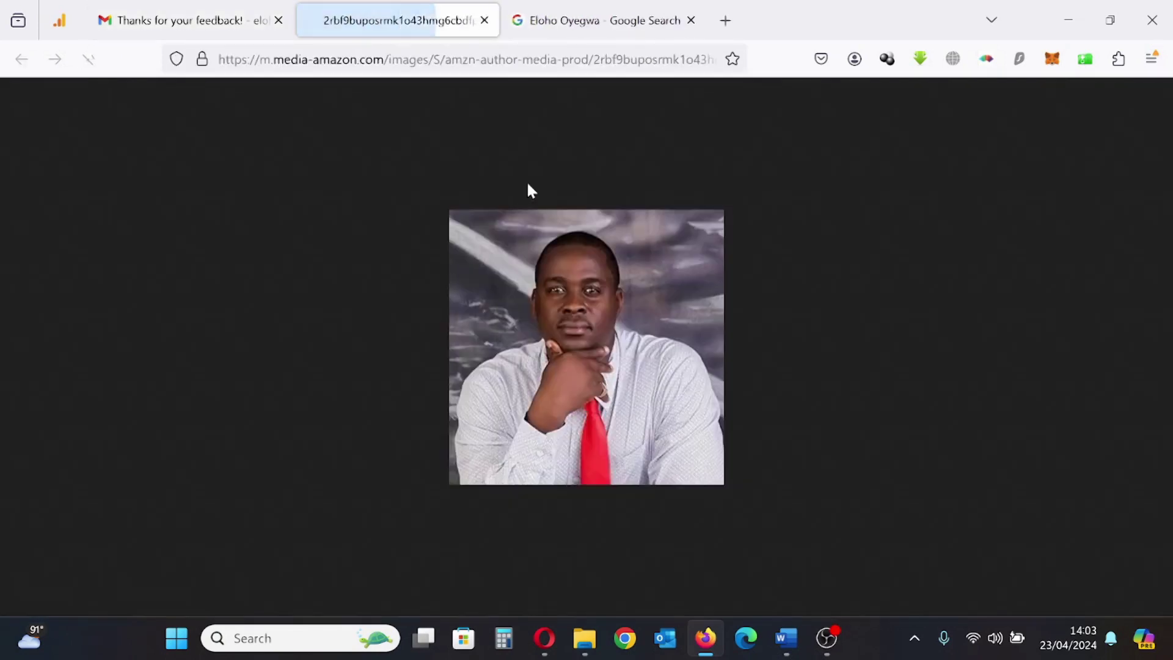
{"action": "left_click", "coordinate": [484, 20]}
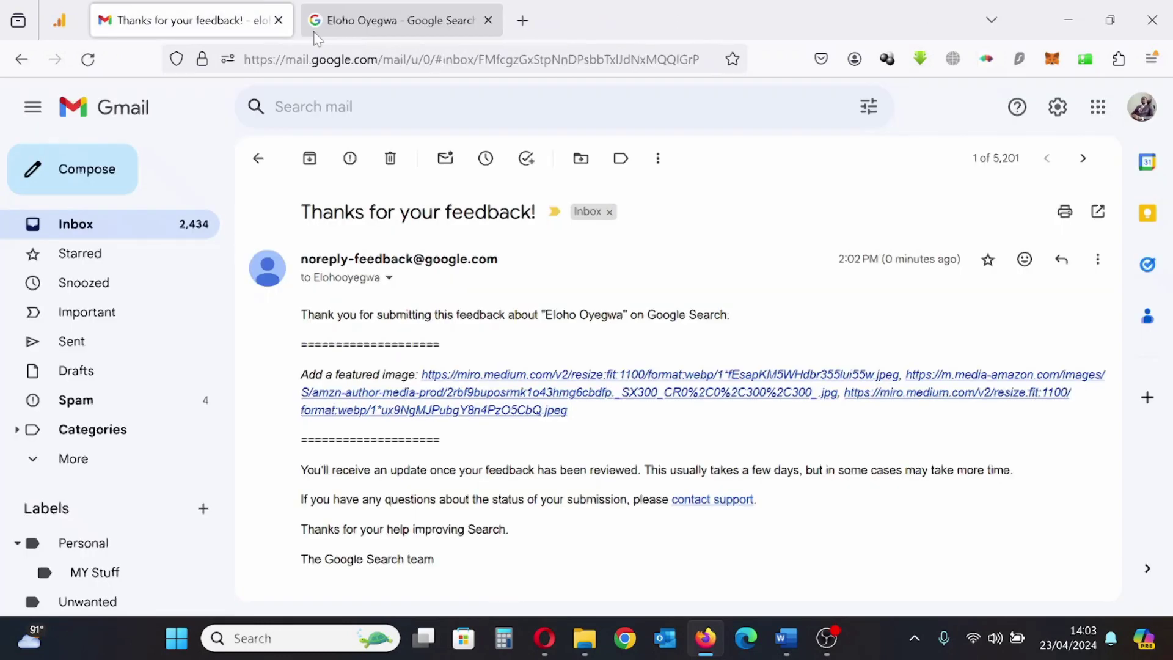
{"action": "left_click", "coordinate": [521, 416]}
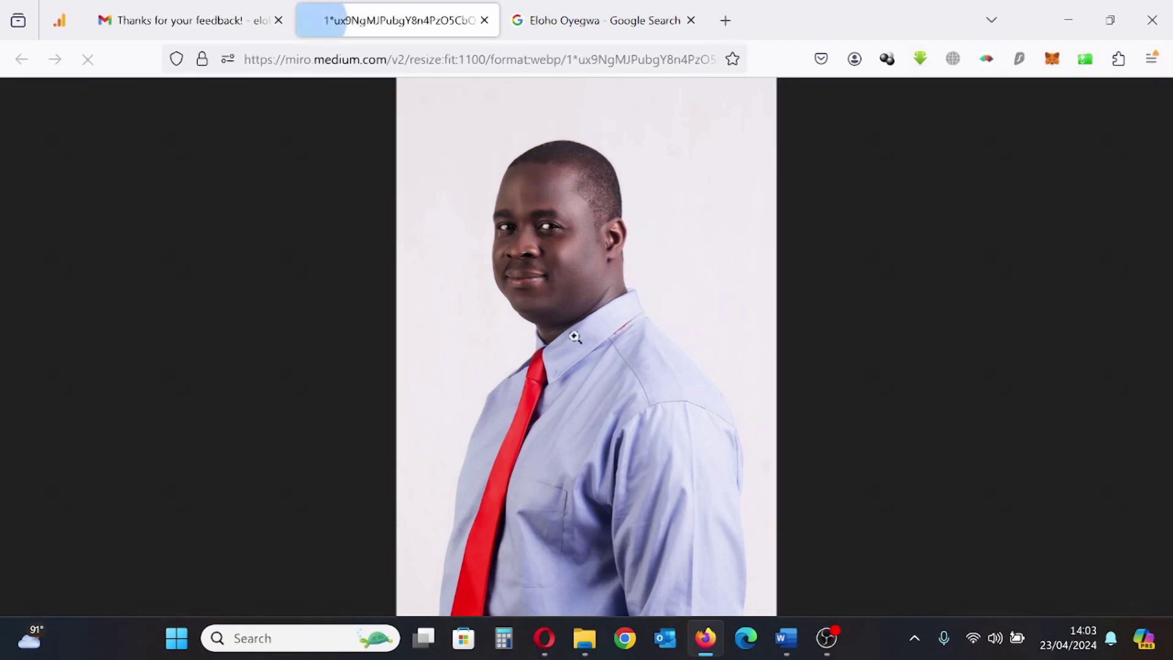
{"action": "left_click", "coordinate": [484, 21]}
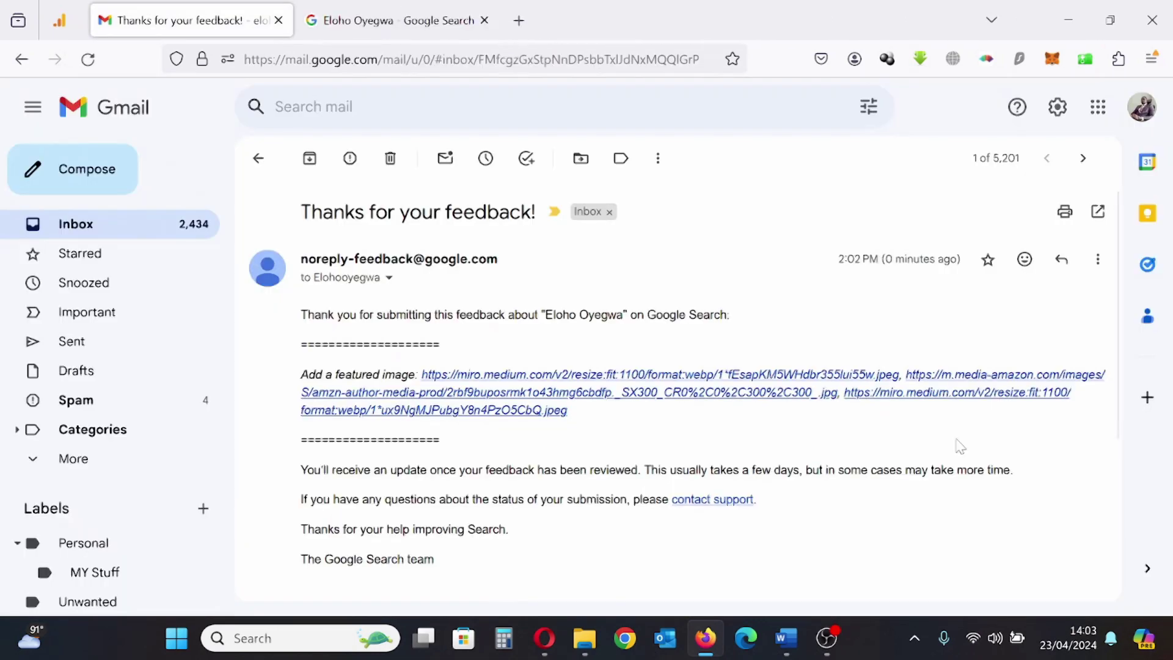
- Reopen the first image link and inspect the jpeg extension at the end of its address
{"action": "left_click", "coordinate": [788, 640]}
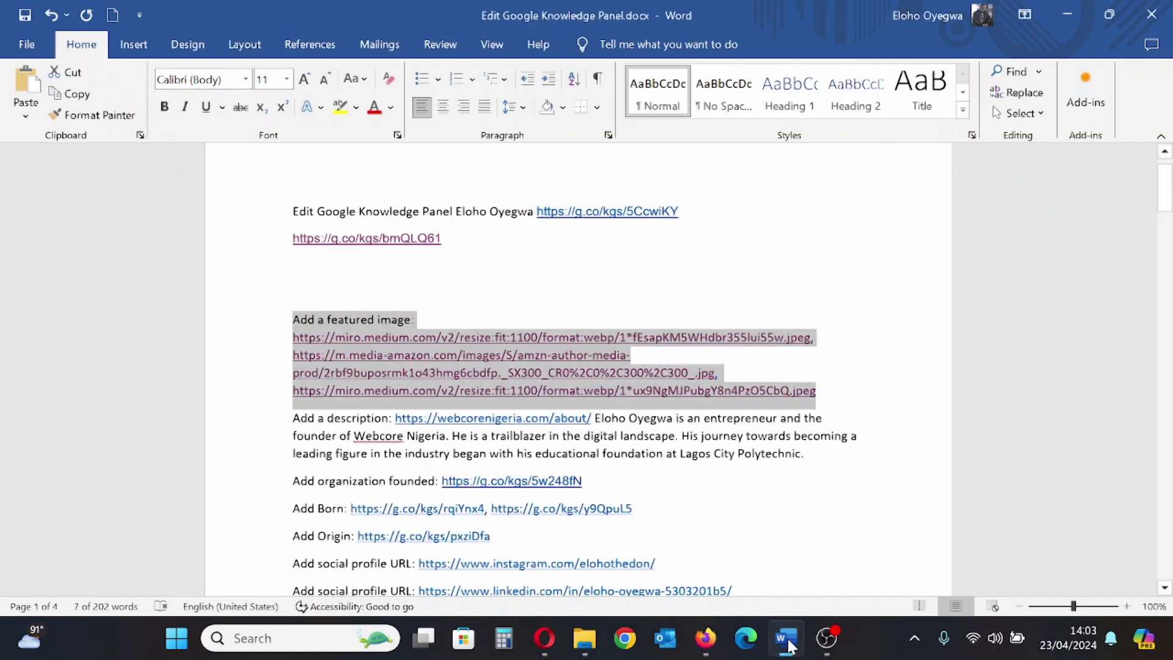
{"action": "left_click", "coordinate": [788, 640]}
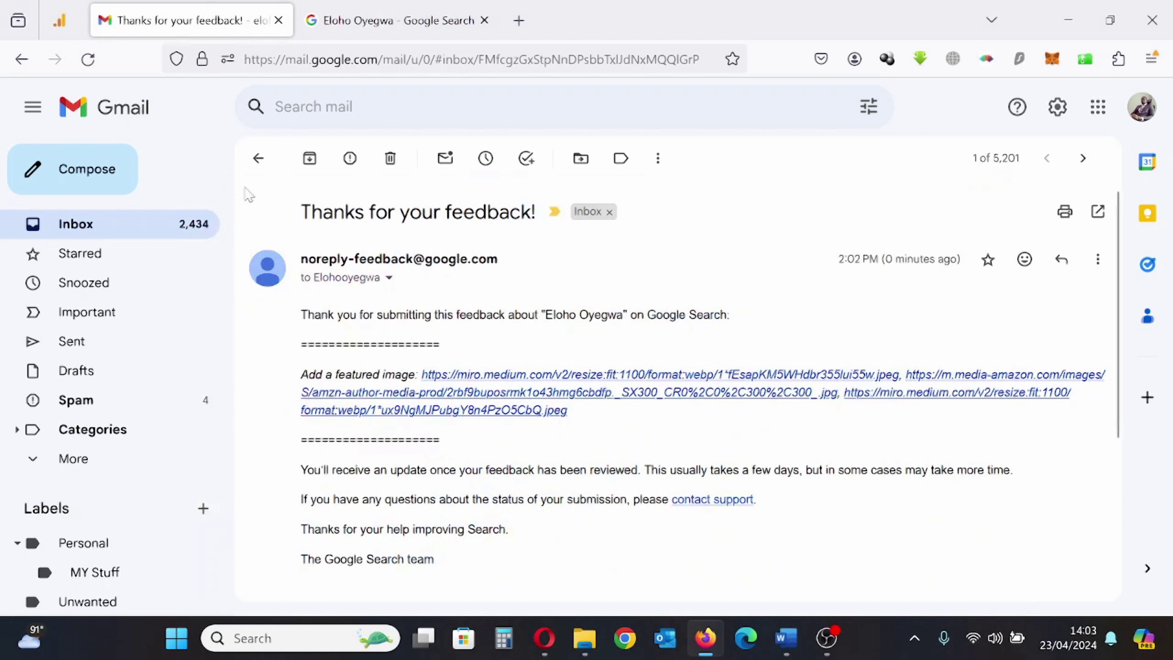
{"action": "left_click", "coordinate": [464, 375]}
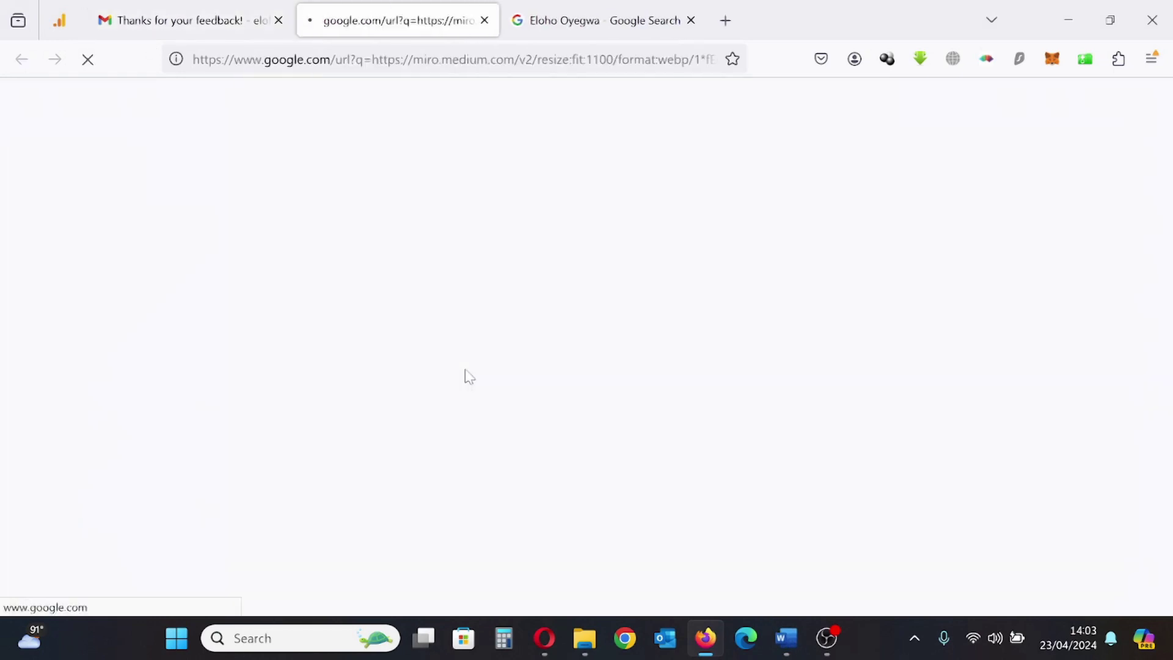
{"action": "key", "text": "ctrl+l"}
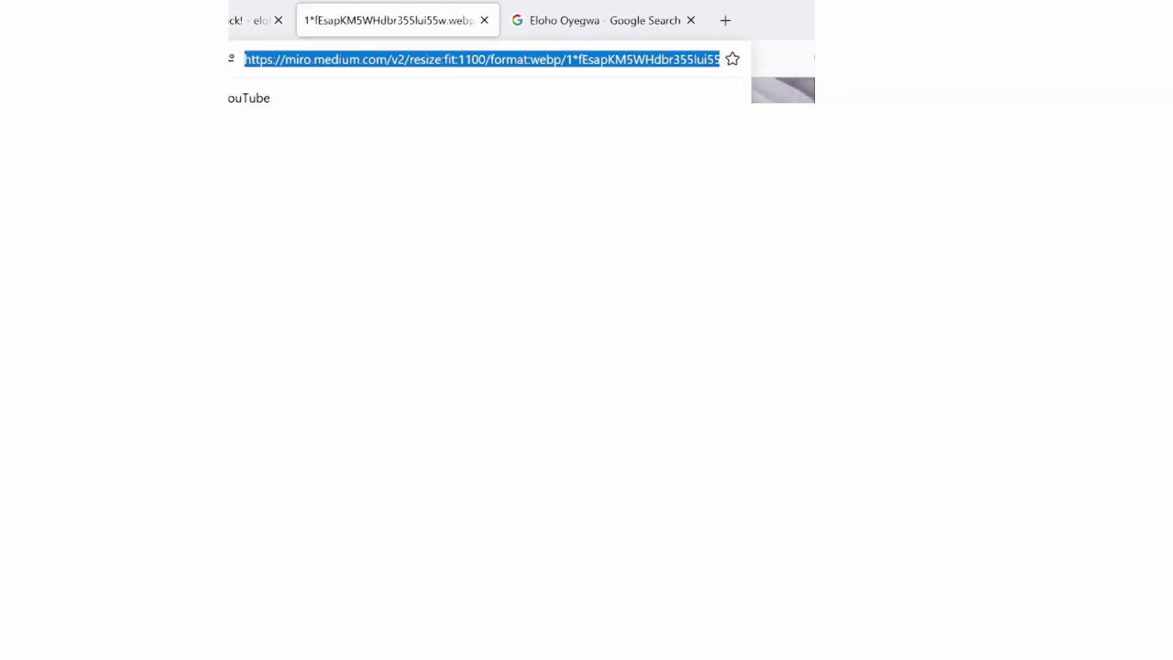
{"action": "key", "text": "End"}
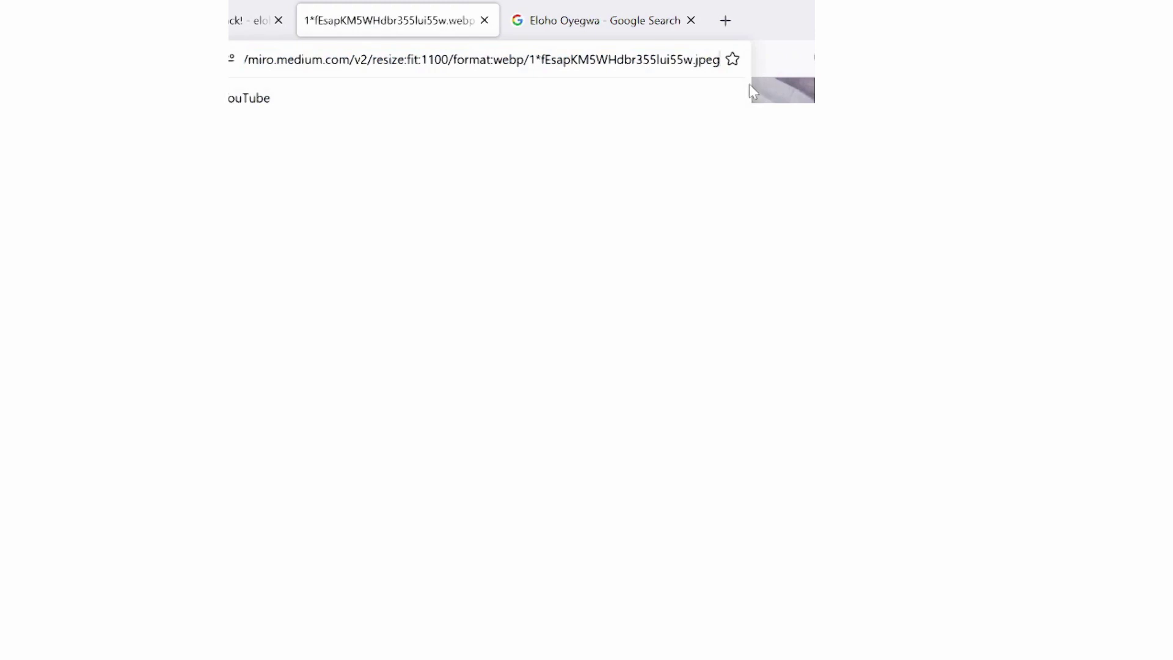
{"action": "key", "text": "shift+Left"}
{"action": "key", "text": "shift+Left"}
{"action": "key", "text": "shift+Left"}
{"action": "key", "text": "shift+Left"}
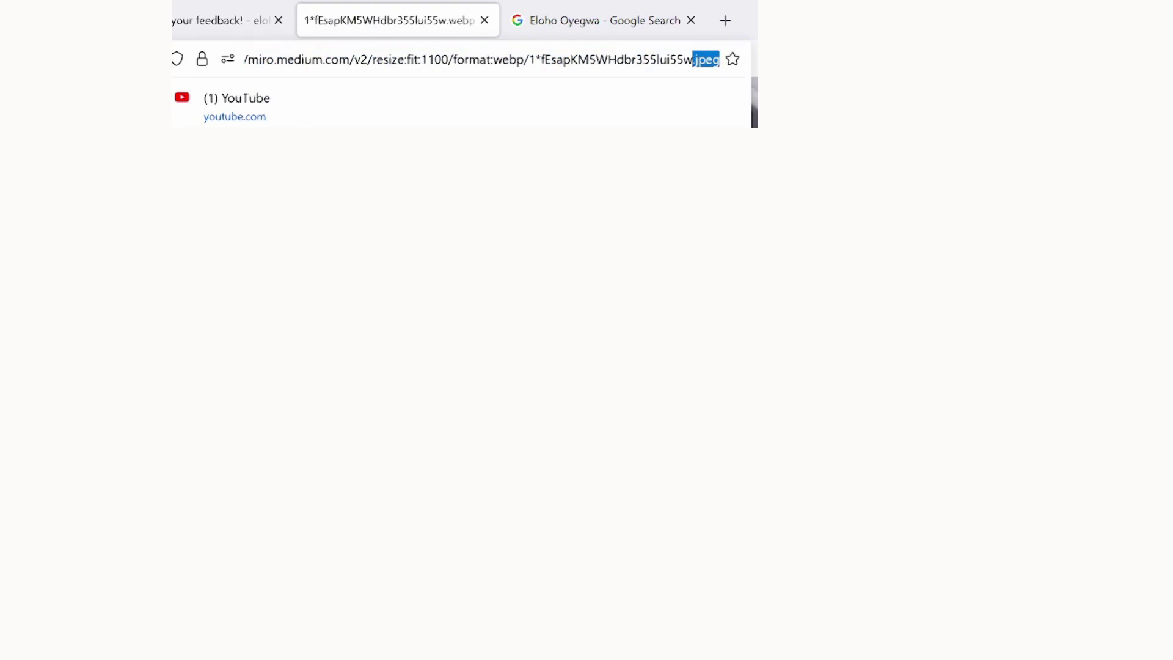
{"action": "left_click", "coordinate": [486, 24]}
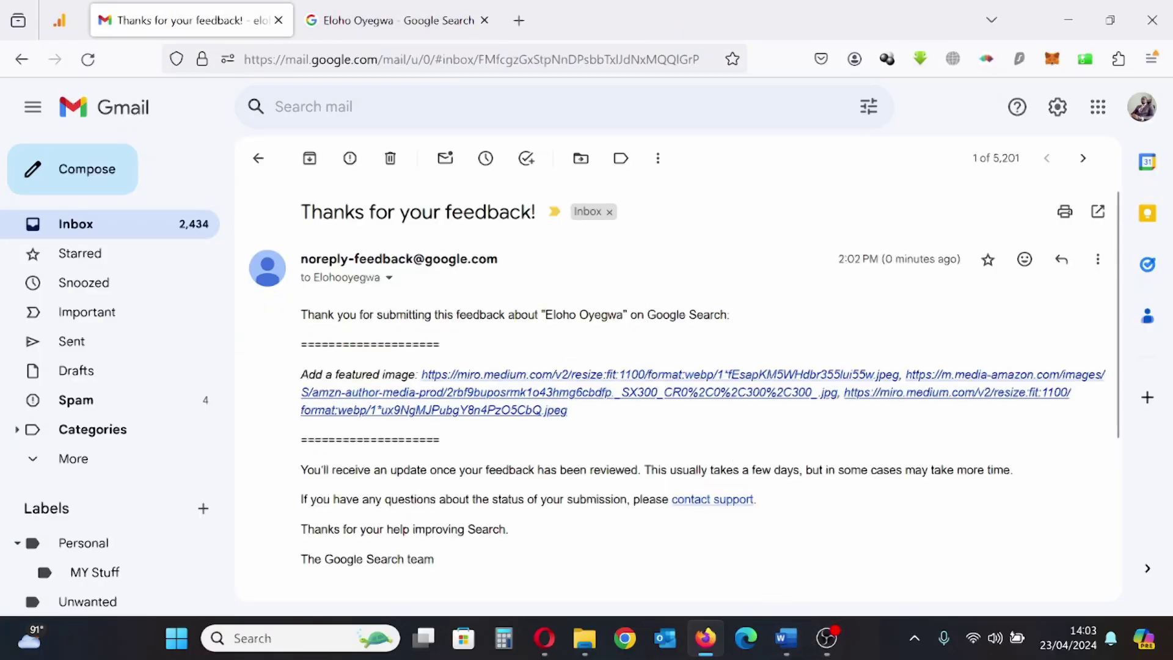
- Cancel the used form, reload the results and open a fresh empty general feedback edit form
{"action": "left_click", "coordinate": [400, 26]}
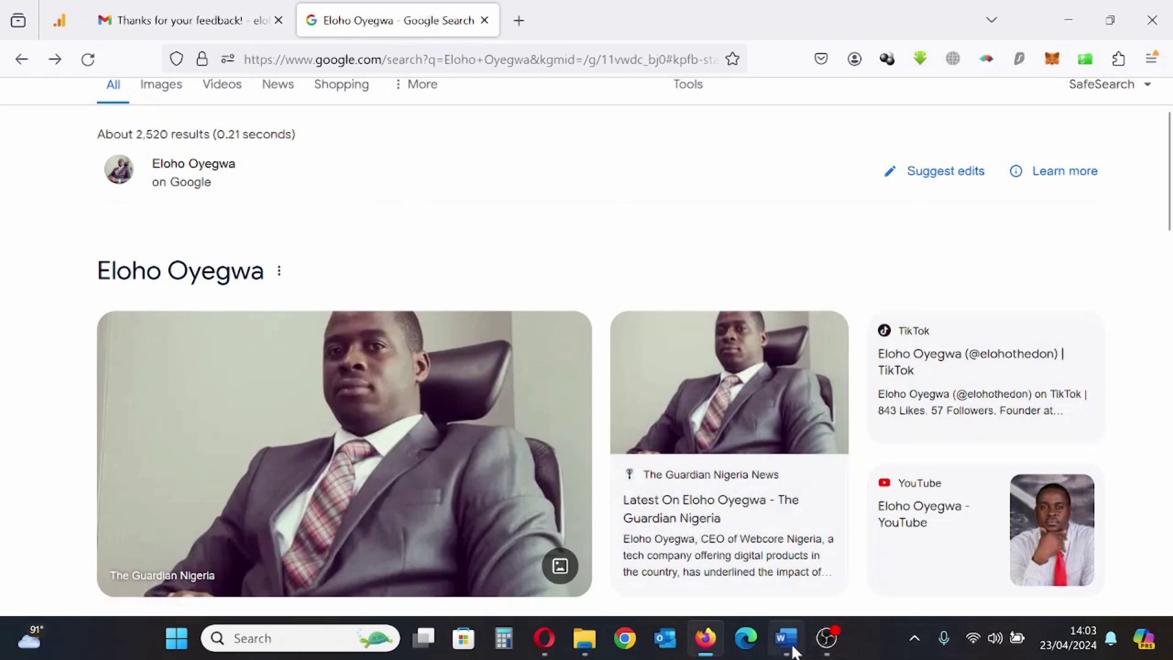
{"action": "left_click", "coordinate": [929, 177]}
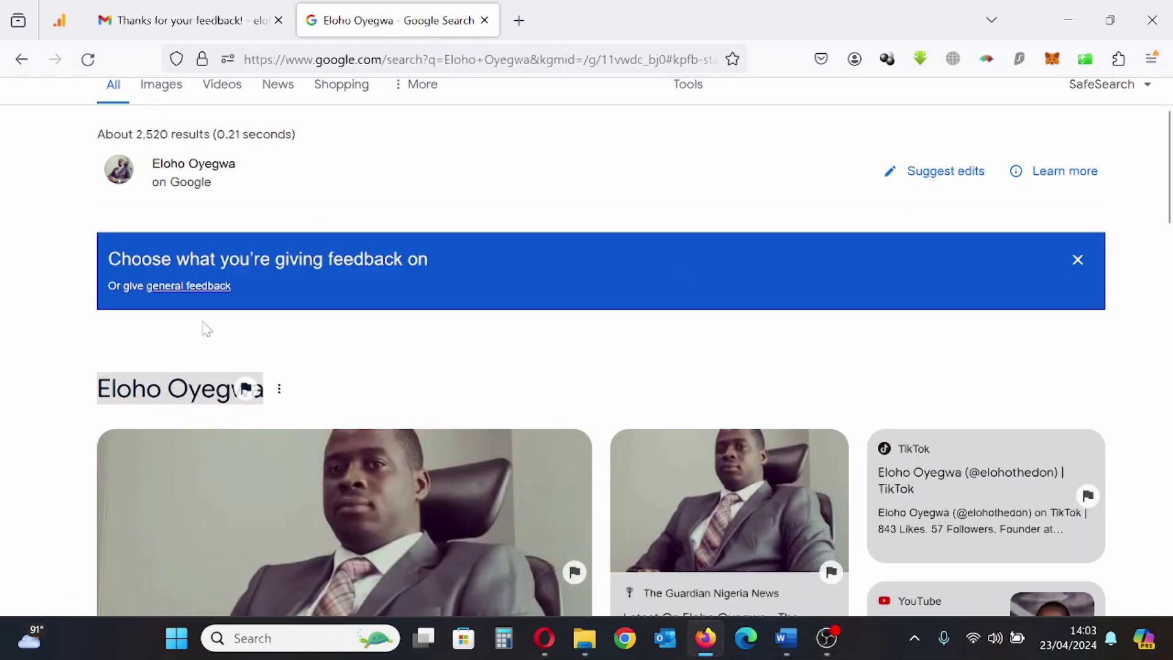
{"action": "left_click", "coordinate": [204, 287]}
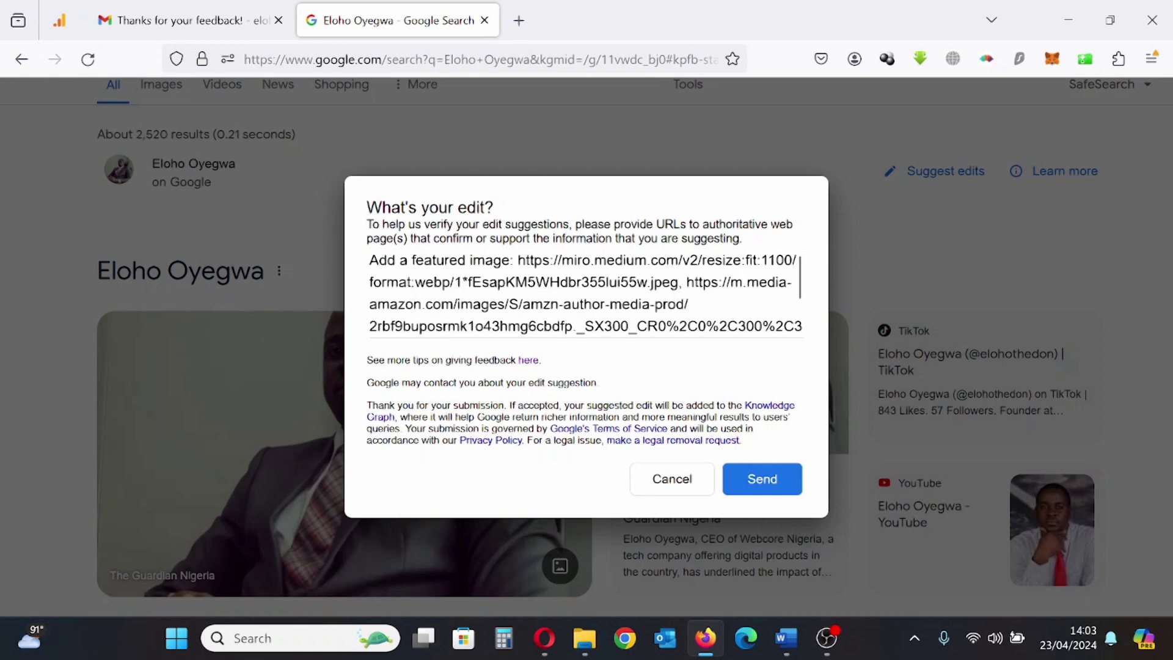
{"action": "left_click", "coordinate": [671, 479]}
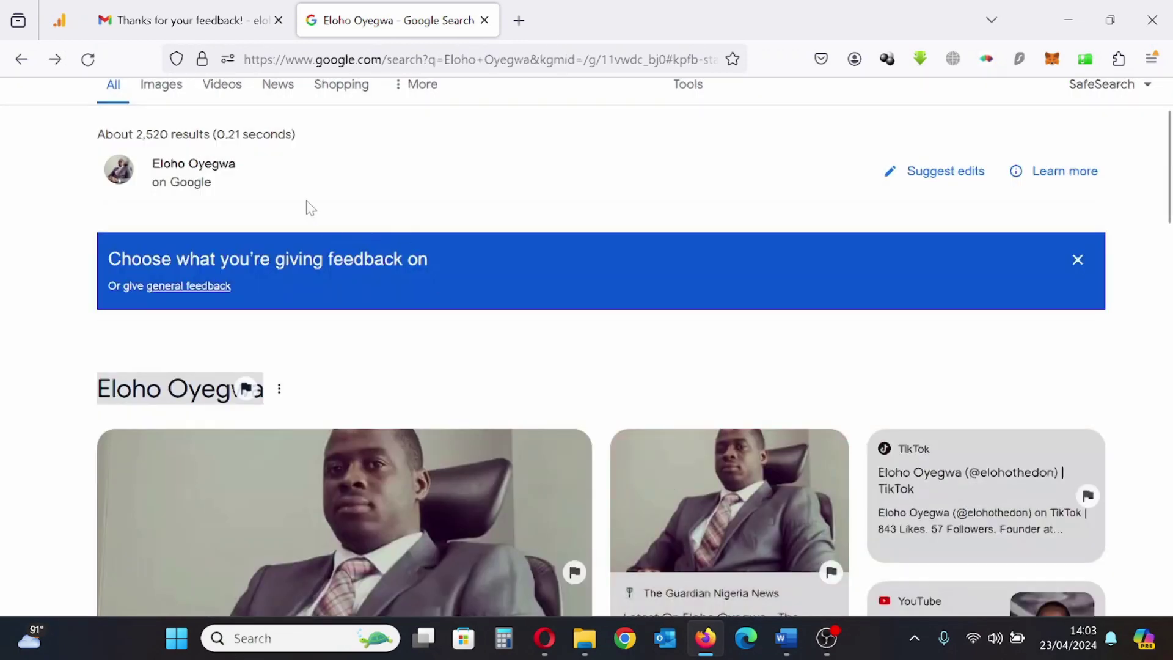
{"action": "left_click", "coordinate": [88, 59]}
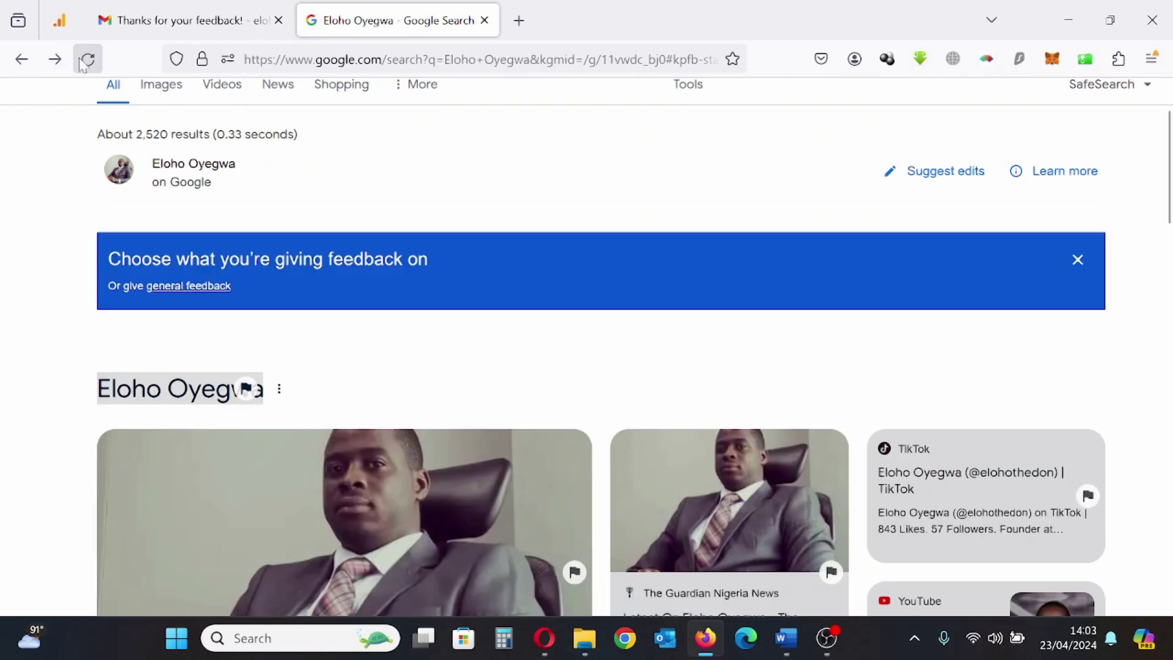
{"action": "left_click", "coordinate": [86, 60]}
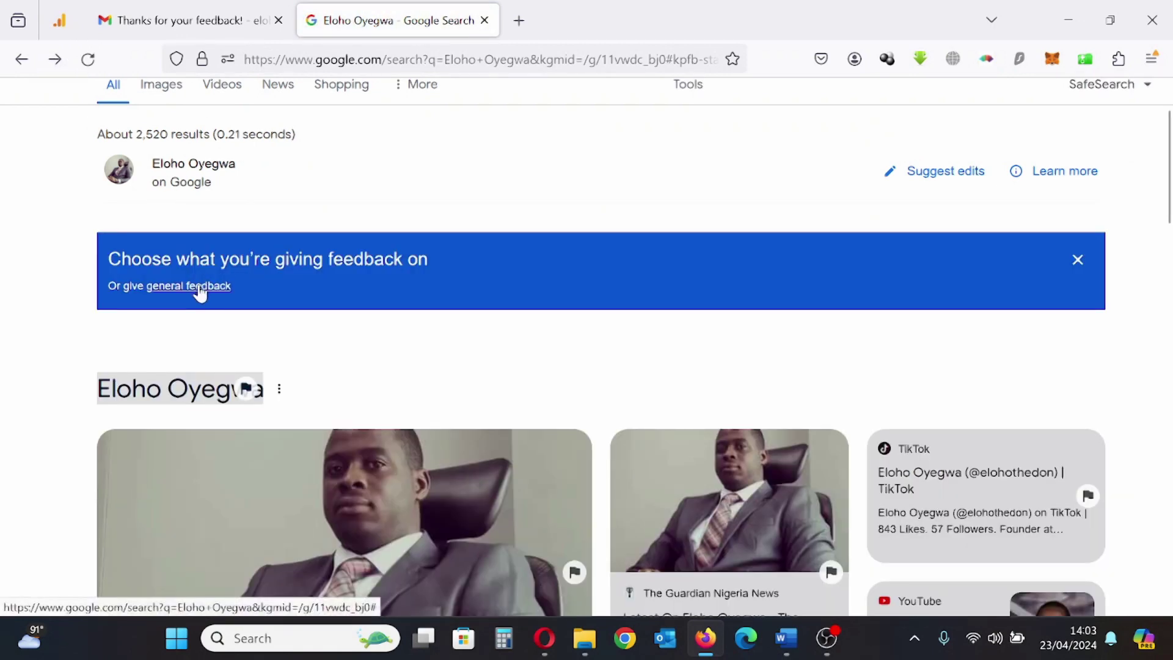
{"action": "left_click", "coordinate": [202, 287]}
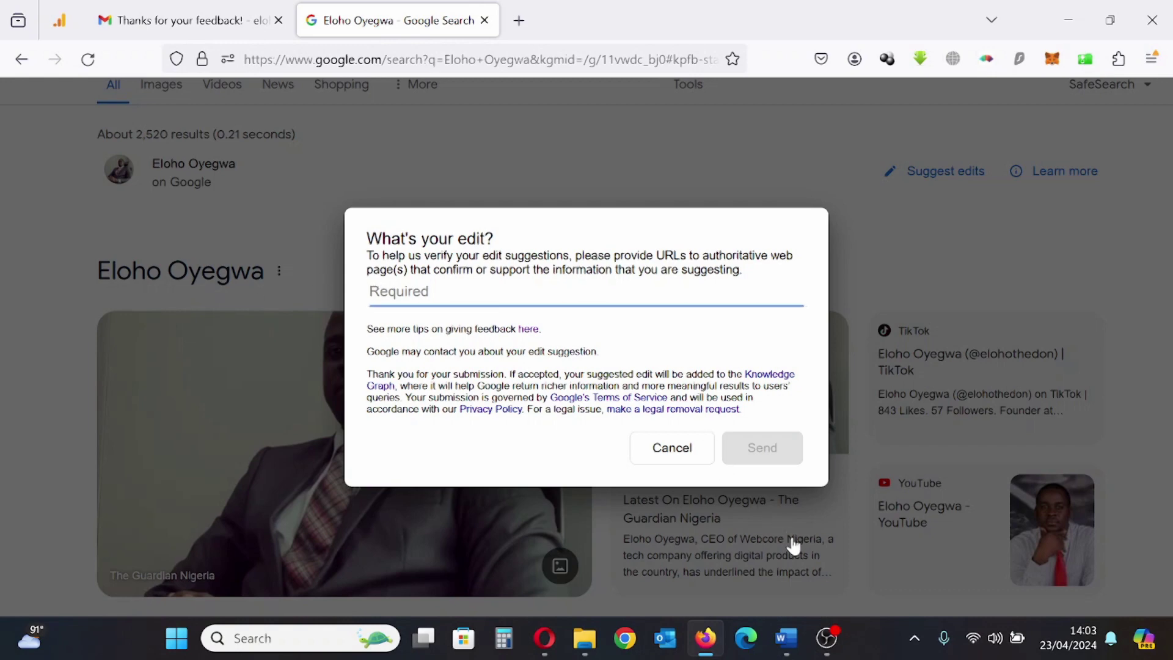
{"action": "left_click", "coordinate": [797, 655]}
{"action": "scroll", "coordinate": [579, 367], "scroll_direction": "down", "scroll_amount": 3}
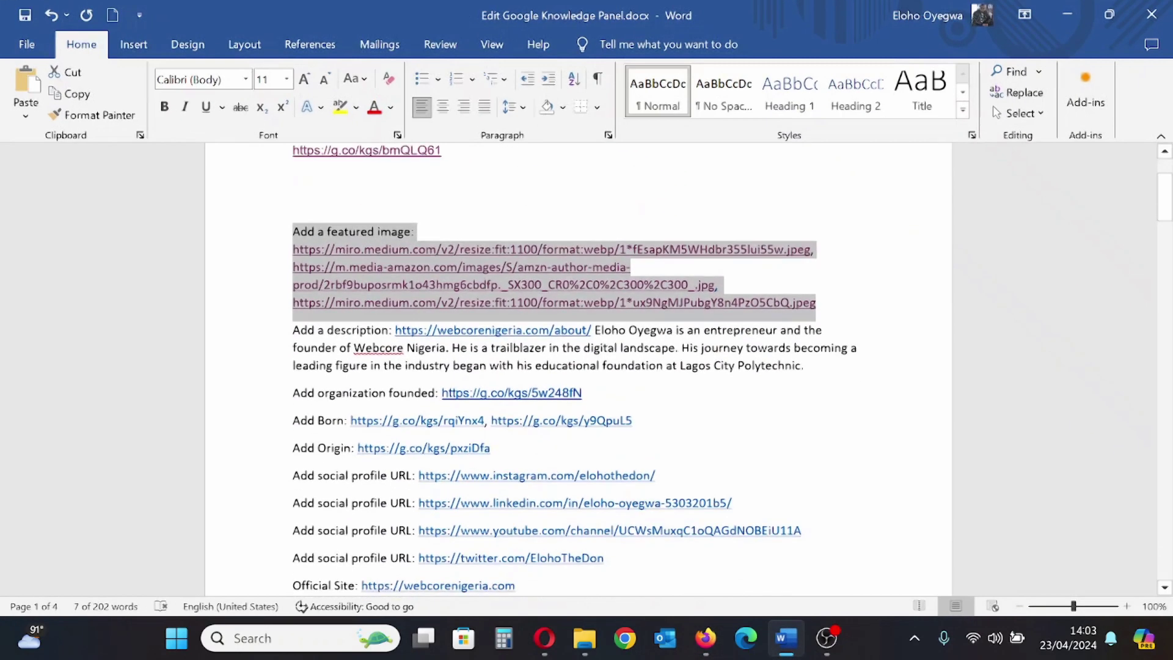
- Copy the 'Add a description' paragraph from Word, paste it into the edit form and send it
{"action": "left_click_drag", "start_coordinate": [292, 330], "coordinate": [811, 366]}
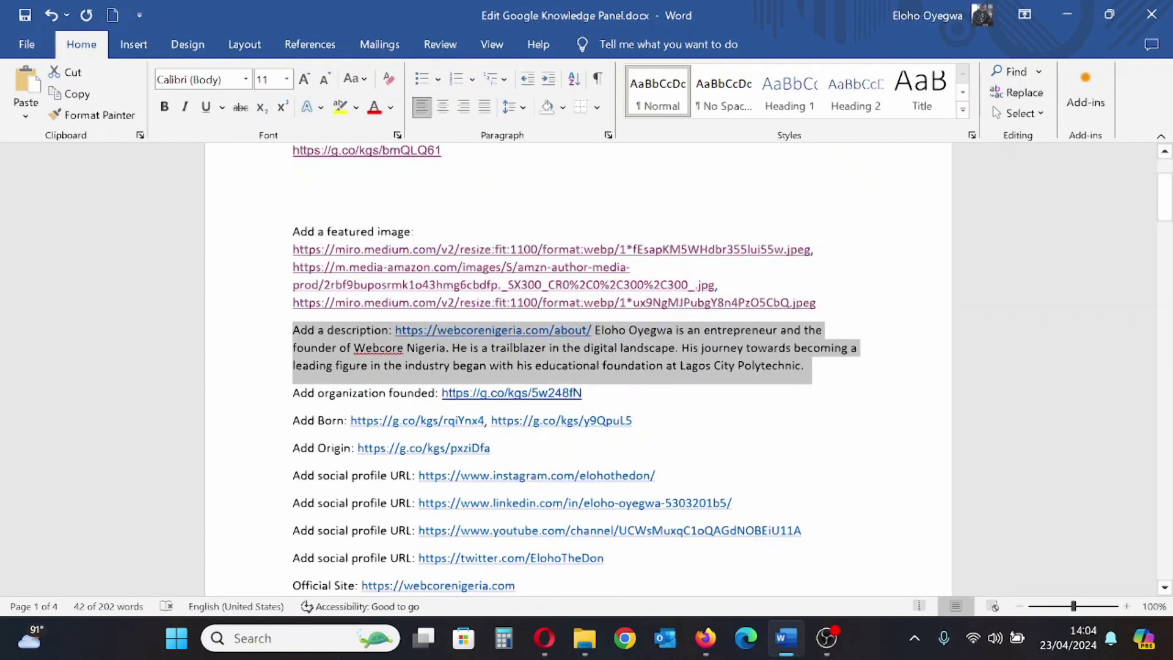
{"action": "left_click", "coordinate": [705, 638]}
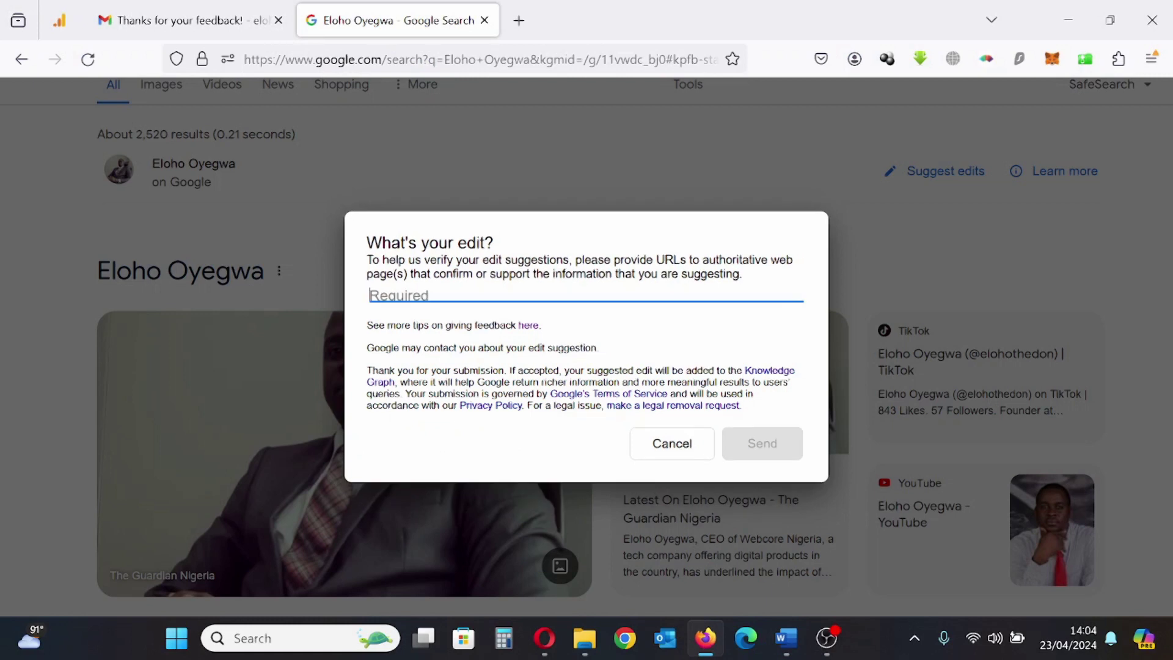
{"action": "key", "text": "ctrl+v"}
{"action": "scroll", "coordinate": [586, 291], "scroll_direction": "up", "scroll_amount": 2}
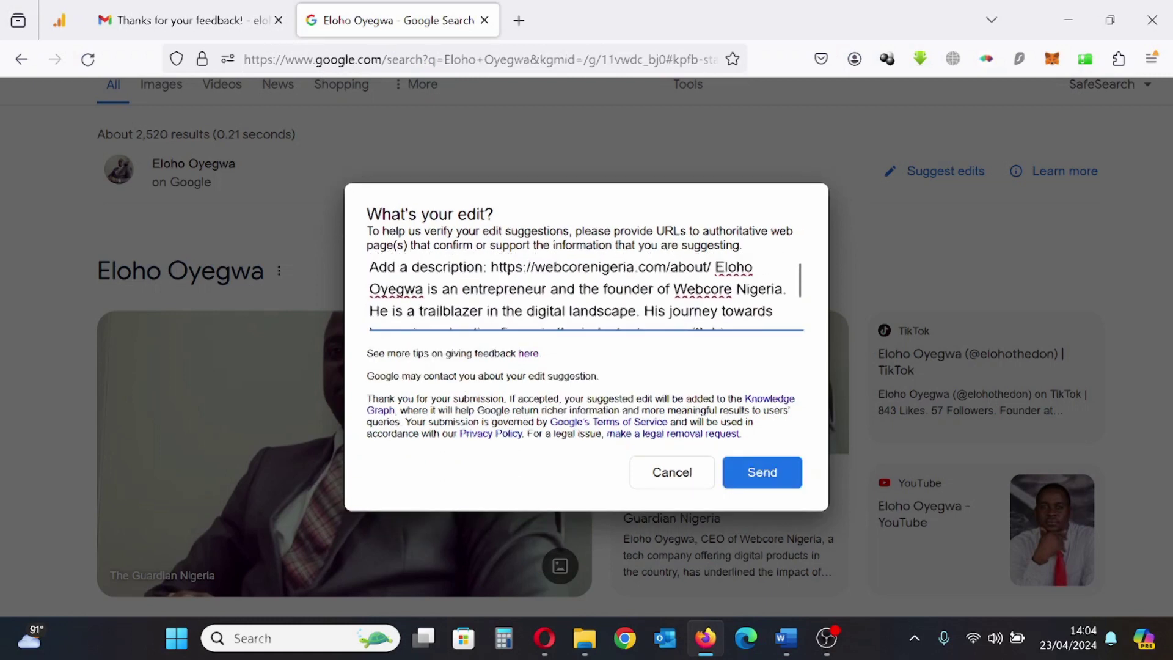
{"action": "scroll", "coordinate": [586, 290], "scroll_direction": "down", "scroll_amount": 2}
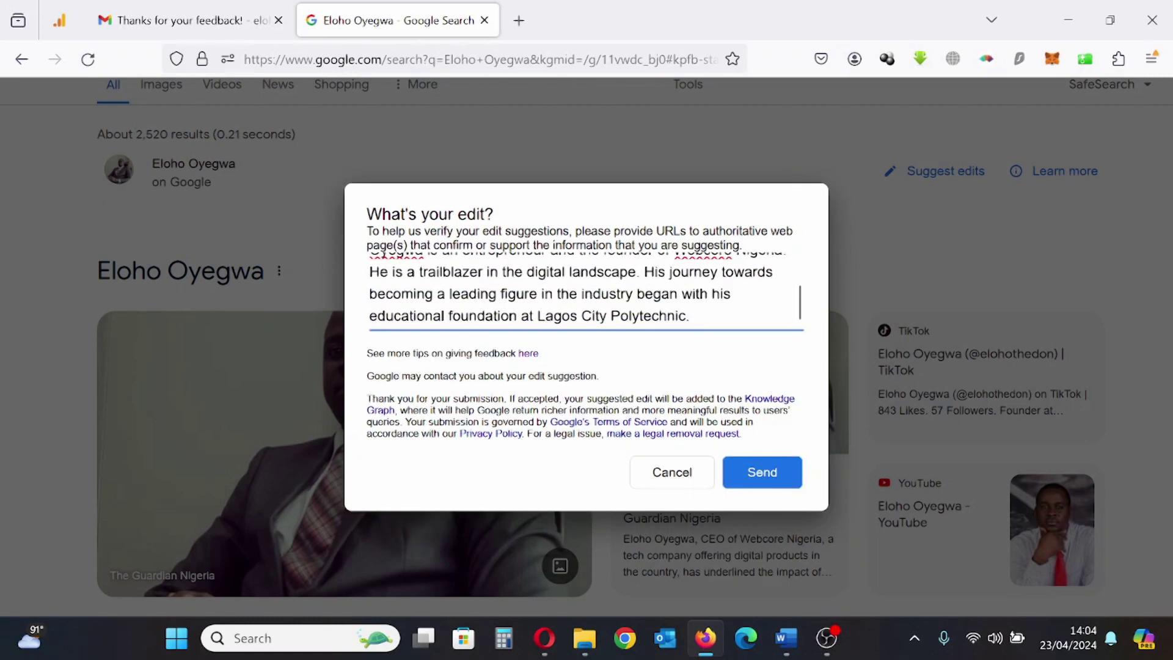
{"action": "left_click", "coordinate": [761, 476]}
{"action": "left_click", "coordinate": [142, 9]}
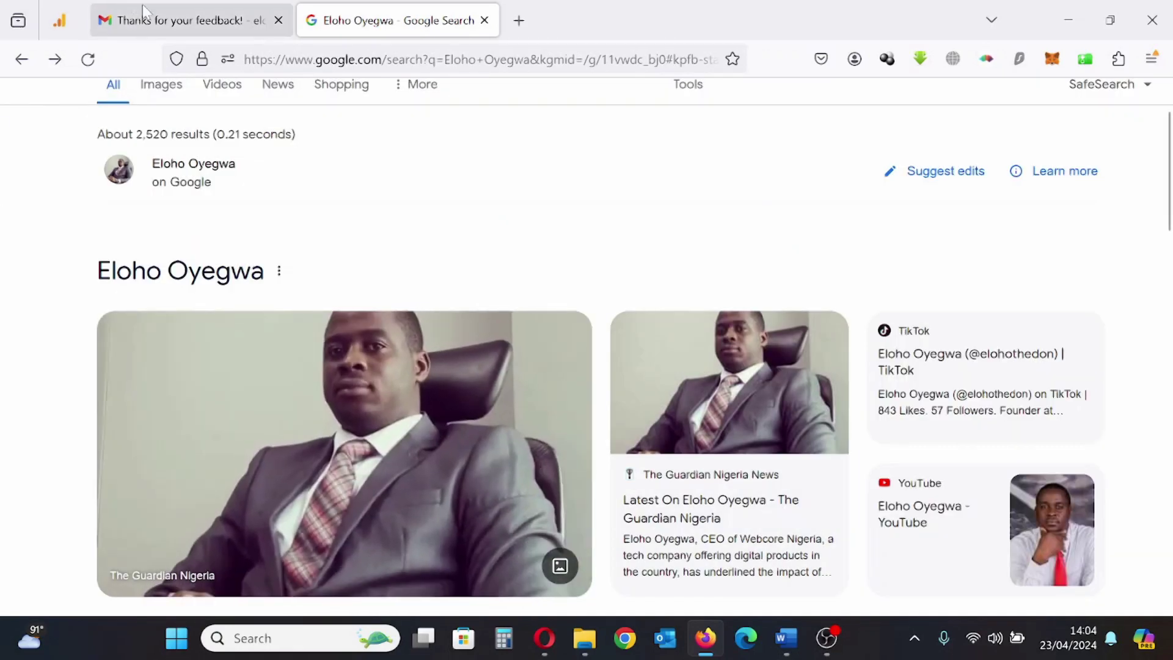
- Open the newest 'Thanks for your feedback!' email in Updates confirming the description edit, then return to Word
{"action": "left_click", "coordinate": [184, 224]}
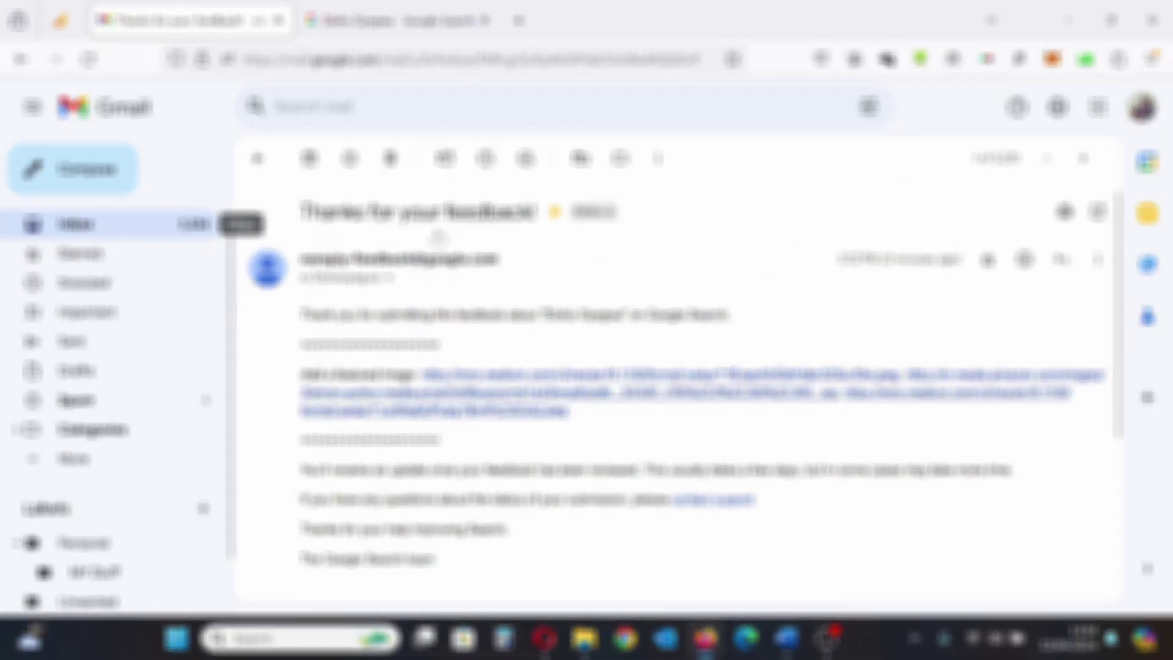
{"action": "left_click", "coordinate": [789, 211]}
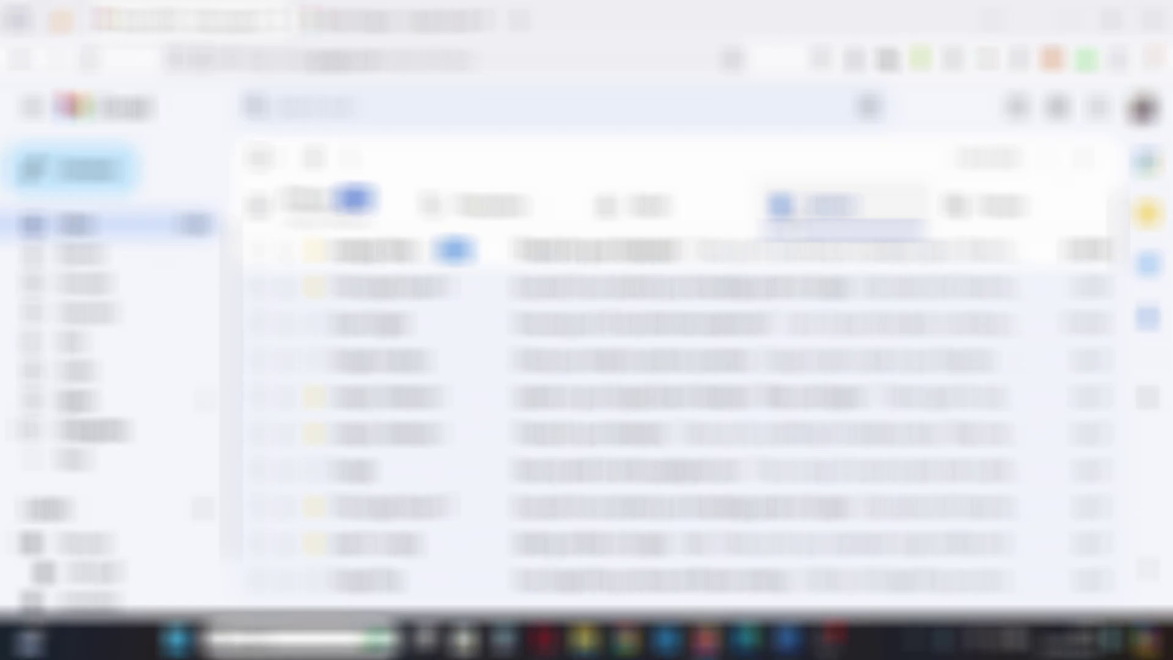
{"action": "left_click", "coordinate": [791, 260]}
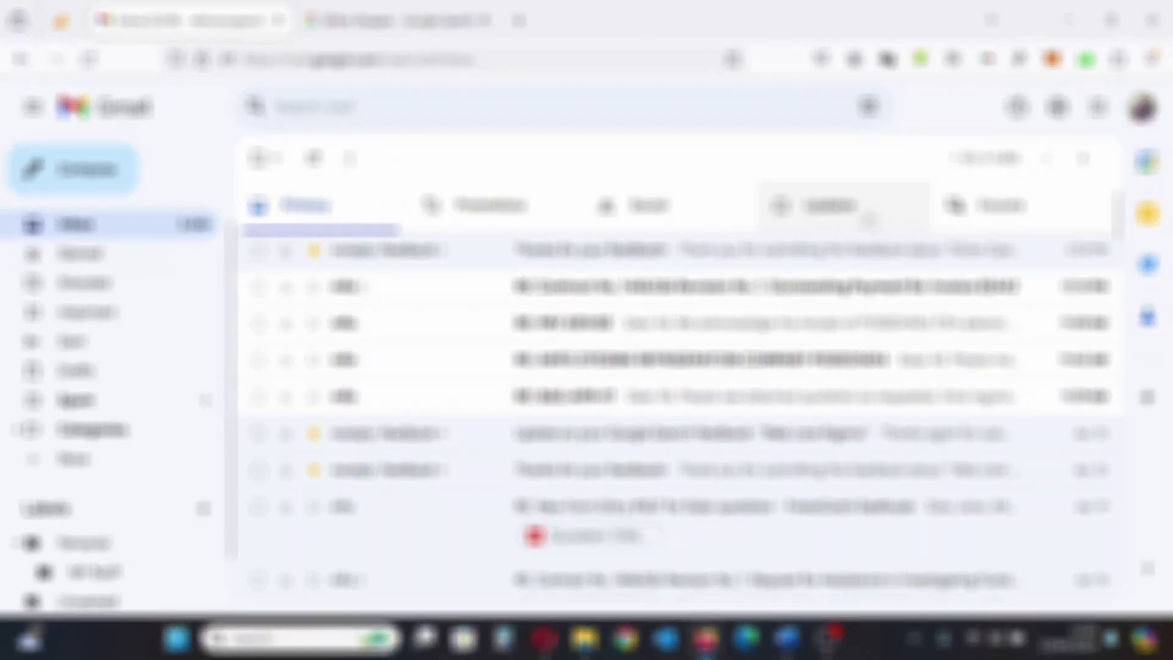
{"action": "left_click", "coordinate": [867, 220]}
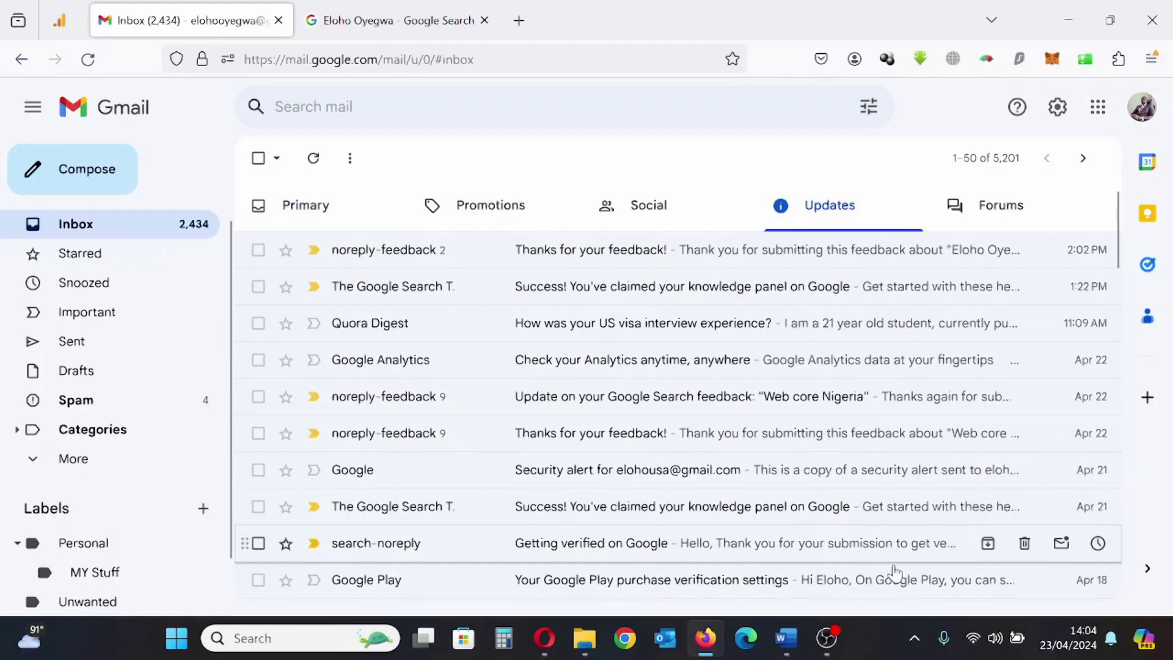
{"action": "left_click", "coordinate": [785, 648]}
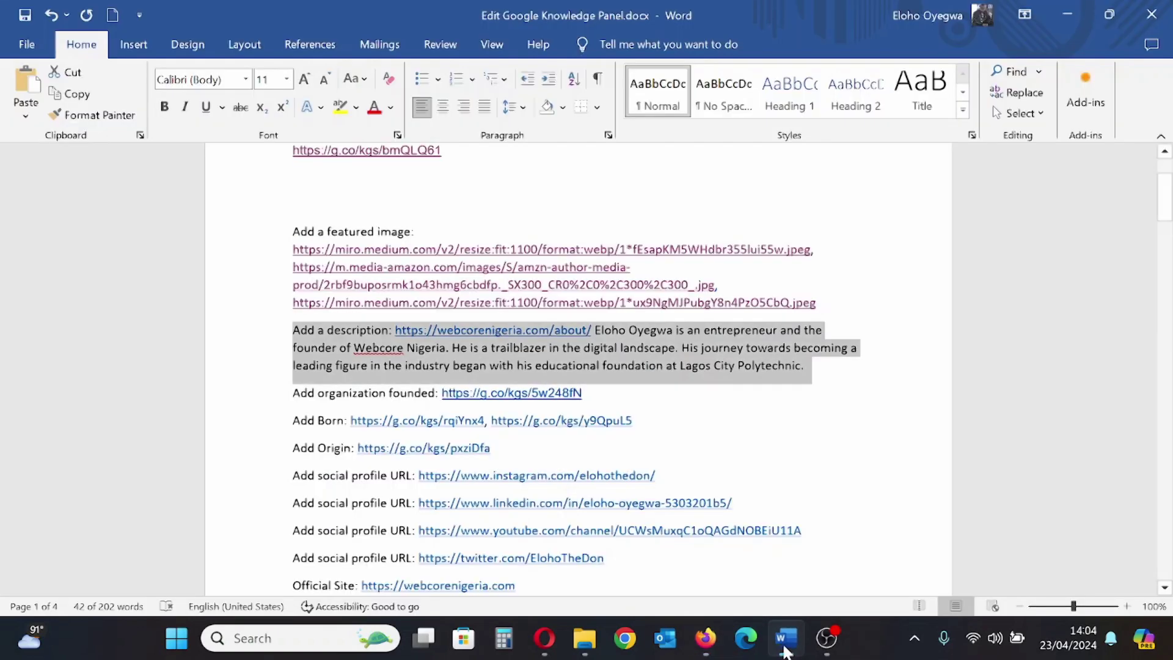
- Copy the 'Add organization founded' line from Word and send it as knowledge panel feedback
{"action": "left_click_drag", "start_coordinate": [293, 393], "coordinate": [581, 393]}
{"action": "key", "text": "ctrl+c"}
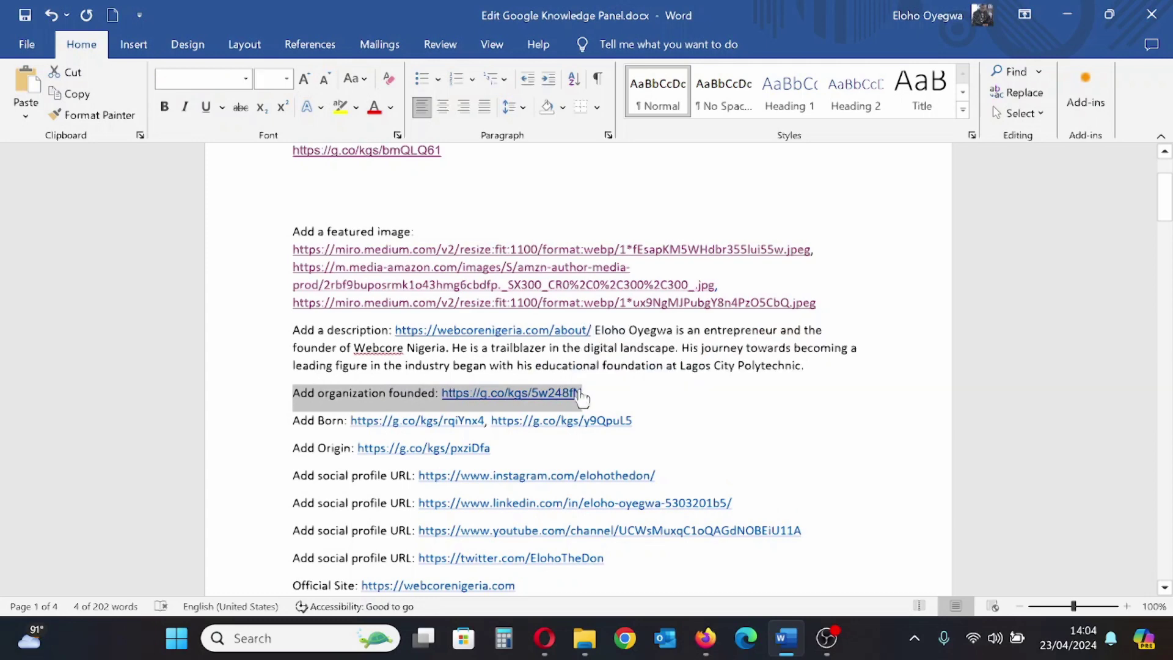
{"action": "left_click", "coordinate": [705, 638]}
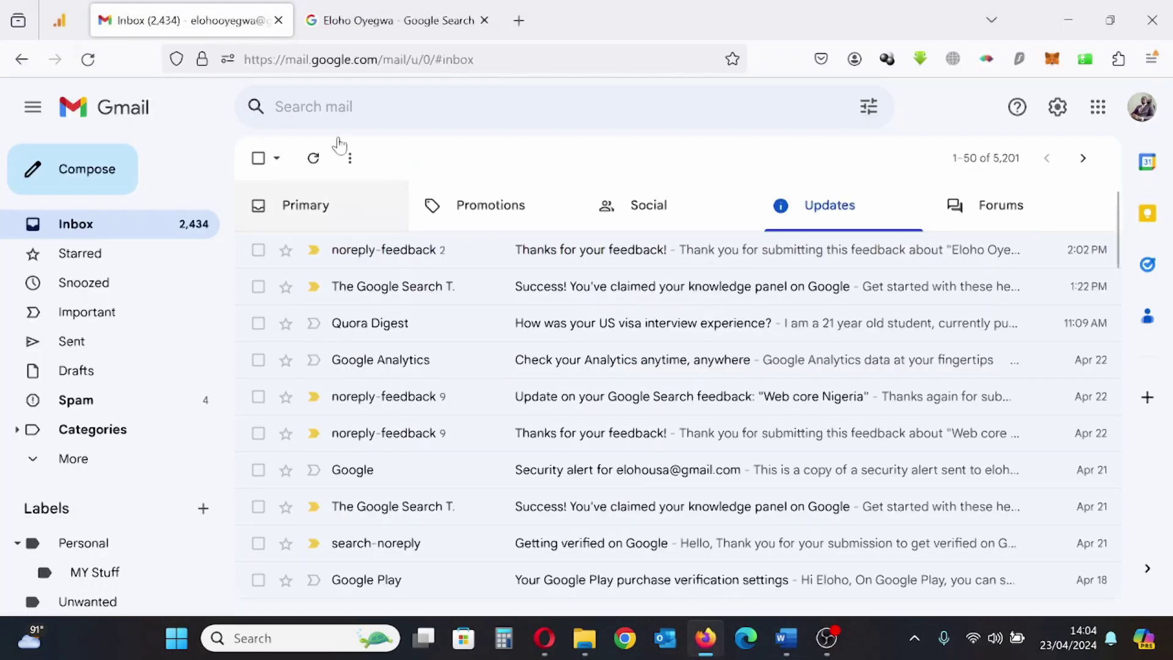
{"action": "left_click", "coordinate": [380, 24]}
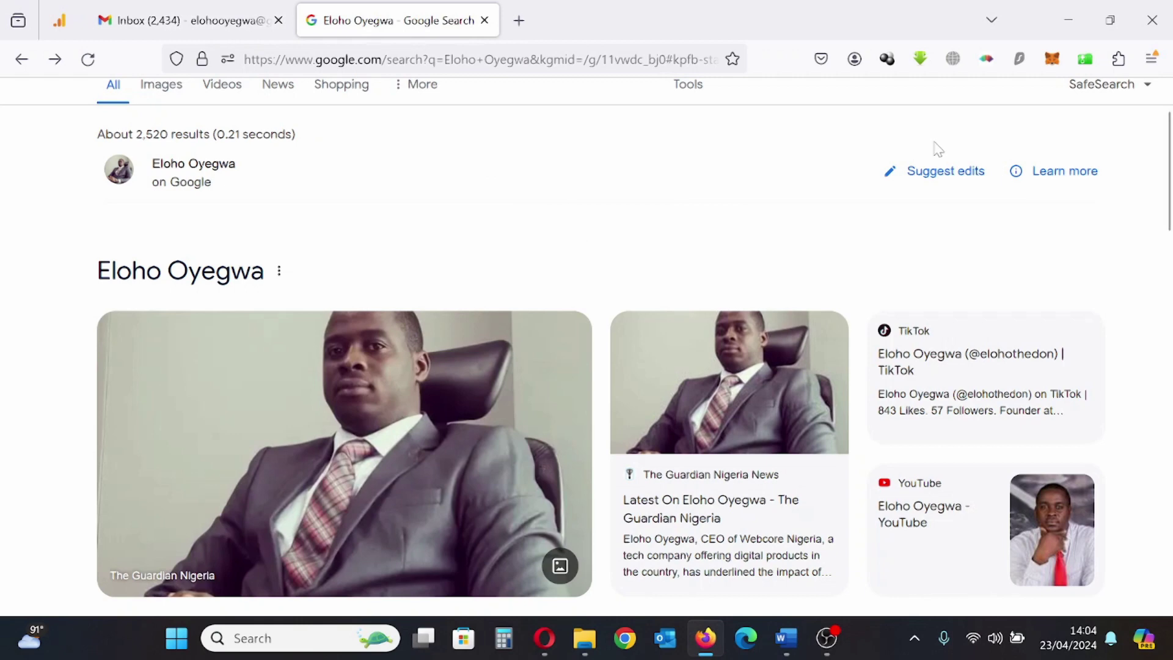
{"action": "left_click", "coordinate": [916, 174]}
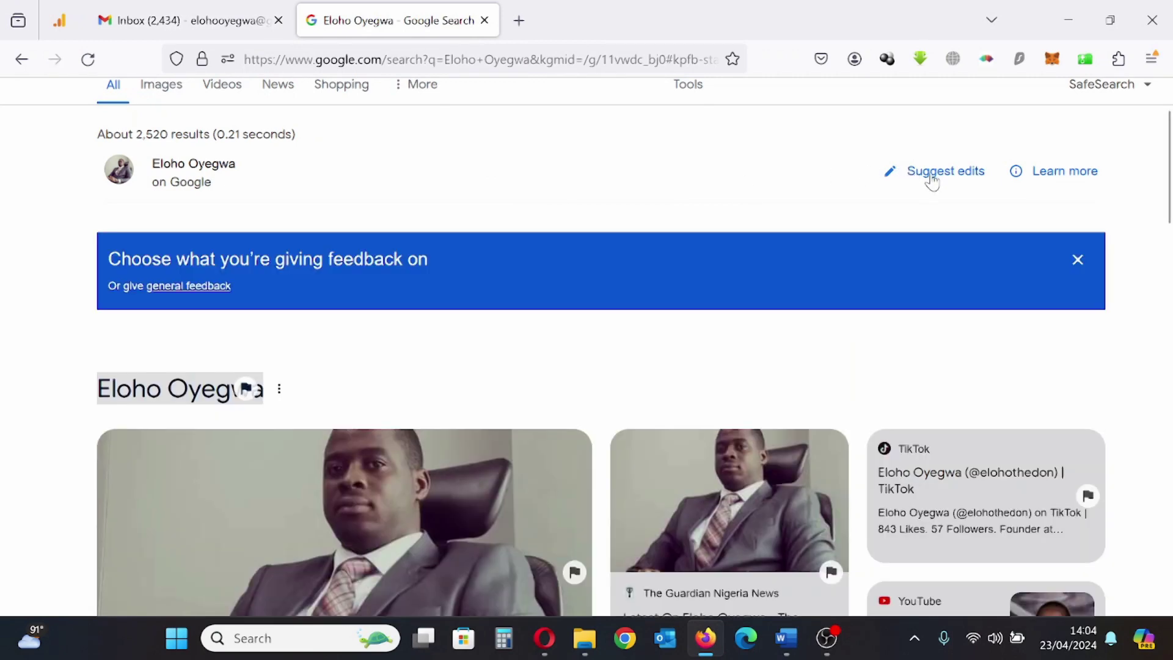
{"action": "left_click", "coordinate": [208, 294]}
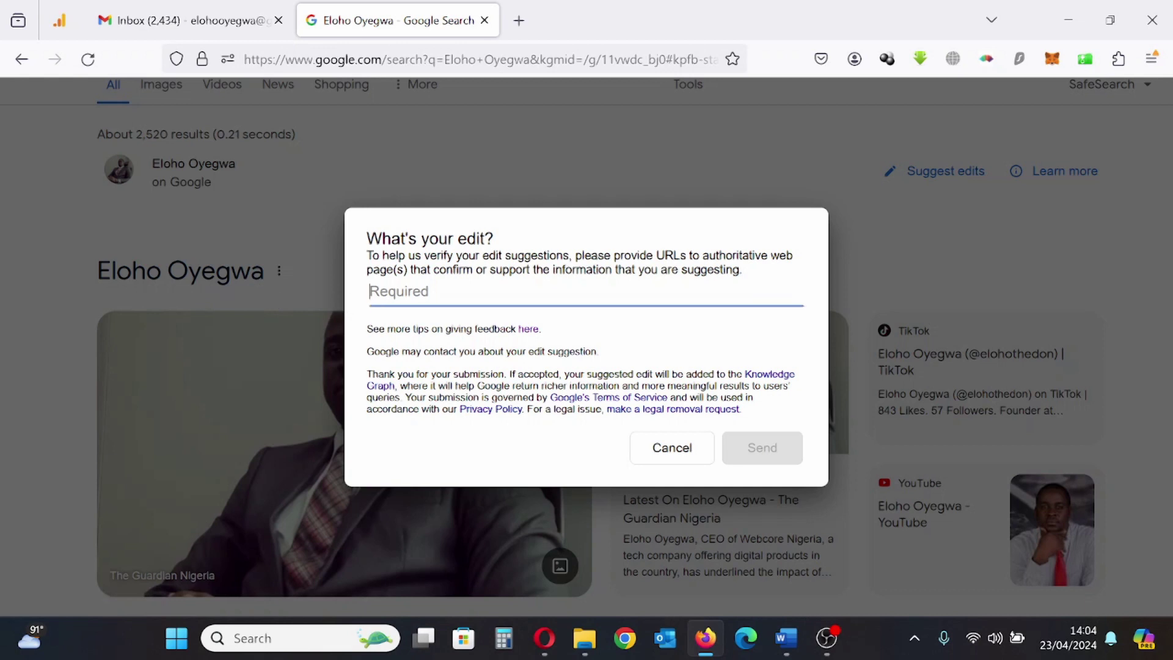
{"action": "key", "text": "ctrl+v"}
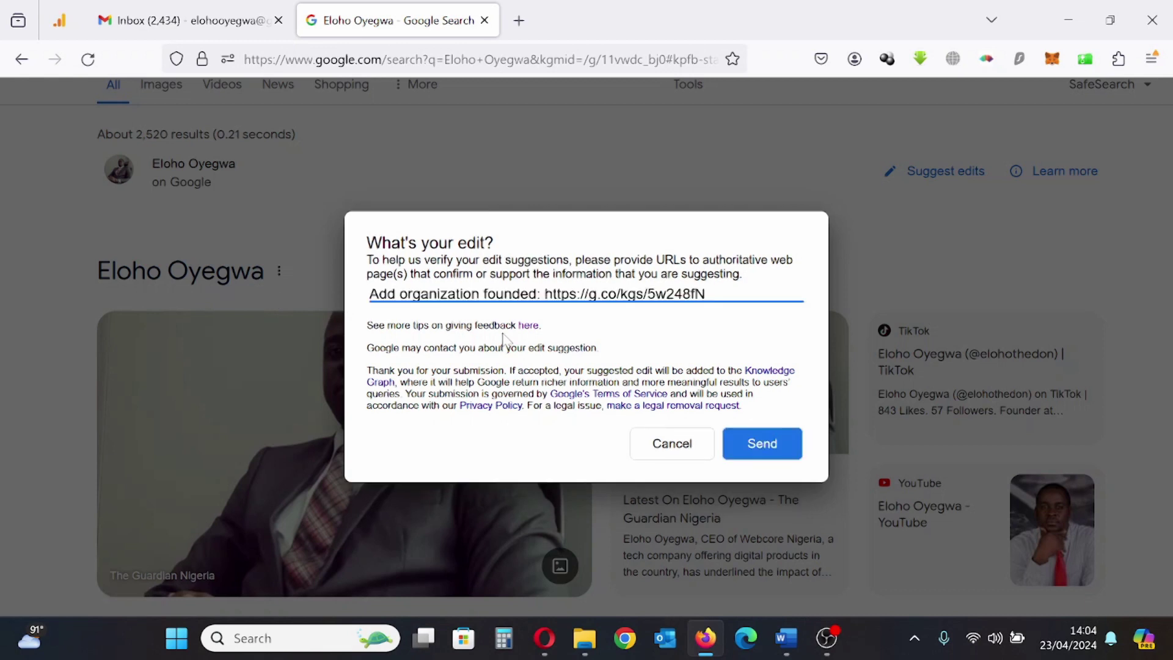
{"action": "left_click", "coordinate": [769, 440]}
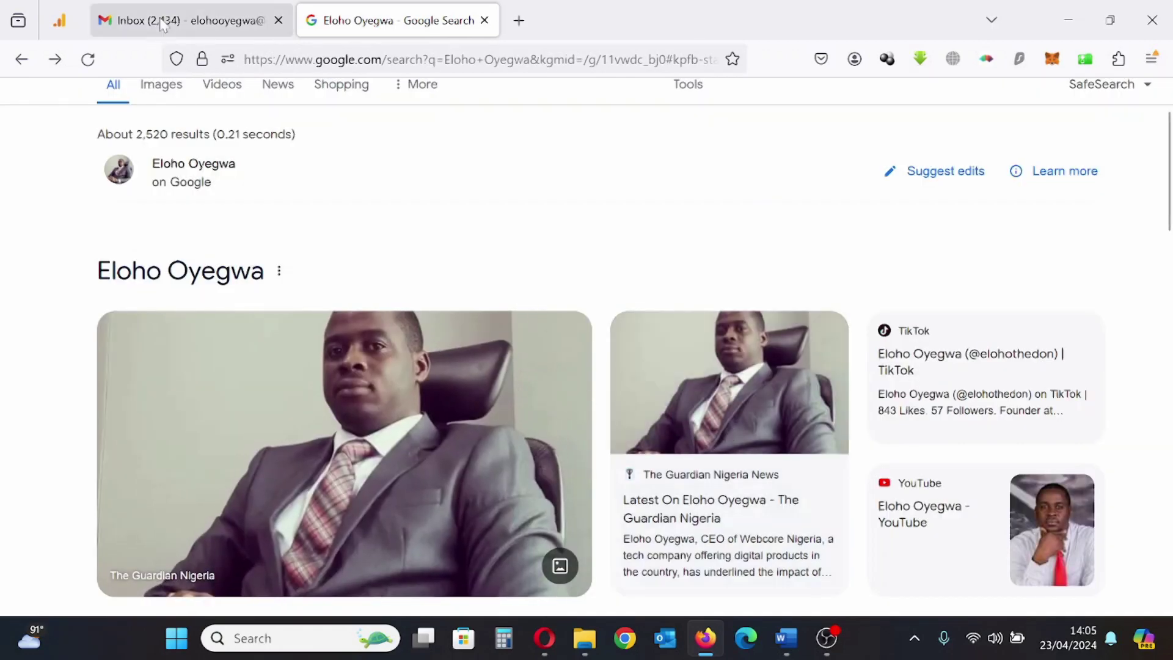
{"action": "left_click", "coordinate": [161, 13]}
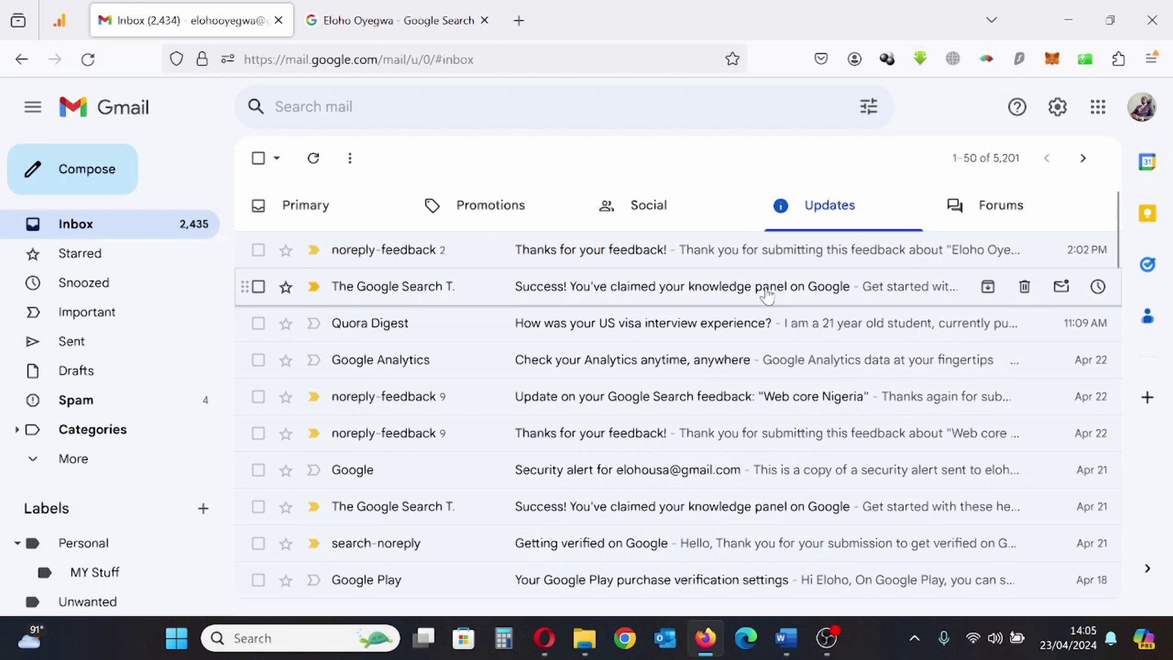
- Open the newest confirmation email and verify its link shows Web core Nigeria, founded 2016
{"action": "left_click", "coordinate": [819, 259]}
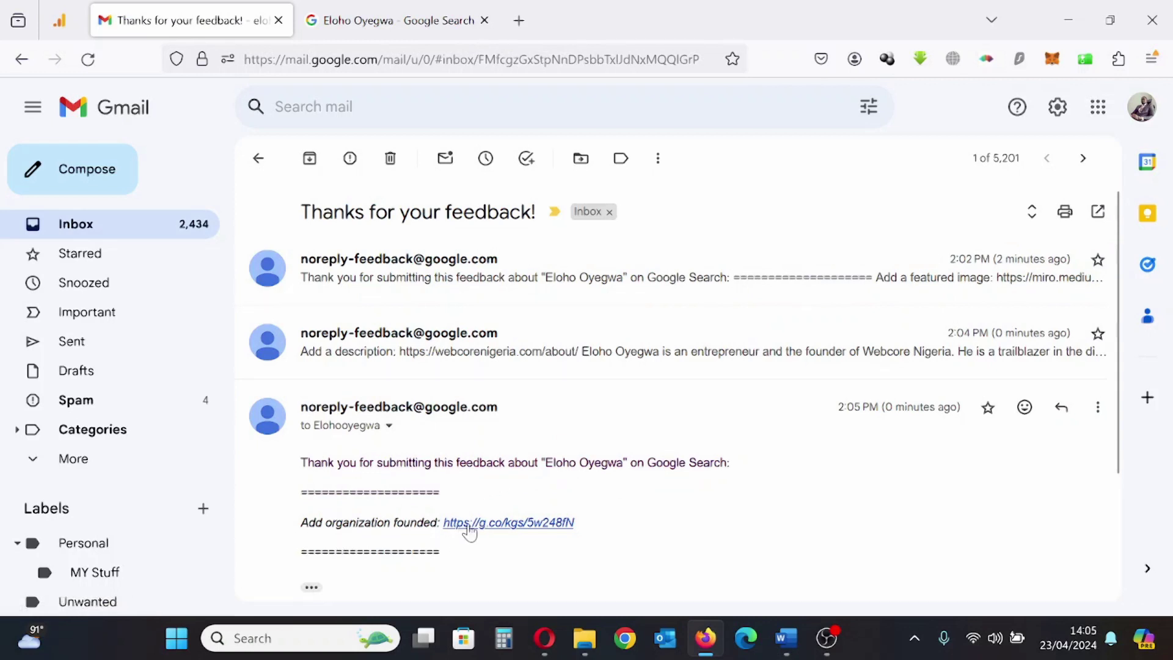
{"action": "left_click", "coordinate": [499, 526]}
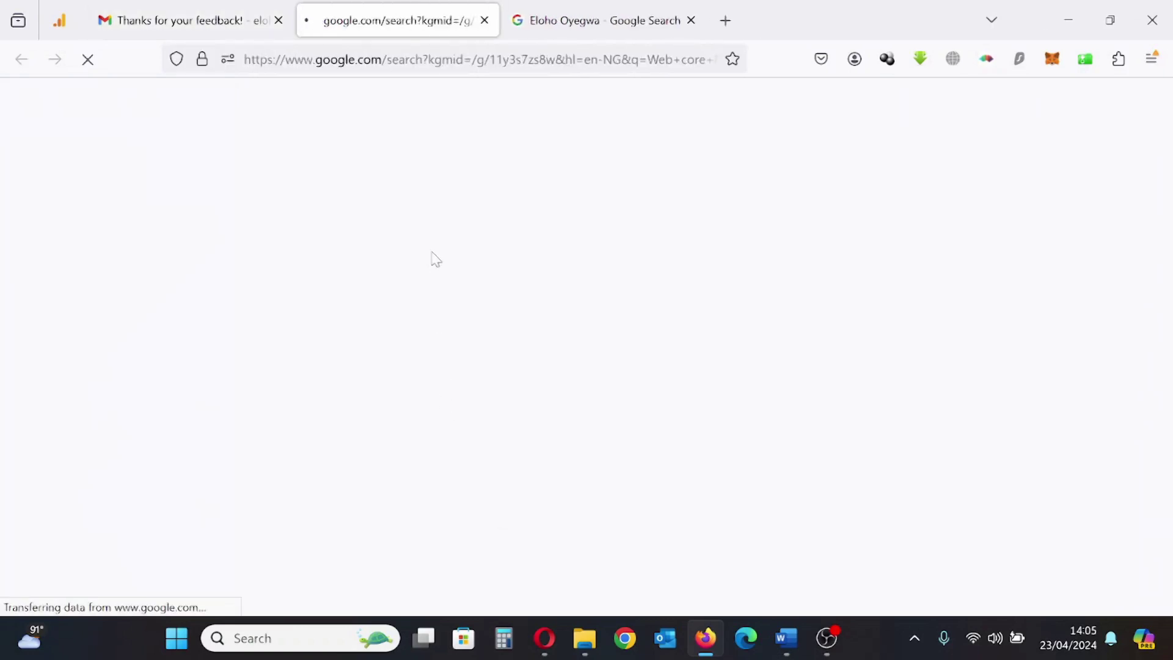
{"action": "scroll", "coordinate": [794, 305], "scroll_direction": "down", "scroll_amount": 3}
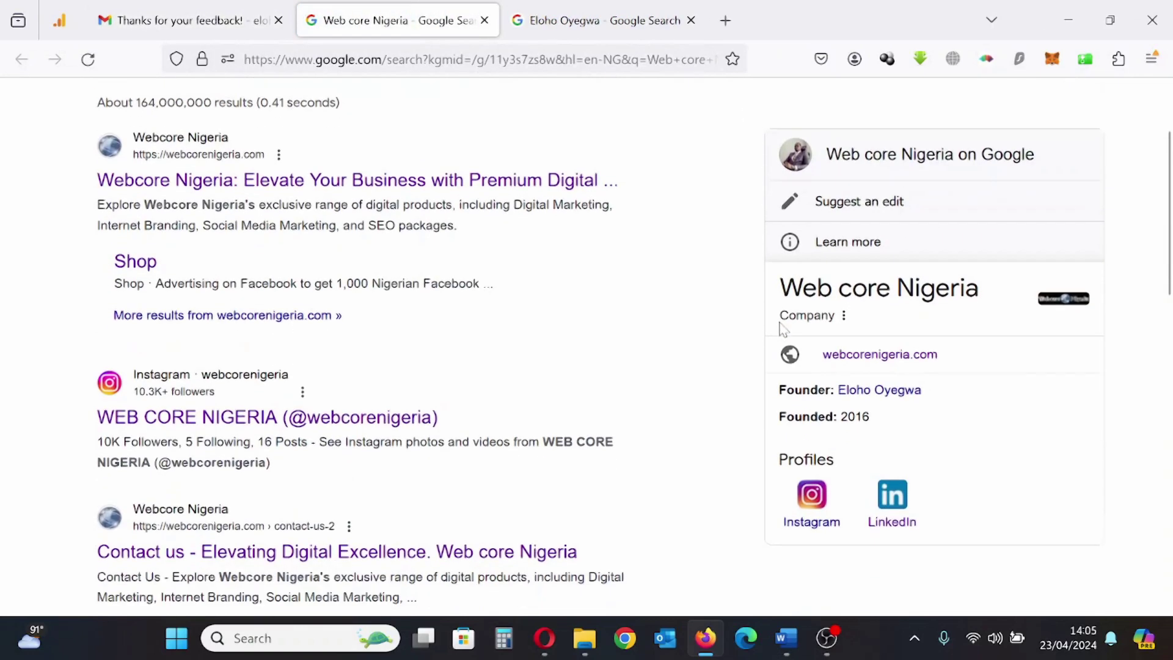
{"action": "scroll", "coordinate": [672, 202], "scroll_direction": "up", "scroll_amount": 3}
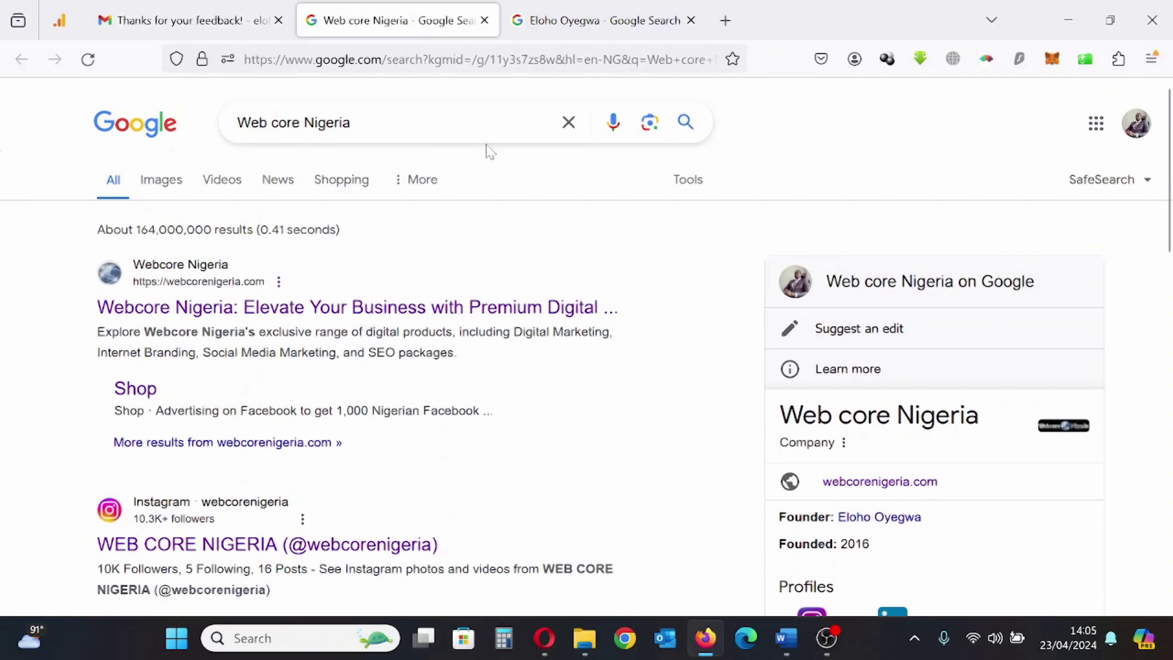
{"action": "left_click", "coordinate": [485, 21]}
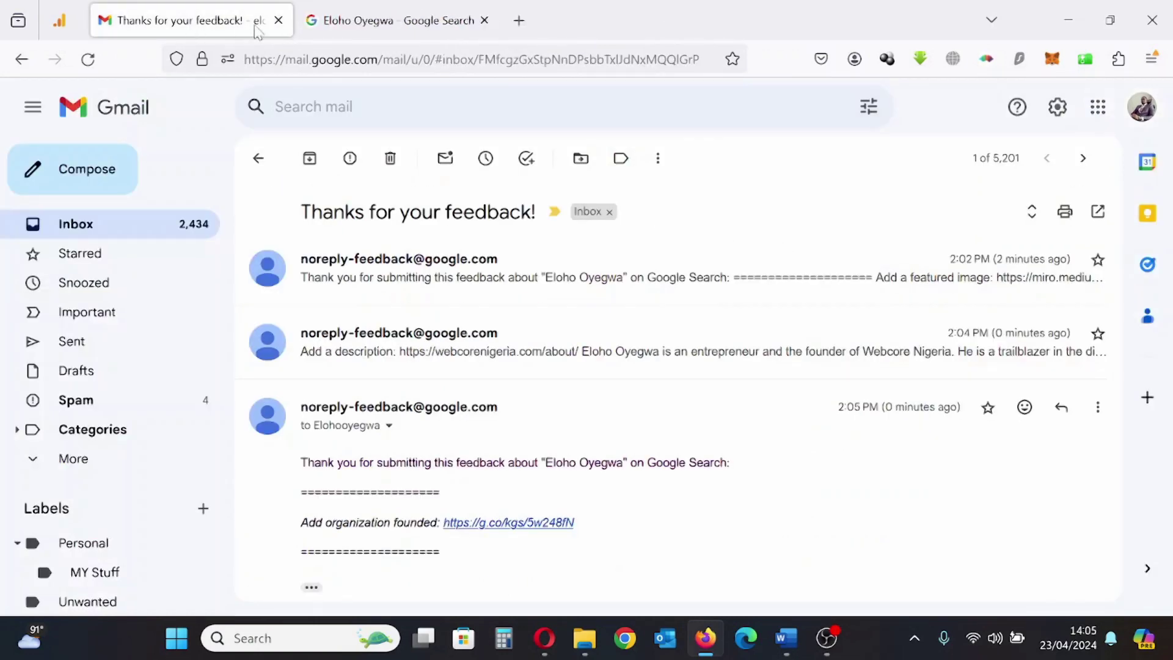
- Cancel the feedback form still holding the previous edit and reload the search results
{"action": "left_click", "coordinate": [377, 22]}
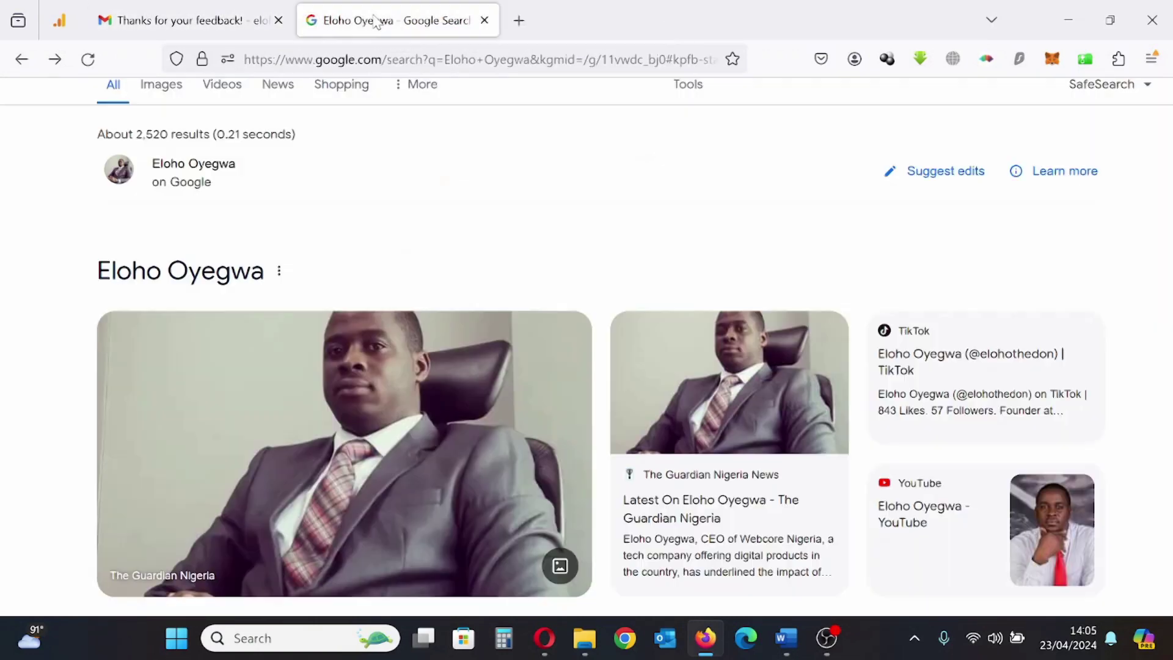
{"action": "left_click", "coordinate": [892, 174]}
{"action": "left_click", "coordinate": [186, 292]}
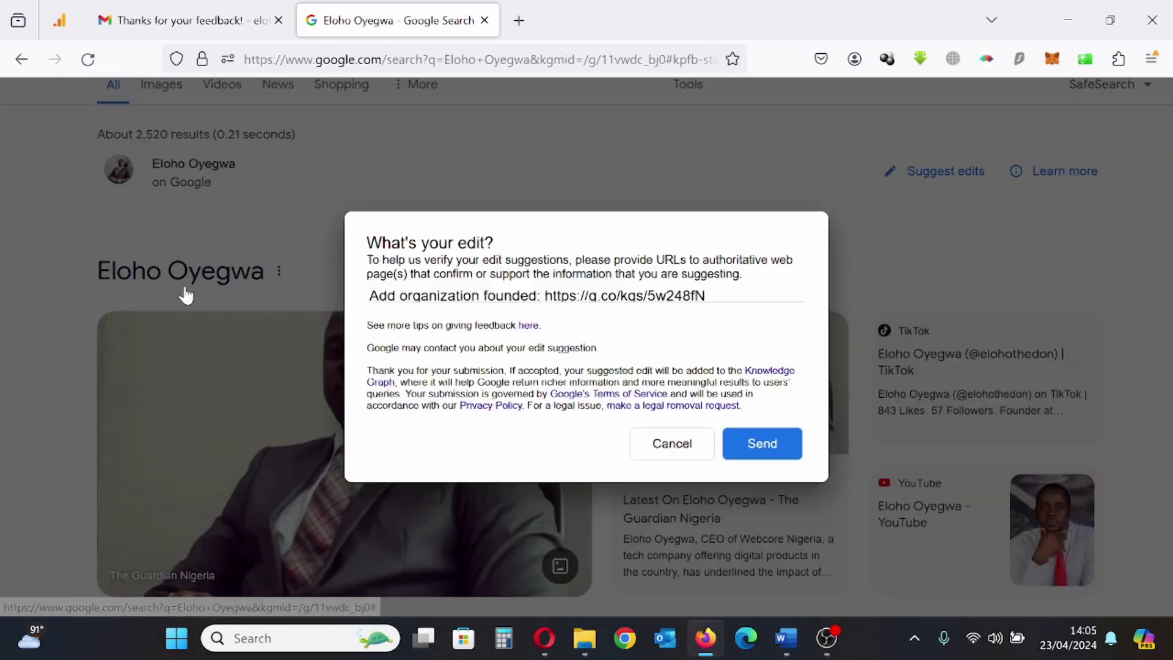
{"action": "left_click", "coordinate": [659, 445]}
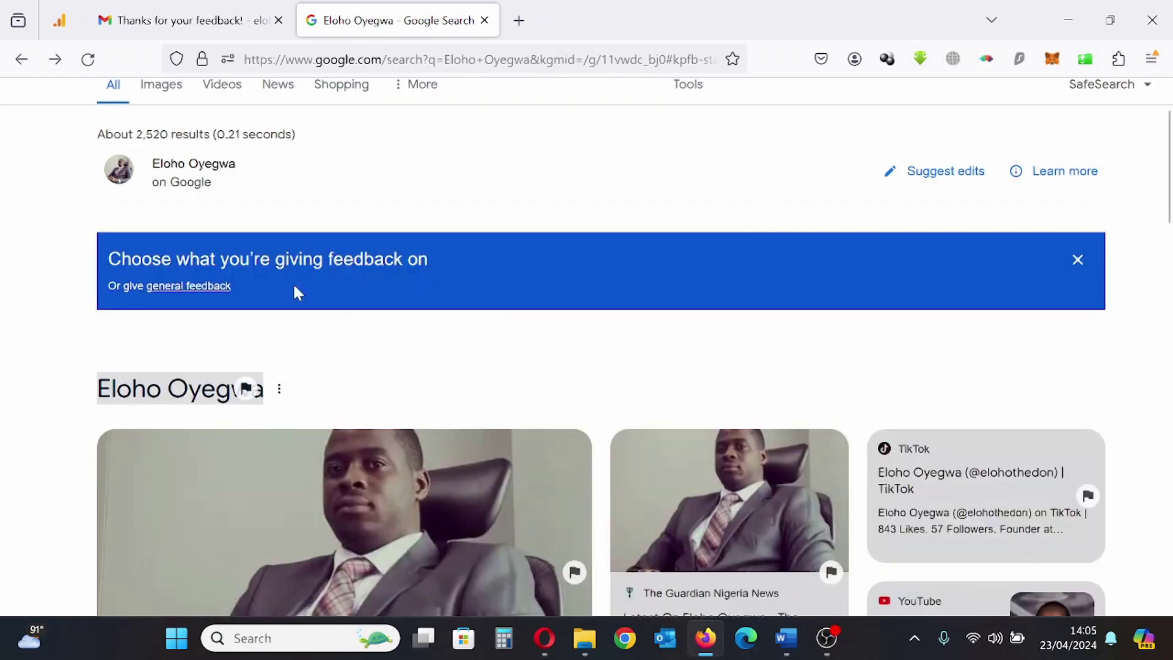
{"action": "left_click", "coordinate": [88, 59]}
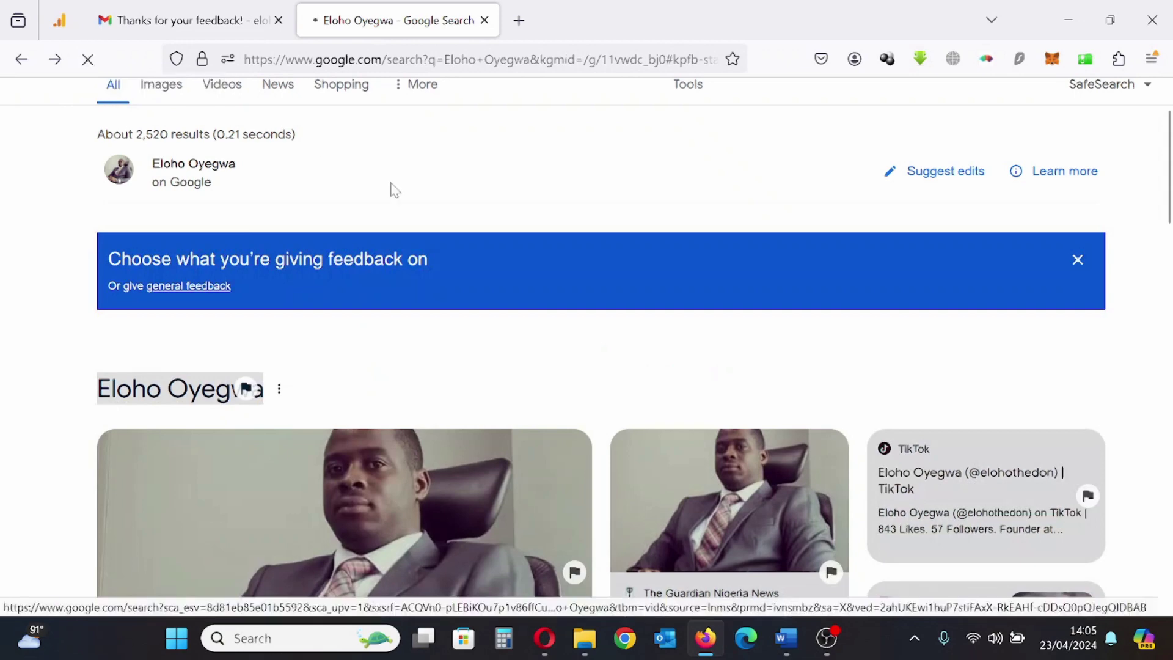
- Paste the 'Add Born' line with its two g.co/kgs links into a blank feedback form and send it
{"action": "left_click", "coordinate": [911, 177]}
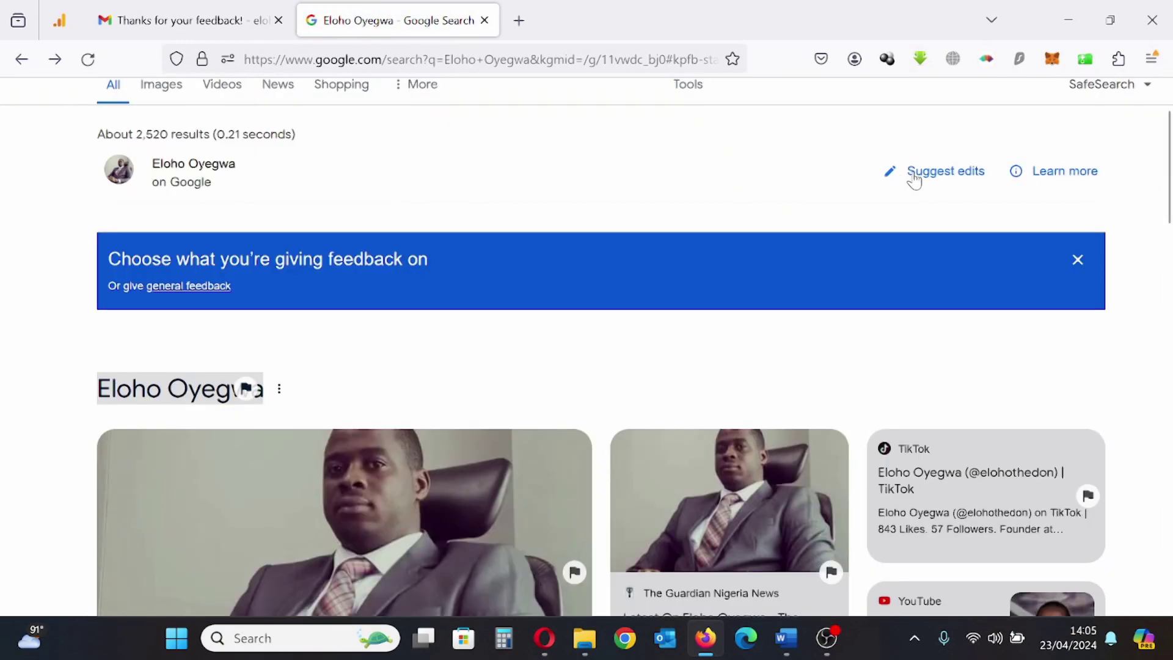
{"action": "left_click", "coordinate": [197, 288]}
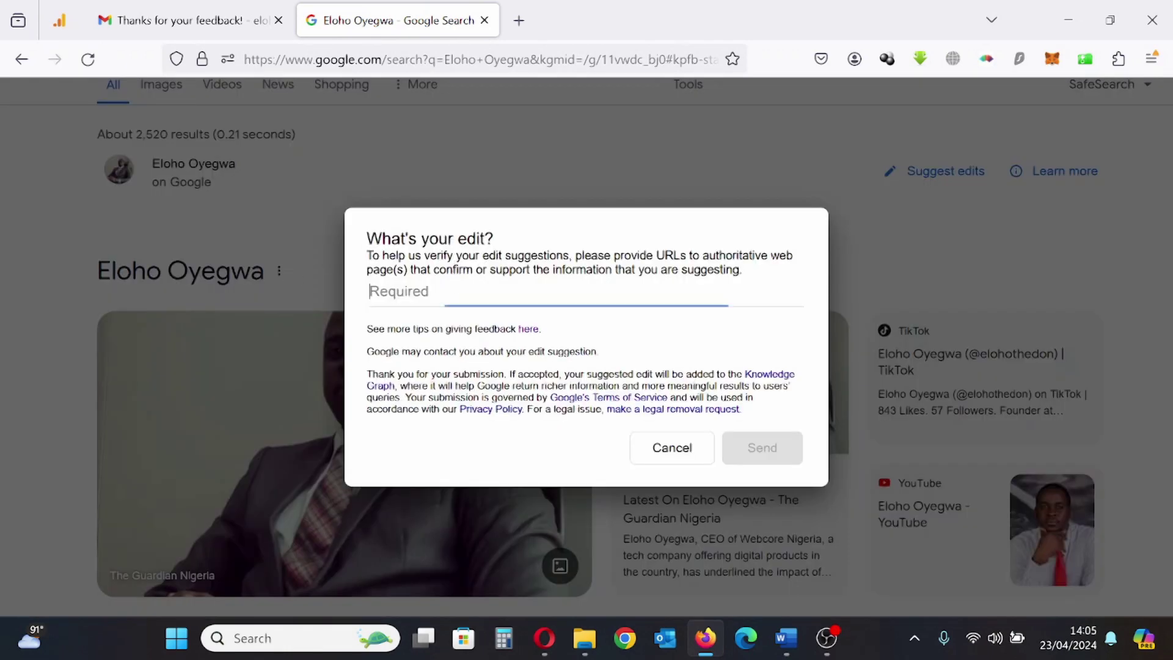
{"action": "left_click", "coordinate": [791, 636]}
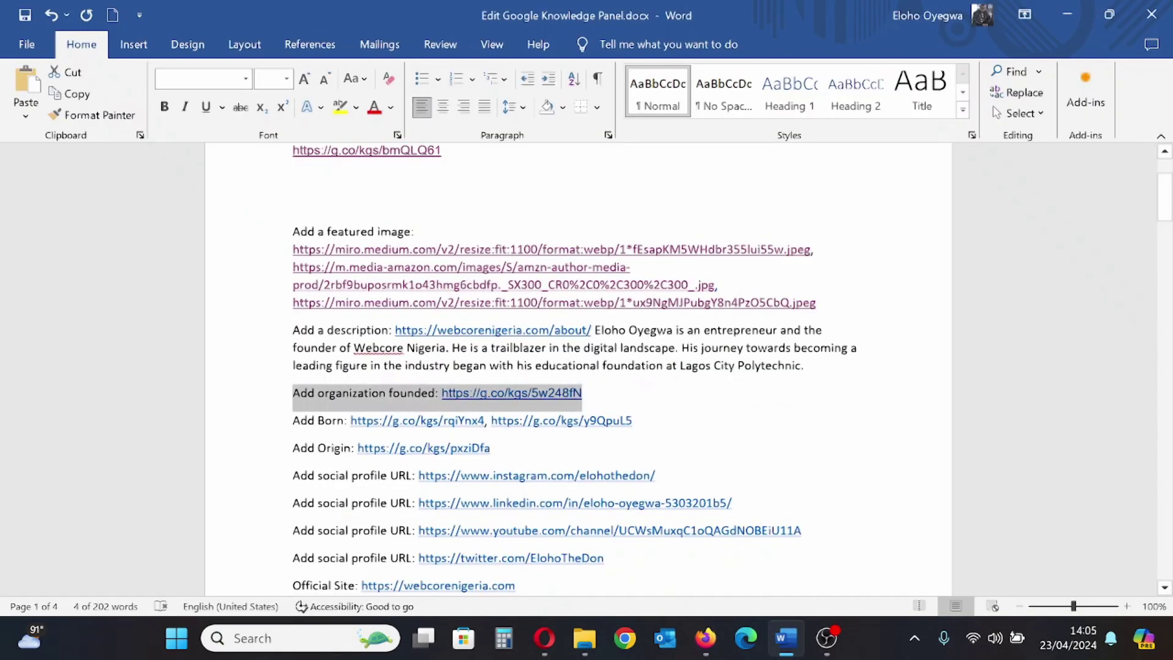
{"action": "scroll", "coordinate": [578, 366], "scroll_direction": "down", "scroll_amount": 3}
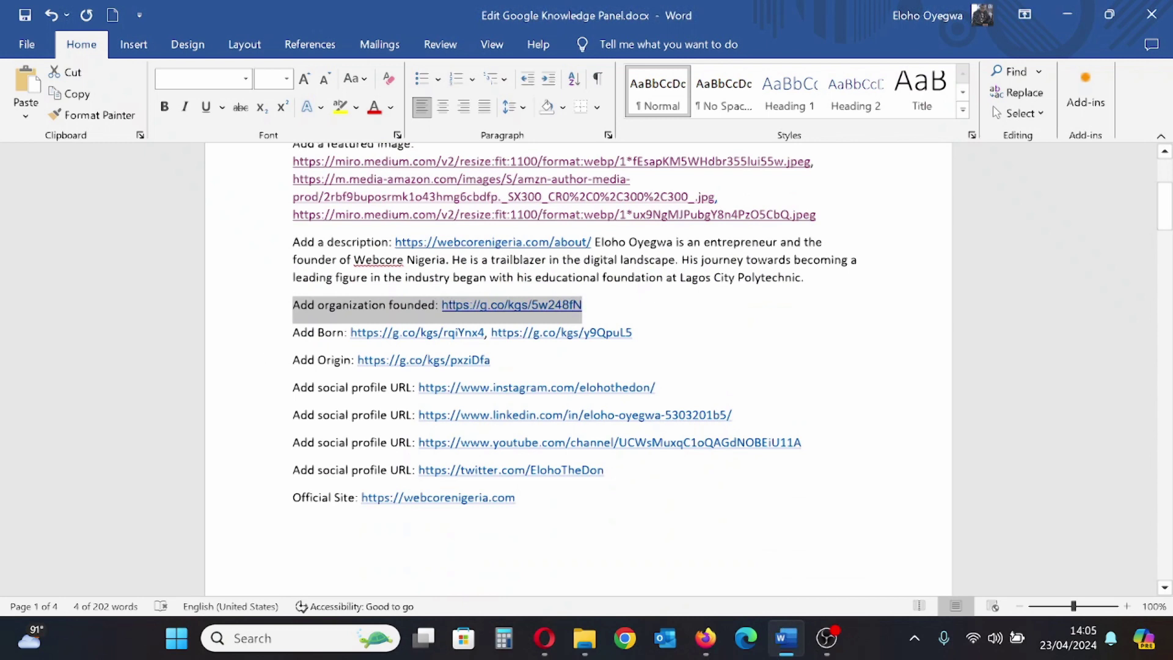
{"action": "left_click_drag", "start_coordinate": [293, 333], "coordinate": [632, 333]}
{"action": "key", "text": "ctrl+c"}
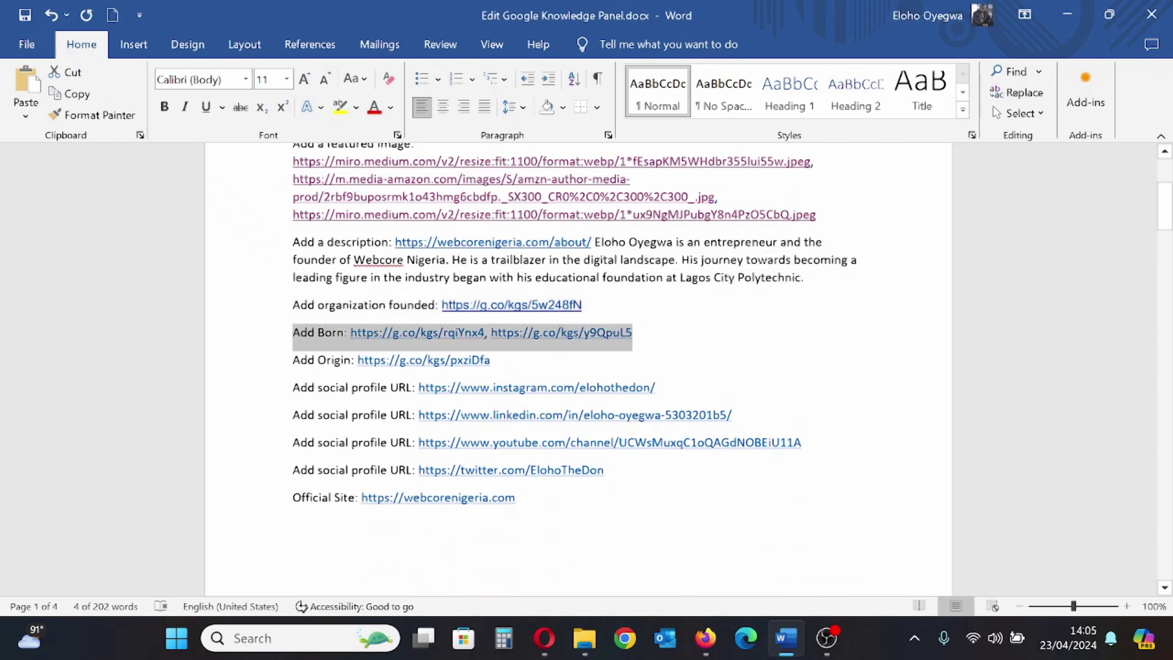
{"action": "left_click", "coordinate": [706, 638]}
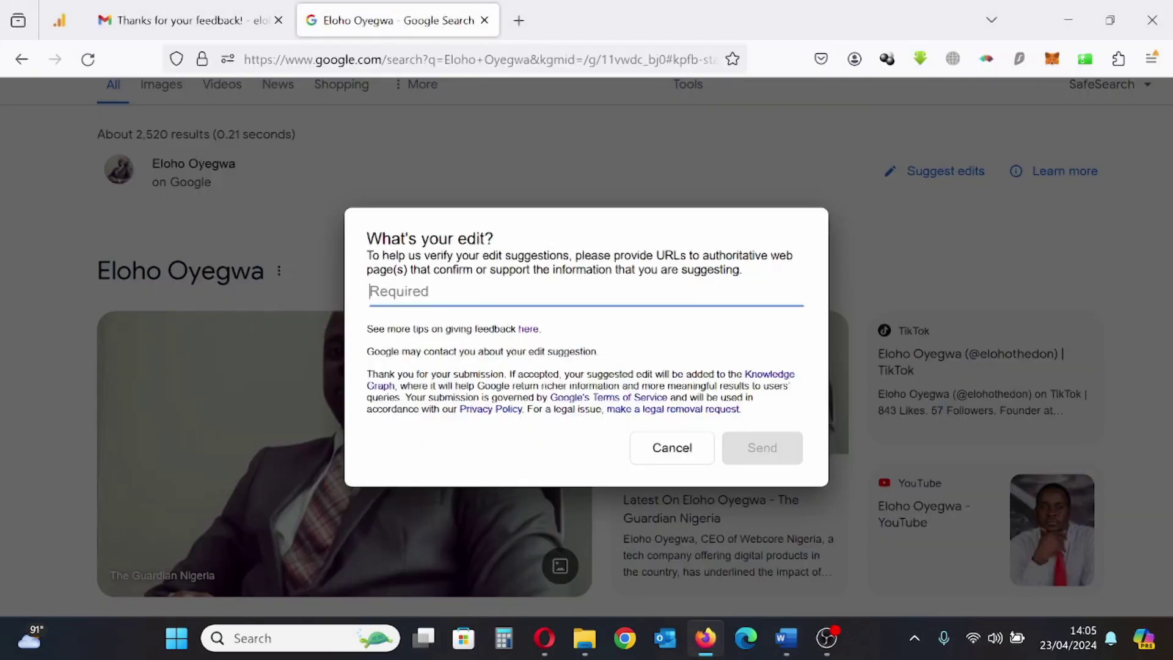
{"action": "key", "text": "ctrl+v"}
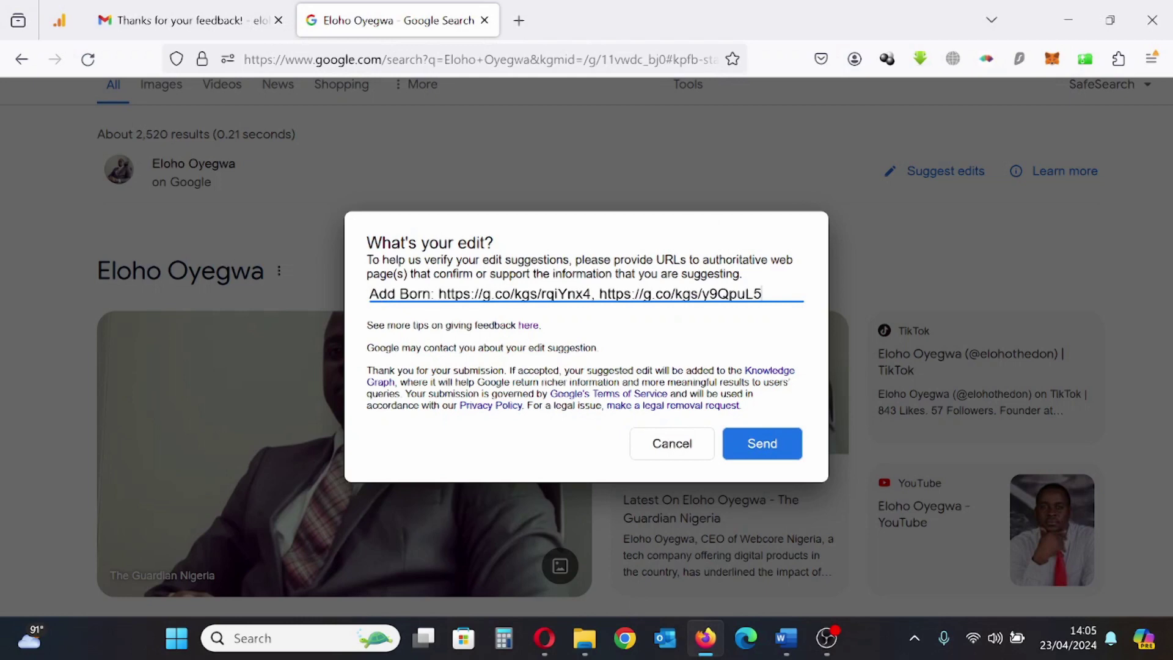
{"action": "left_click", "coordinate": [757, 438]}
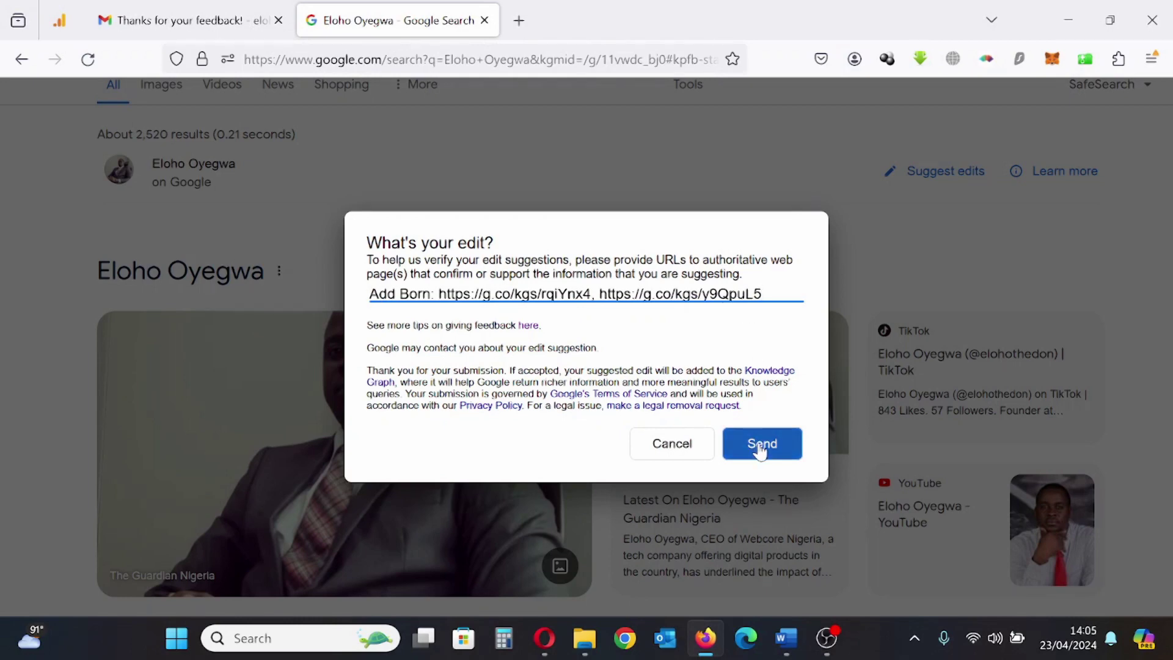
{"action": "left_click", "coordinate": [173, 23]}
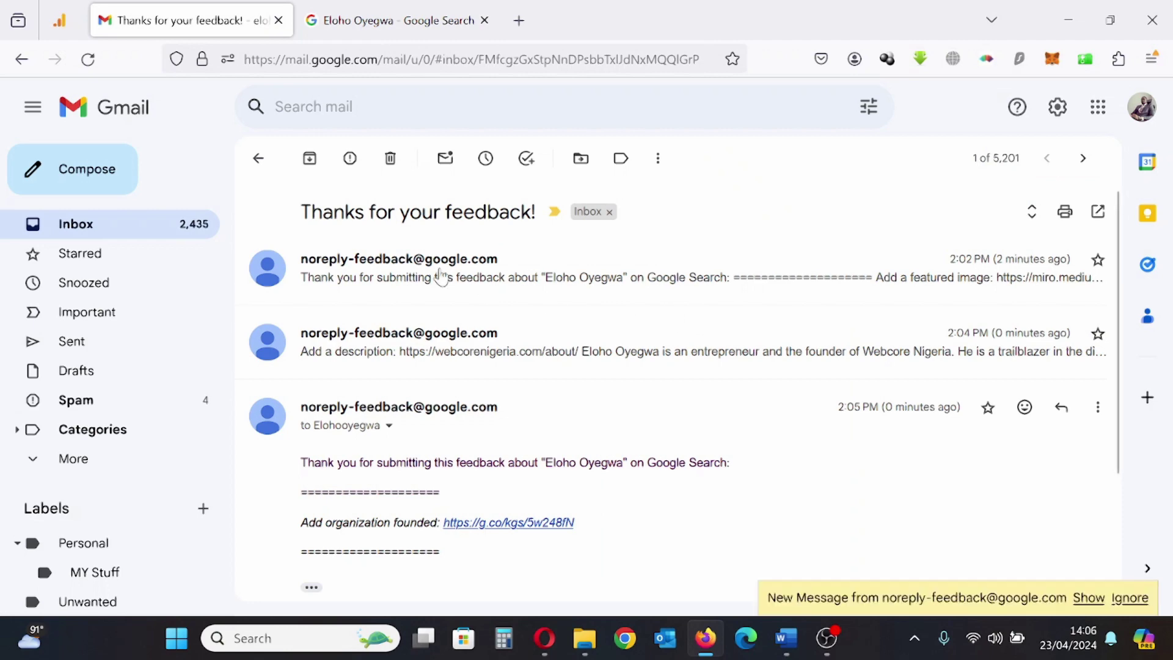
- Expand the trimmed text of the open email, then return to the inbox list
{"action": "scroll", "coordinate": [746, 420], "scroll_direction": "down", "scroll_amount": 3}
{"action": "scroll", "coordinate": [524, 516], "scroll_direction": "up", "scroll_amount": 3}
{"action": "scroll", "coordinate": [309, 492], "scroll_direction": "down", "scroll_amount": 3}
{"action": "left_click", "coordinate": [311, 436]}
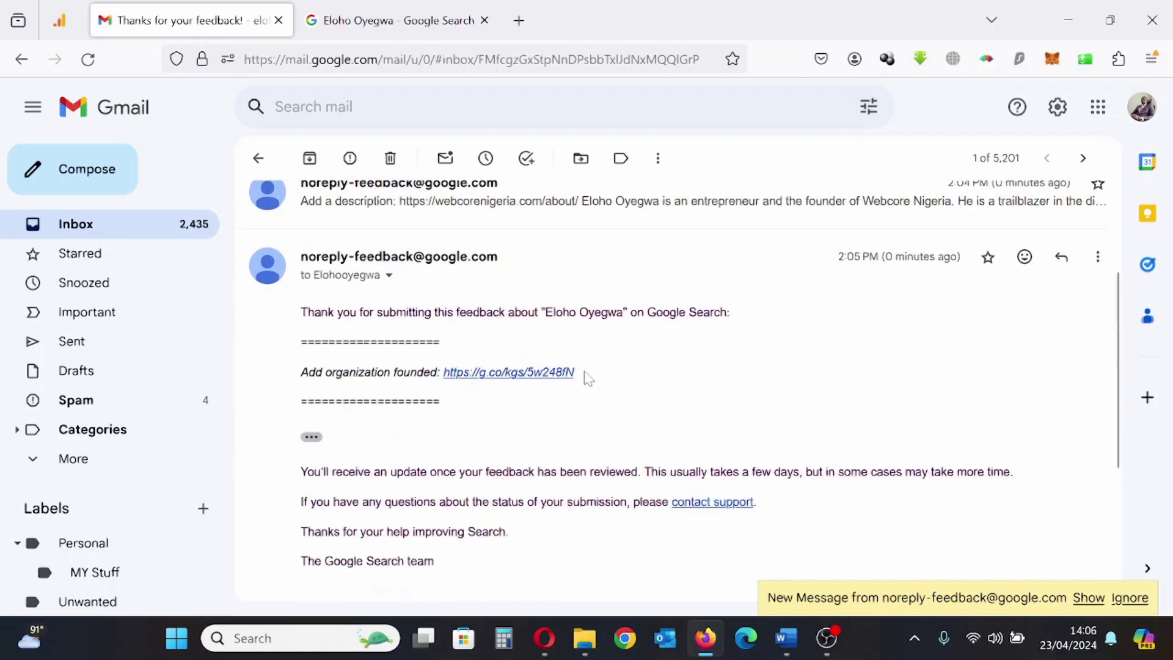
{"action": "scroll", "coordinate": [588, 379], "scroll_direction": "down", "scroll_amount": 3}
{"action": "scroll", "coordinate": [587, 376], "scroll_direction": "up", "scroll_amount": 5}
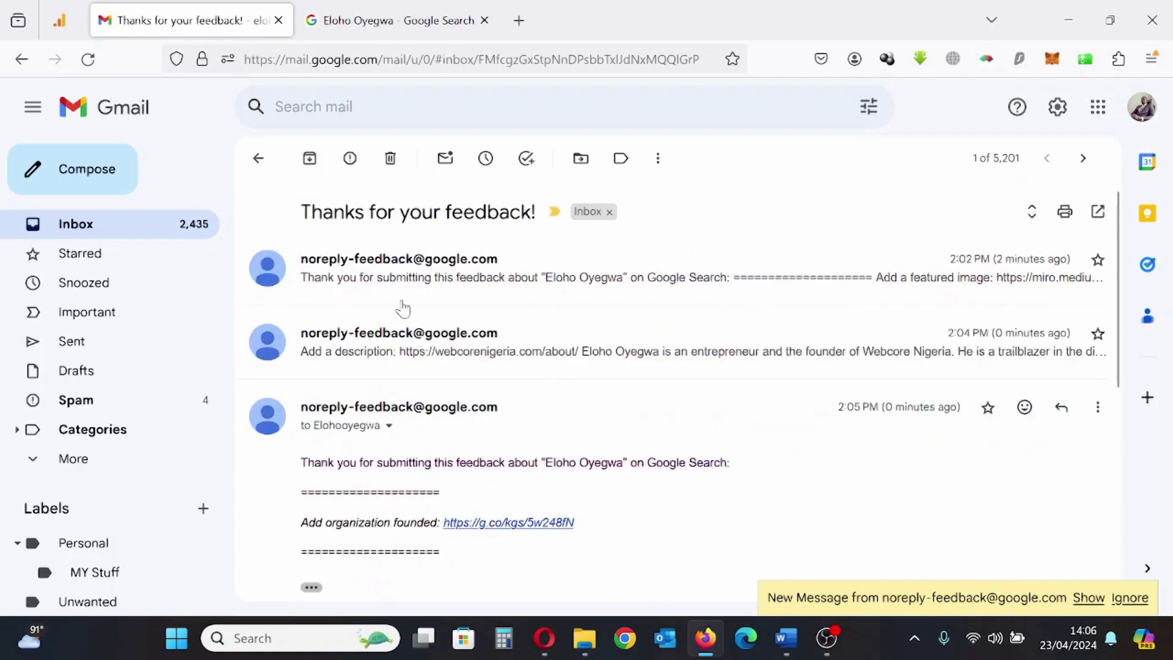
{"action": "left_click", "coordinate": [257, 158]}
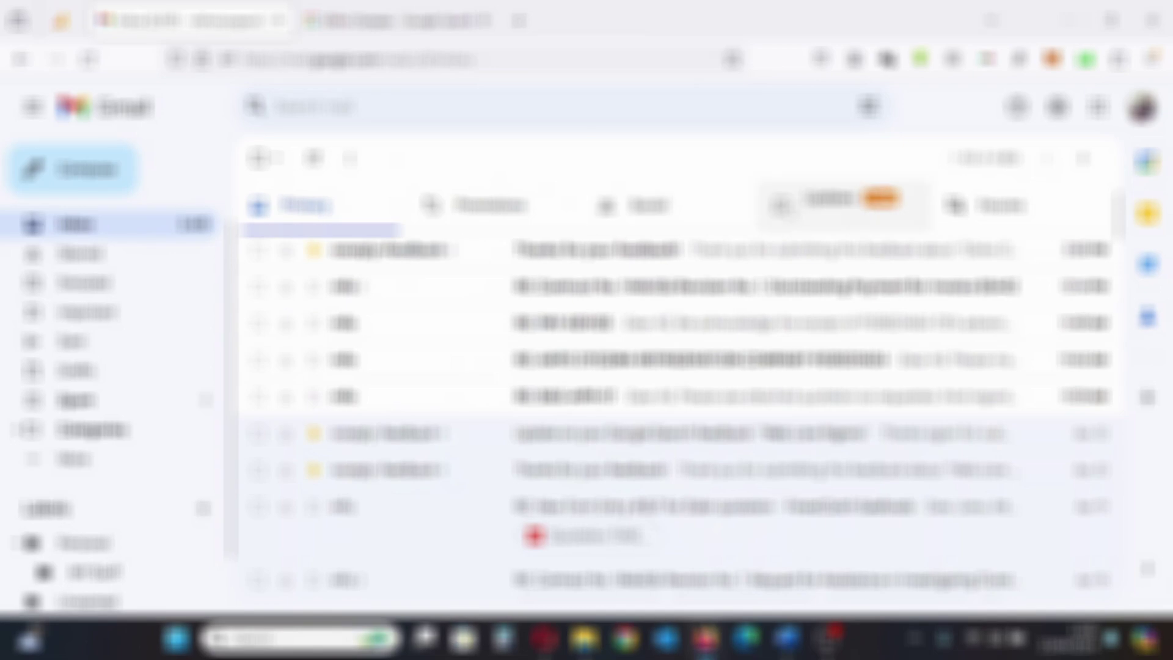
- Open the newest feedback thread under Updates and follow its first Born link to Lagos
{"action": "left_click", "coordinate": [834, 206]}
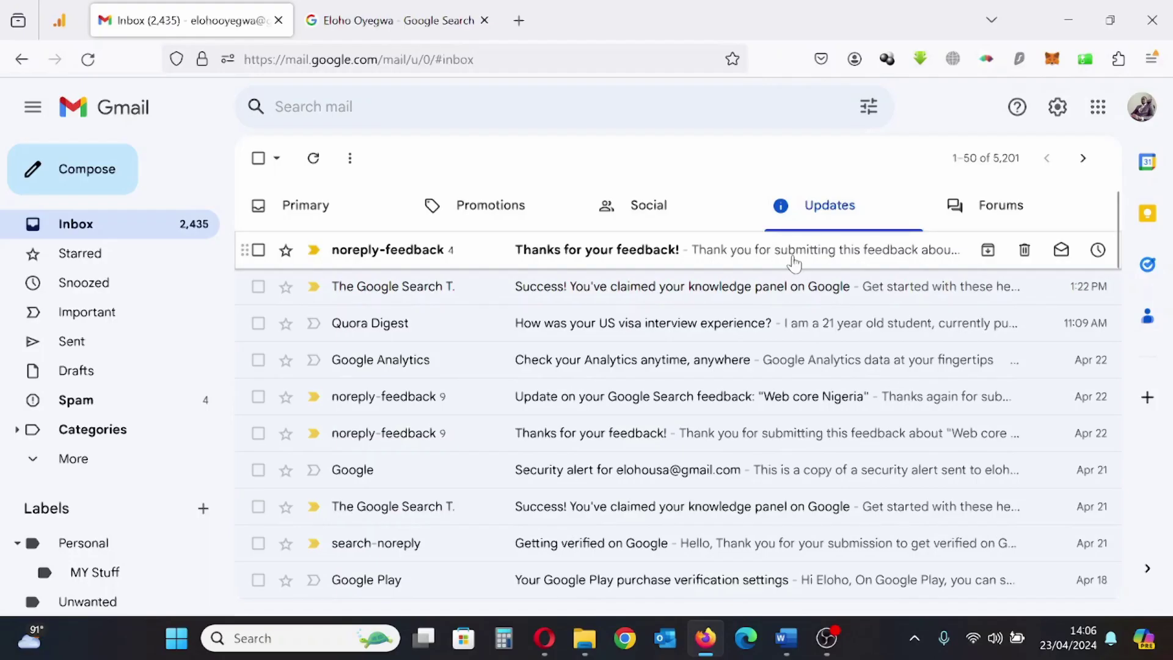
{"action": "left_click", "coordinate": [794, 264]}
{"action": "scroll", "coordinate": [523, 338], "scroll_direction": "down", "scroll_amount": 3}
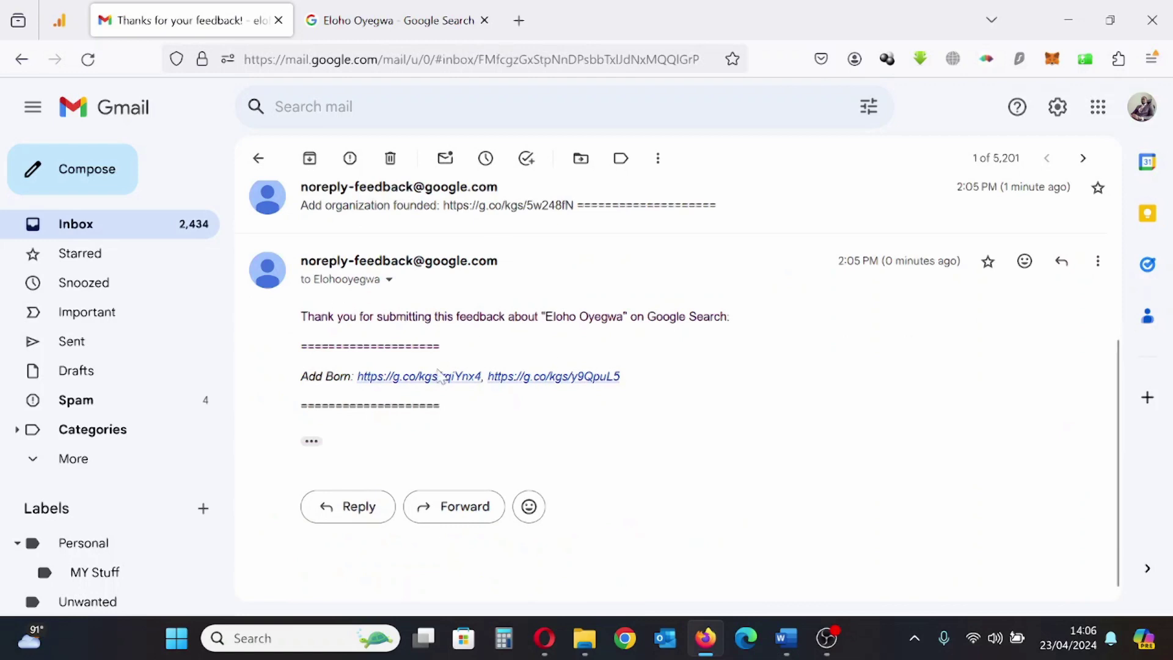
{"action": "left_click", "coordinate": [420, 385]}
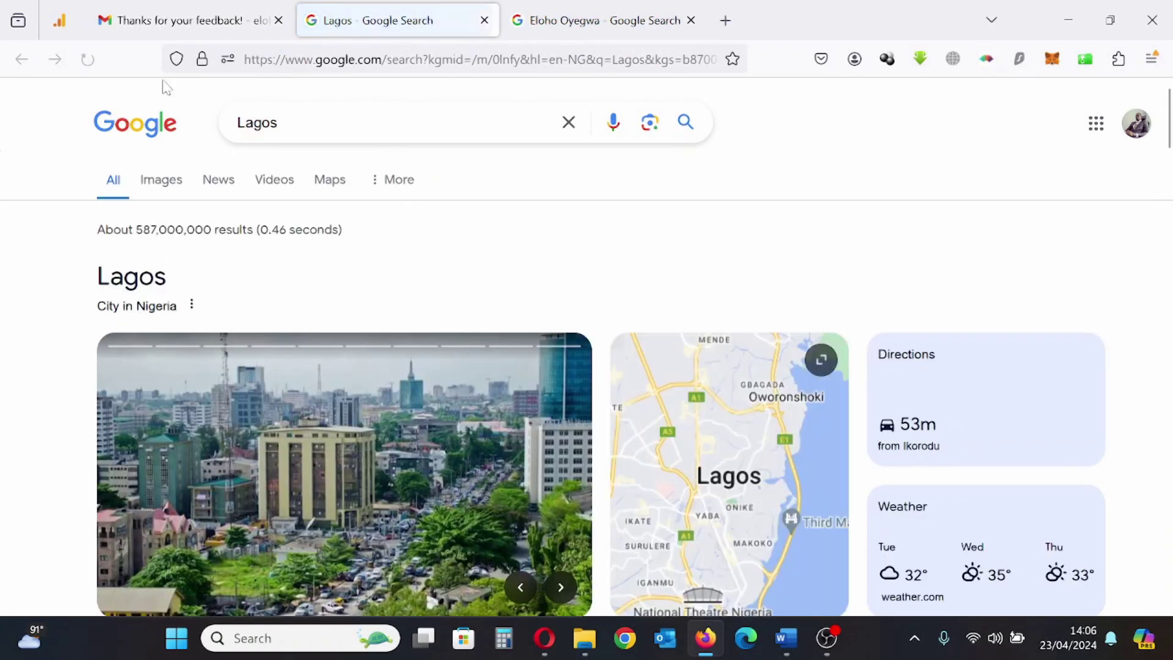
- Follow the second Born link and get the Nigeria panel's share link
{"action": "left_click", "coordinate": [177, 20]}
{"action": "left_click", "coordinate": [572, 386]}
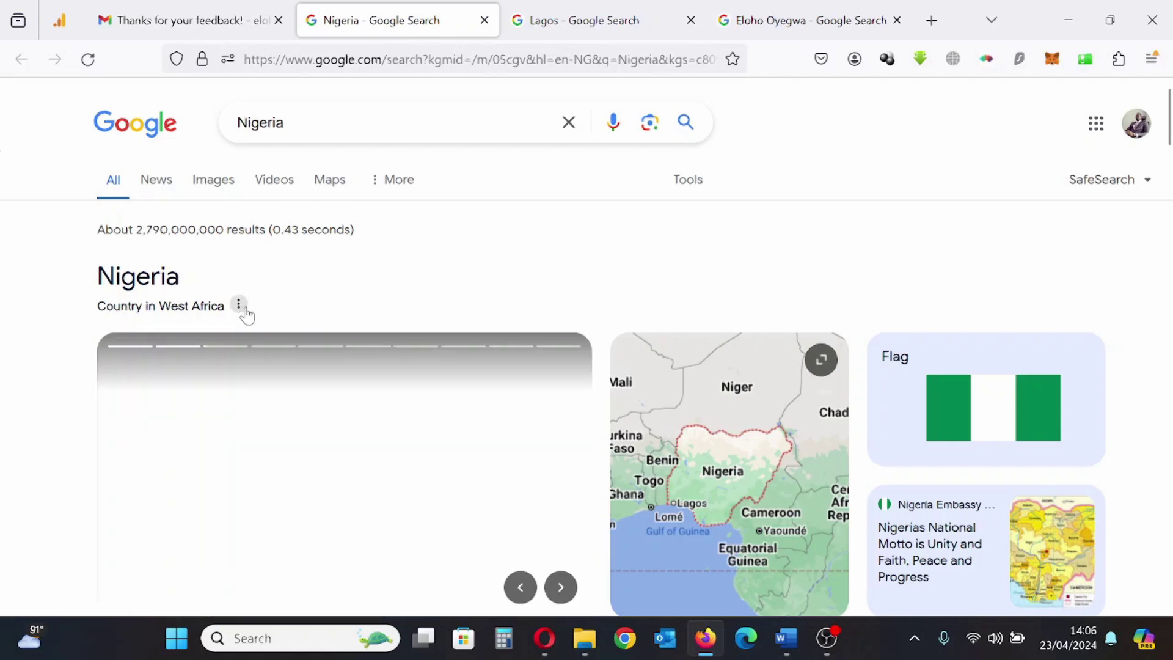
{"action": "left_click", "coordinate": [239, 305]}
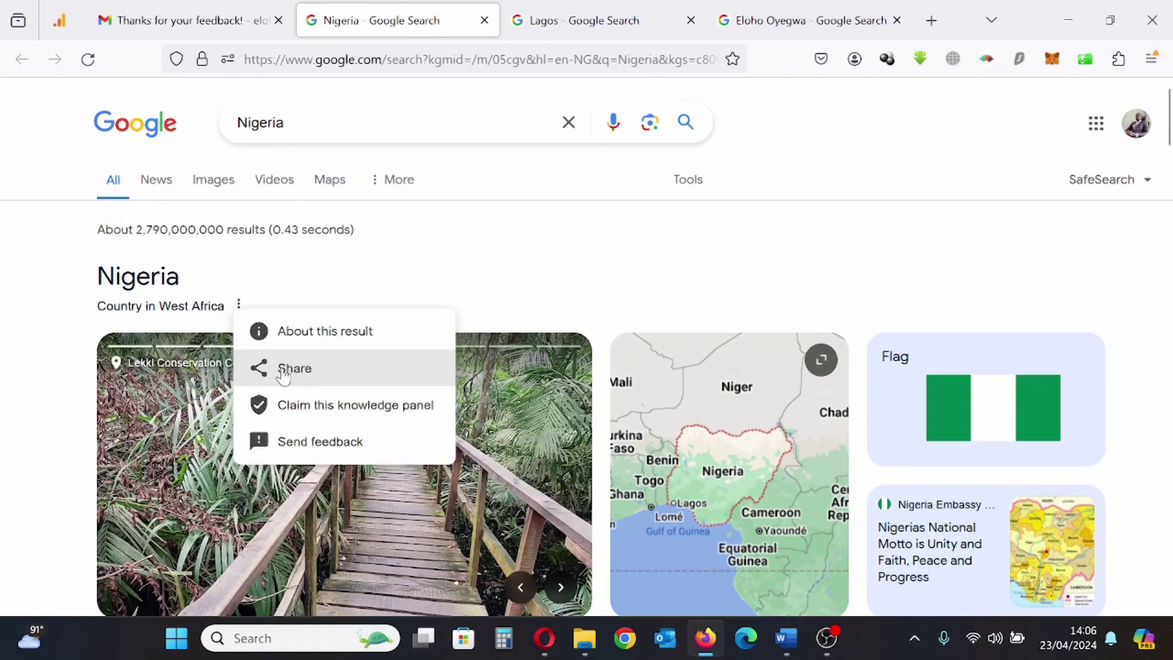
{"action": "left_click", "coordinate": [280, 370]}
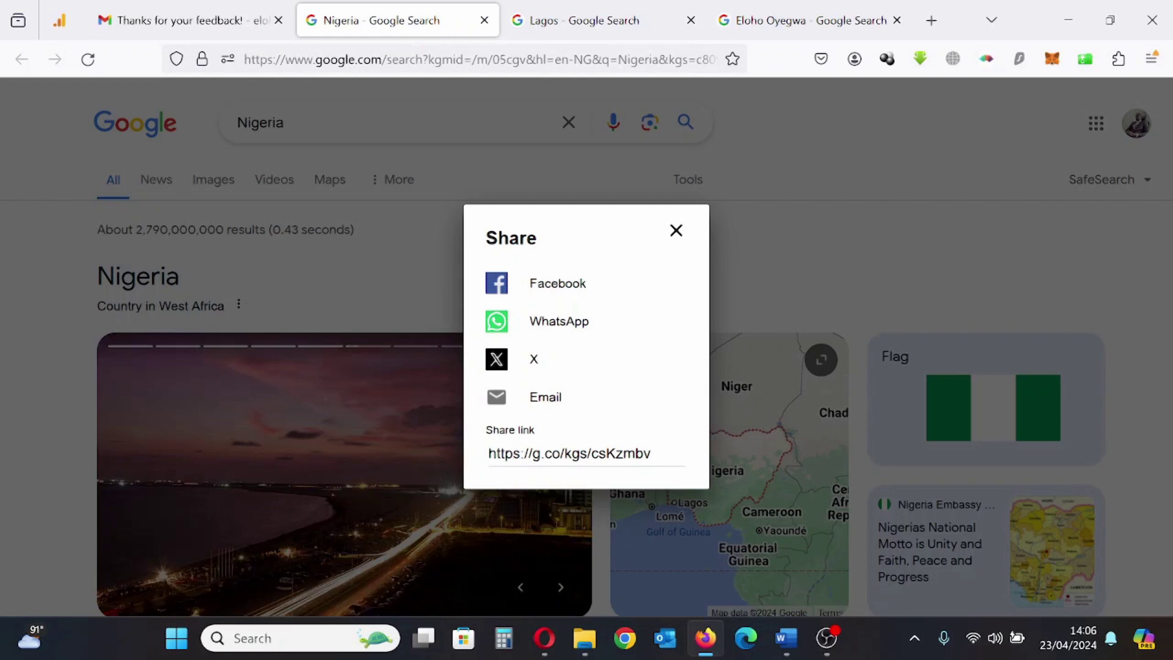
{"action": "left_click_drag", "start_coordinate": [488, 452], "coordinate": [652, 453]}
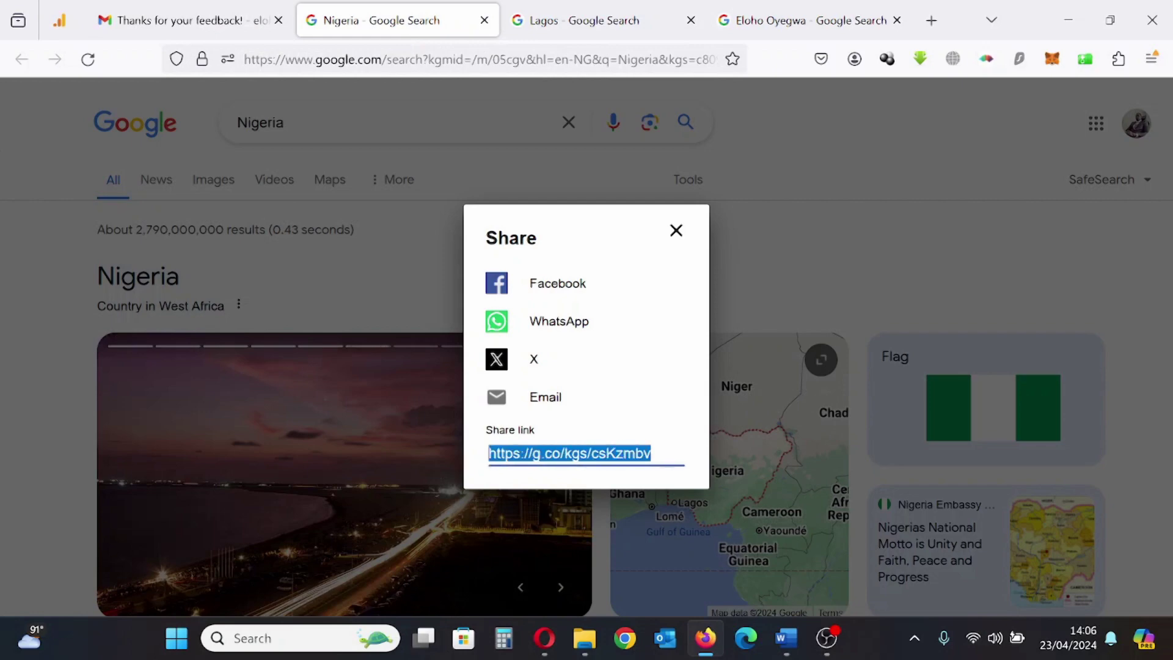
- Compare the Nigeria link with the email, then close the Nigeria and Lagos result tabs
{"action": "left_click", "coordinate": [116, 26]}
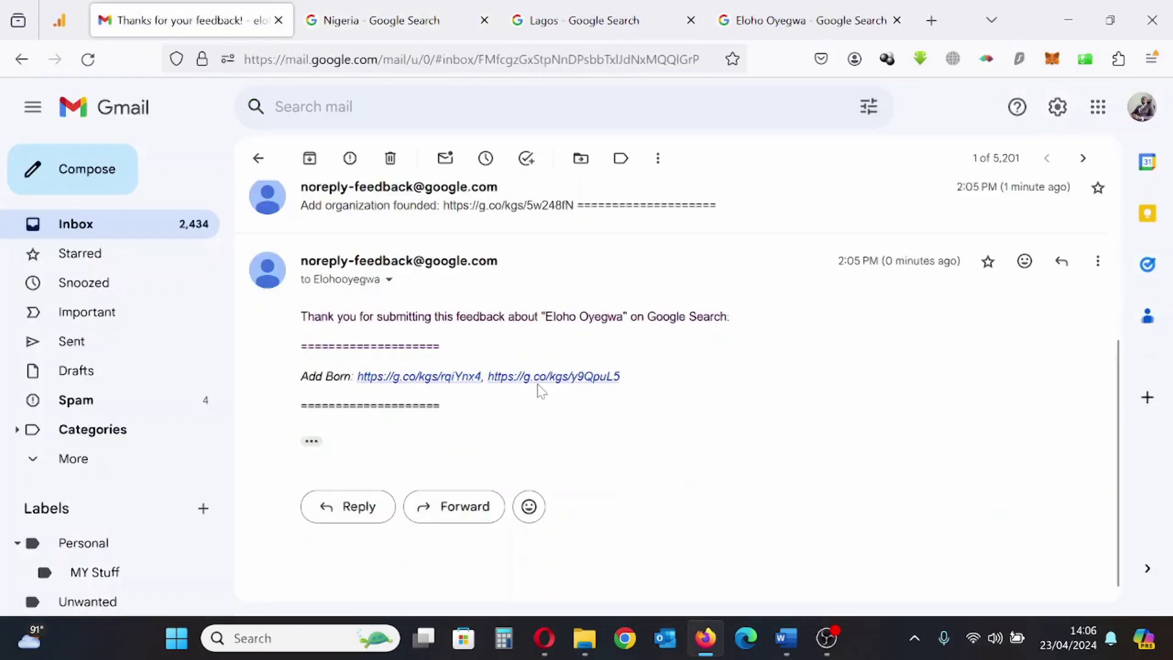
{"action": "left_click", "coordinate": [400, 9]}
{"action": "left_click", "coordinate": [184, 20]}
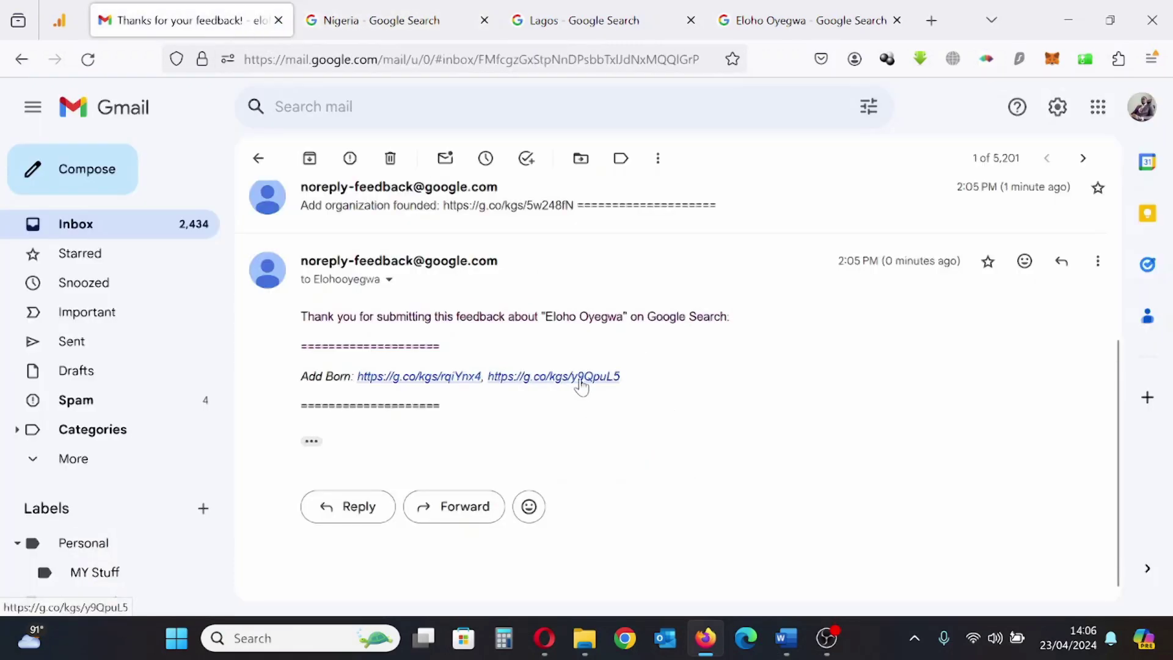
{"action": "left_click", "coordinate": [429, 23]}
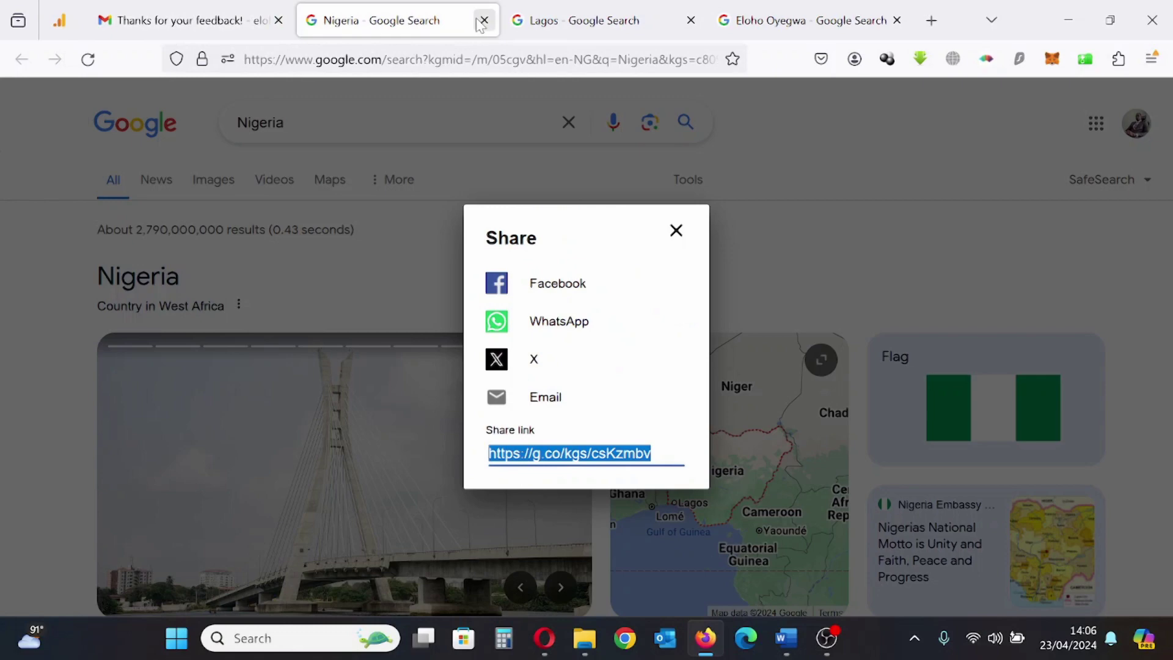
{"action": "left_click", "coordinate": [484, 20]}
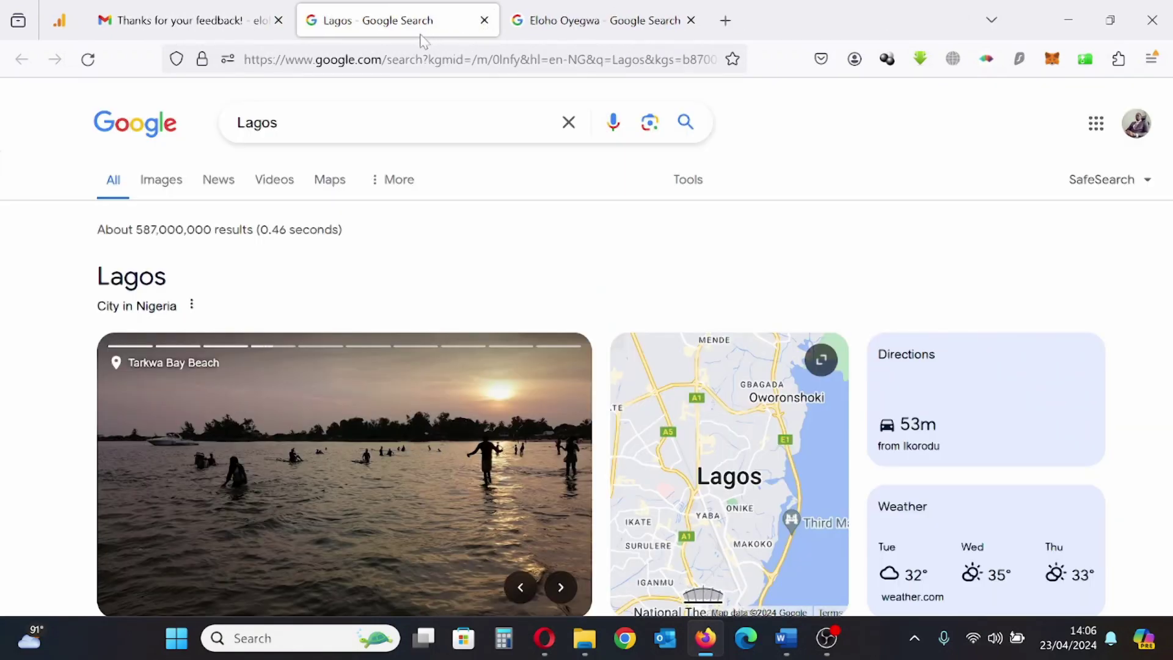
{"action": "left_click", "coordinate": [484, 20]}
{"action": "left_click", "coordinate": [197, 21]}
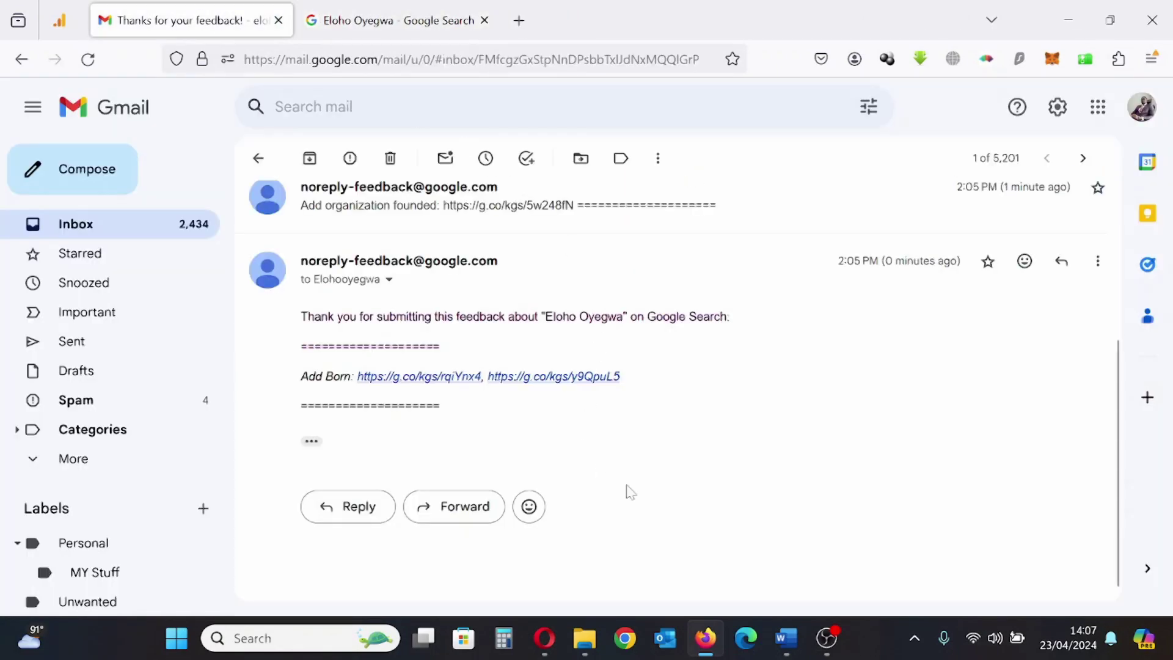
- Copy the 'Add Origin' line with its g.co/kgs/pxziDfa link from Word and send it as an edit
{"action": "left_click", "coordinate": [145, 221]}
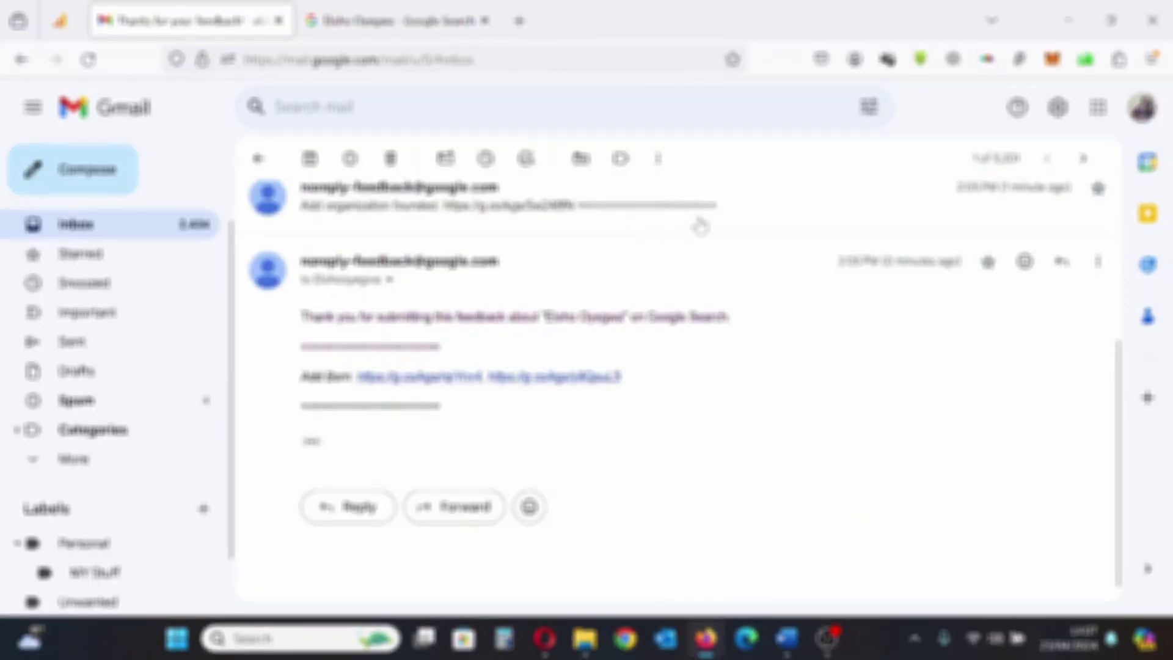
{"action": "left_click", "coordinate": [806, 208]}
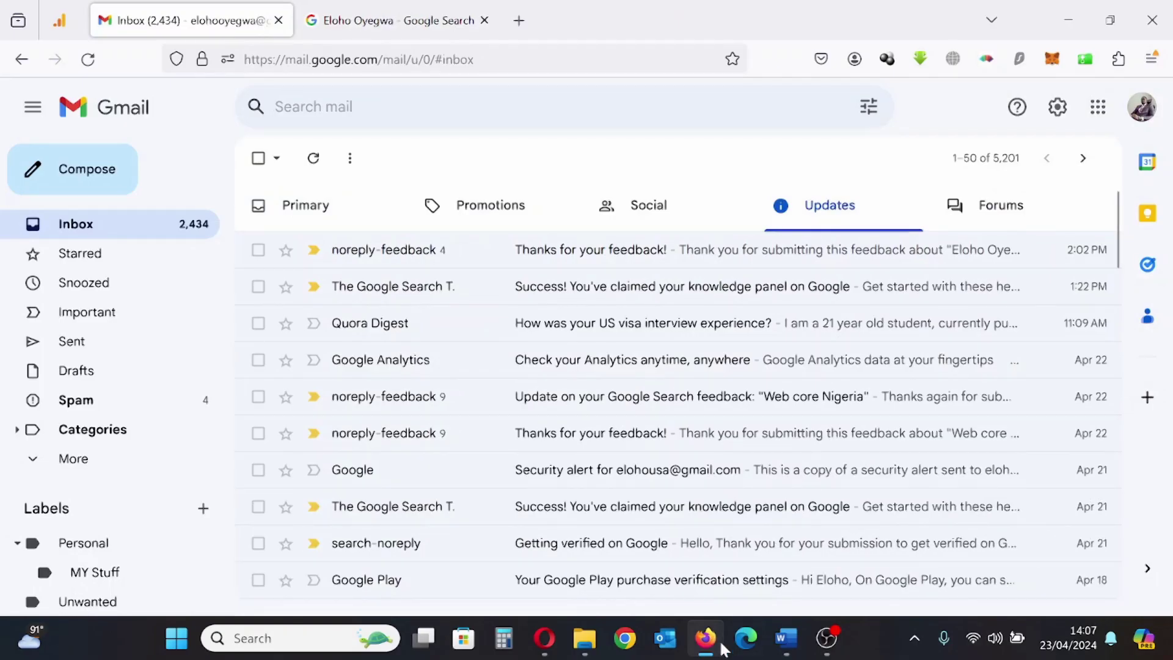
{"action": "left_click", "coordinate": [709, 649]}
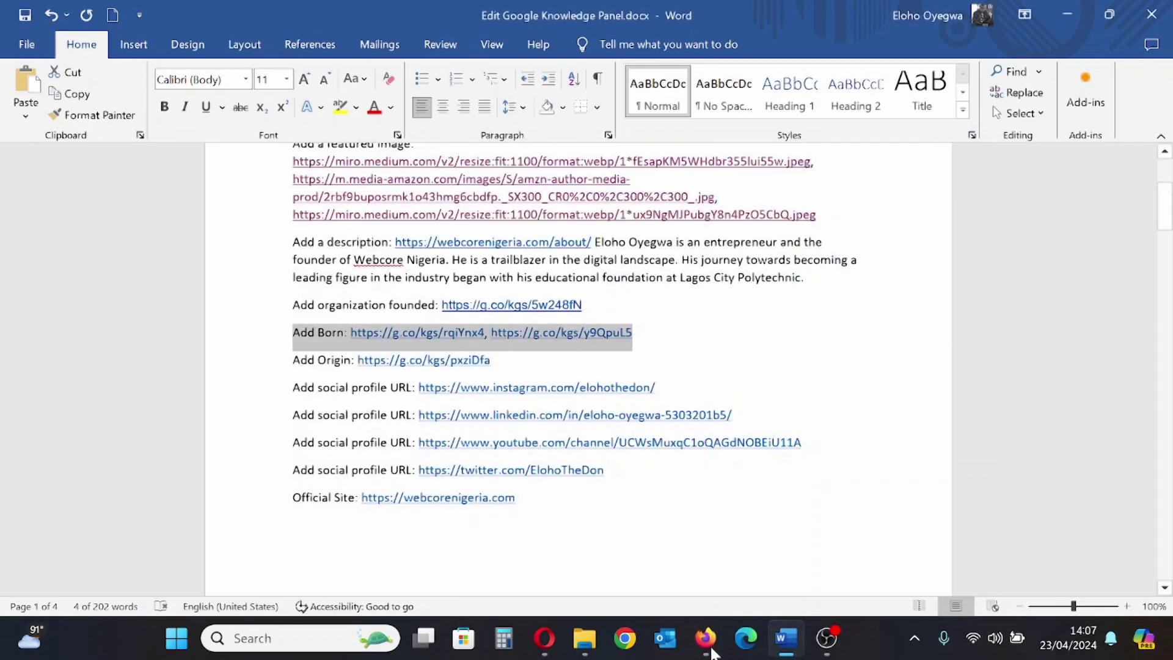
{"action": "triple_click", "coordinate": [427, 360]}
{"action": "key", "text": "ctrl+c"}
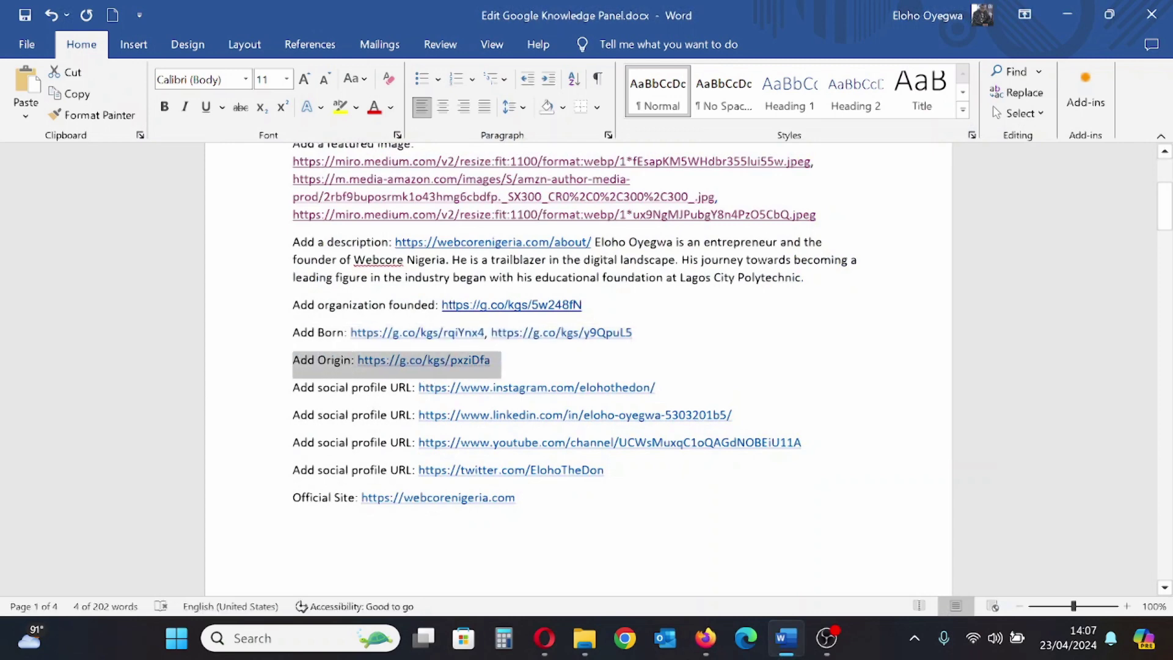
{"action": "key", "text": "alt+Tab"}
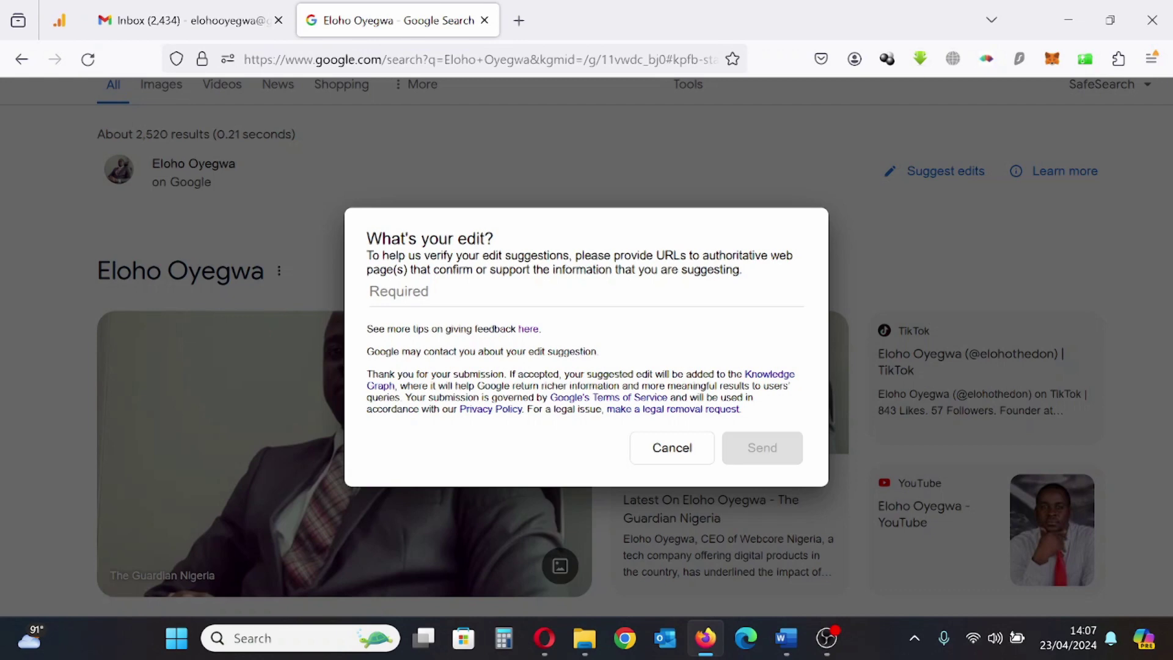
{"action": "key", "text": "ctrl+v"}
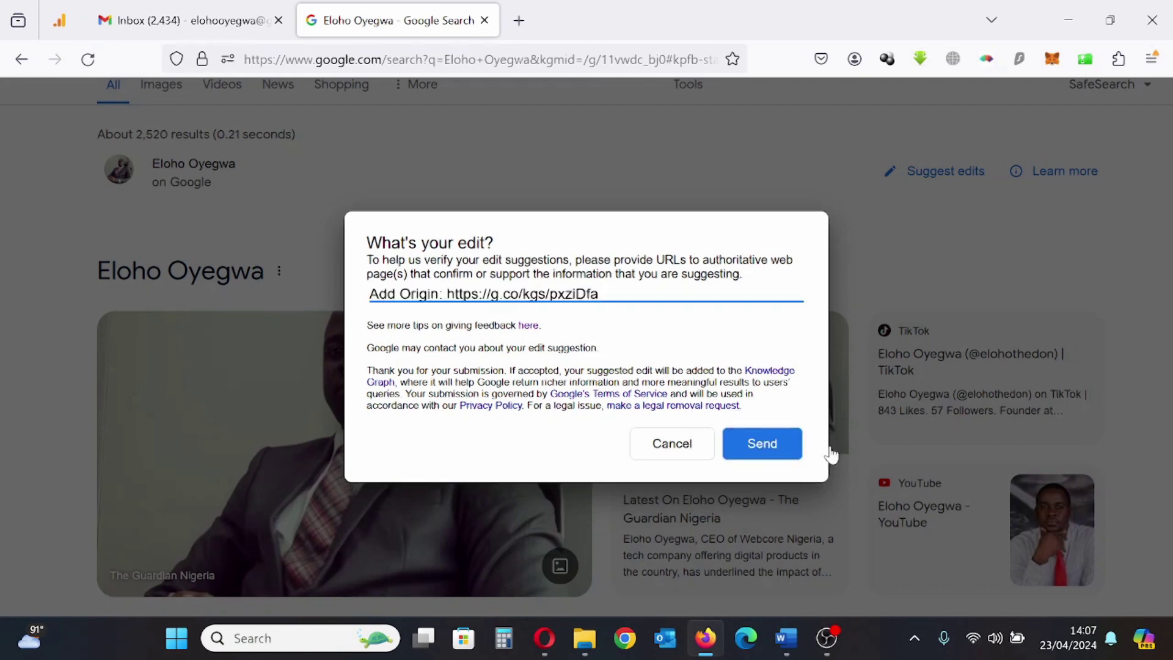
{"action": "left_click", "coordinate": [793, 445]}
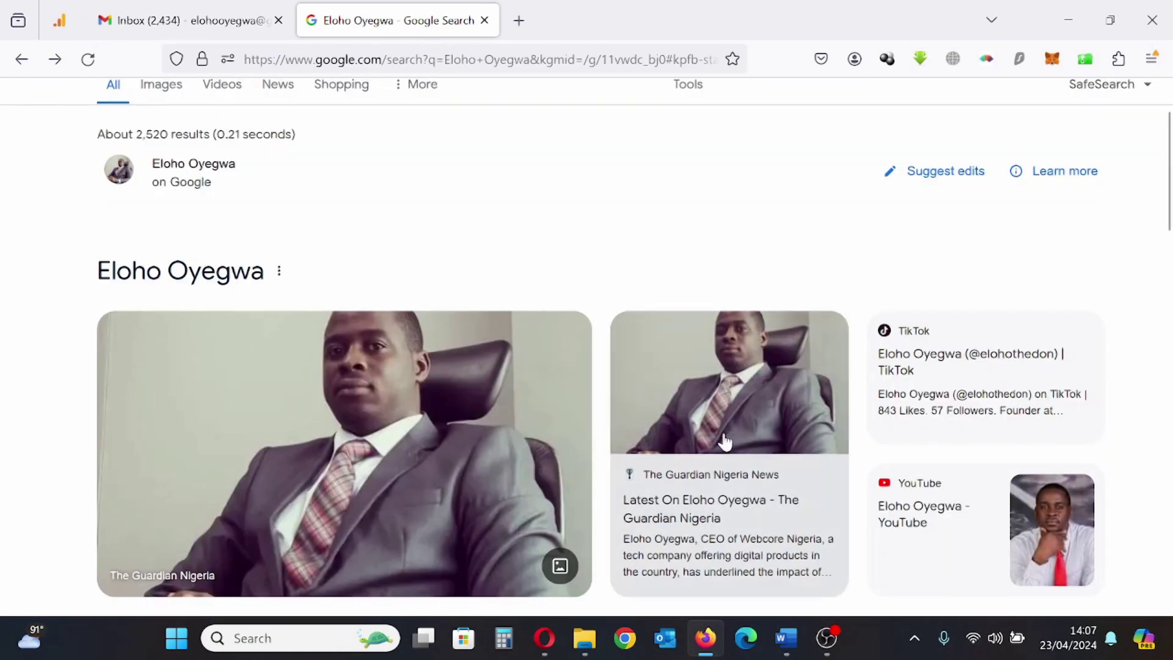
{"action": "left_click", "coordinate": [159, 20]}
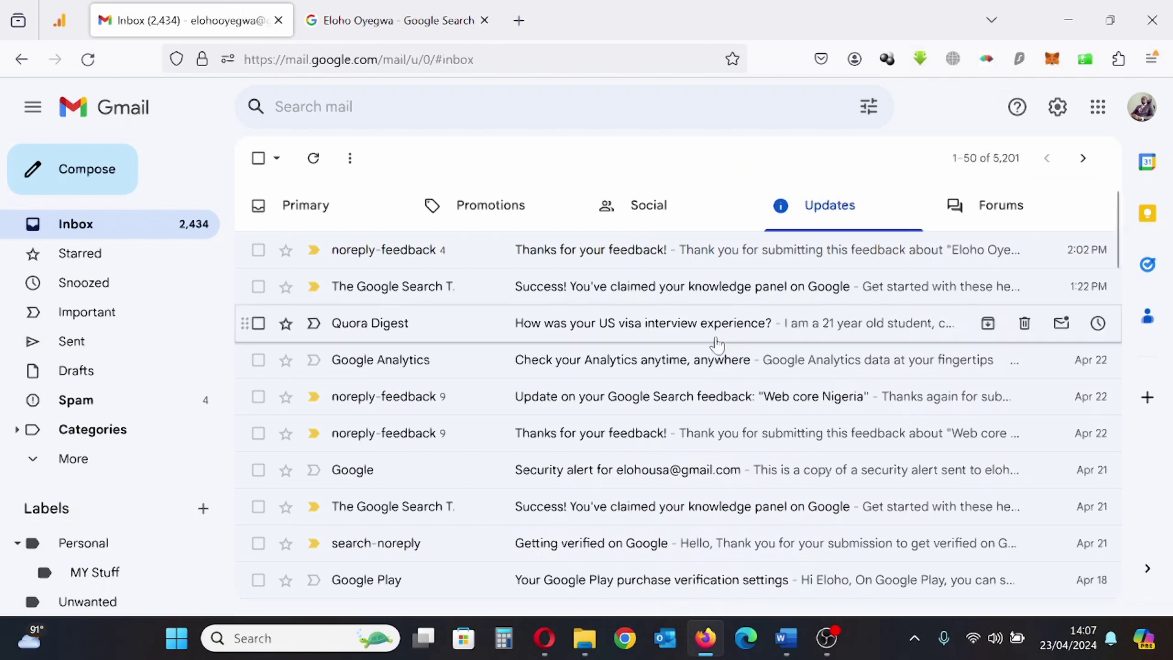
- Check that the Add Origin confirmation's link opens the Isoko South results, then close that tab
{"action": "left_click", "coordinate": [819, 254]}
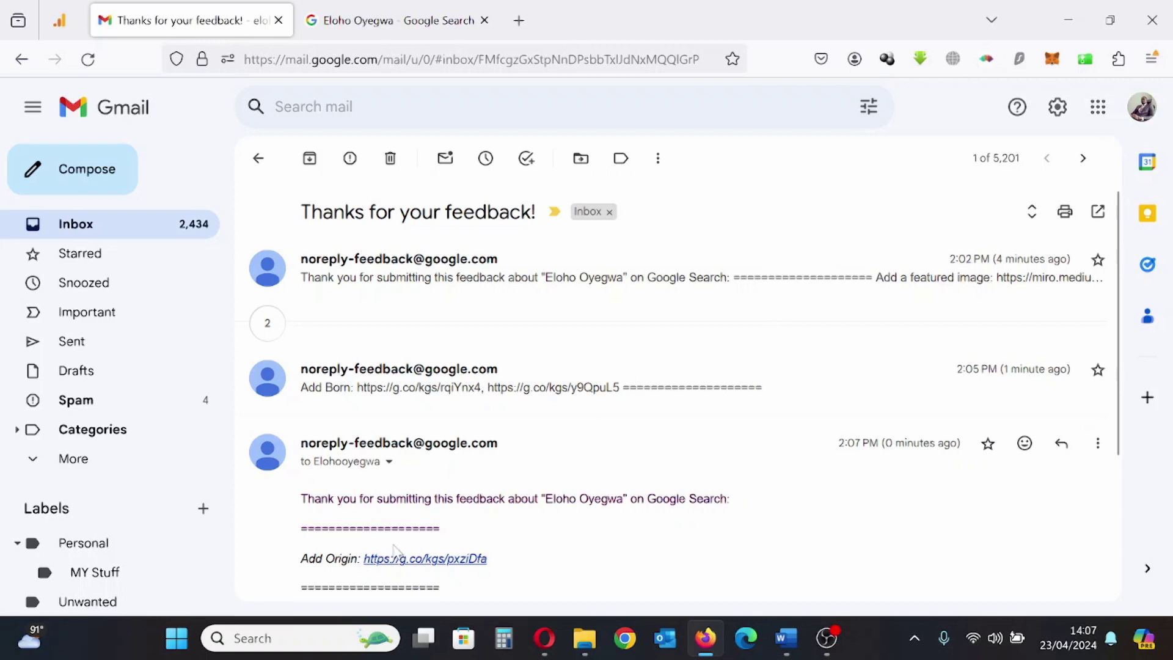
{"action": "scroll", "coordinate": [394, 547], "scroll_direction": "down", "scroll_amount": 2}
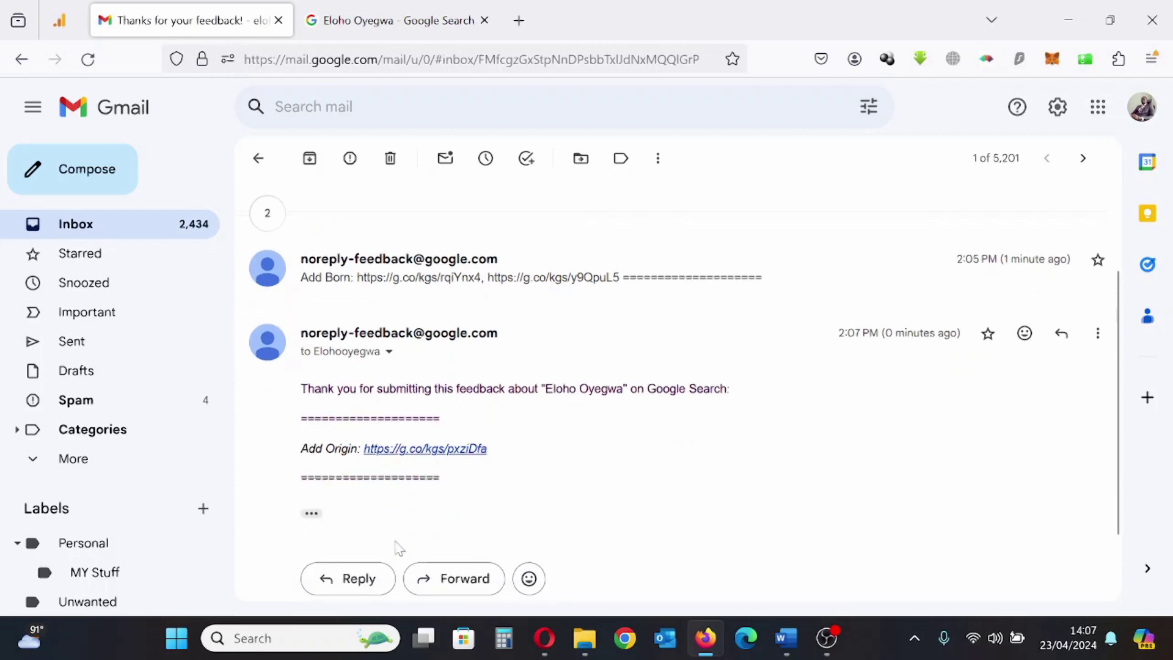
{"action": "left_click", "coordinate": [455, 456]}
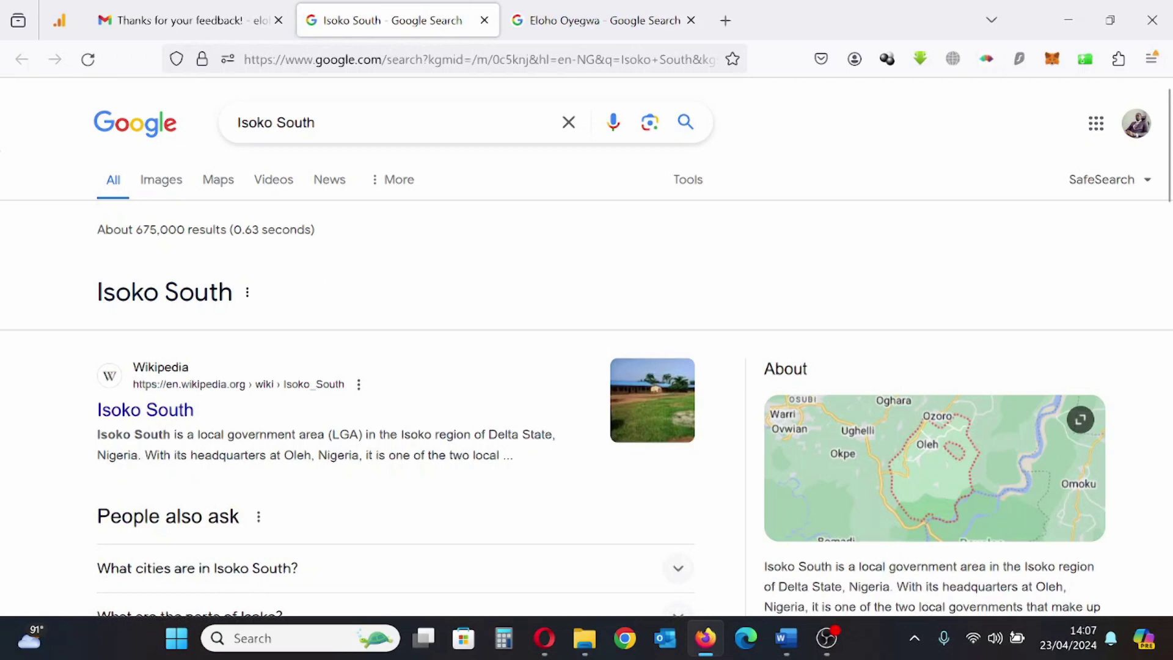
{"action": "left_click", "coordinate": [484, 20]}
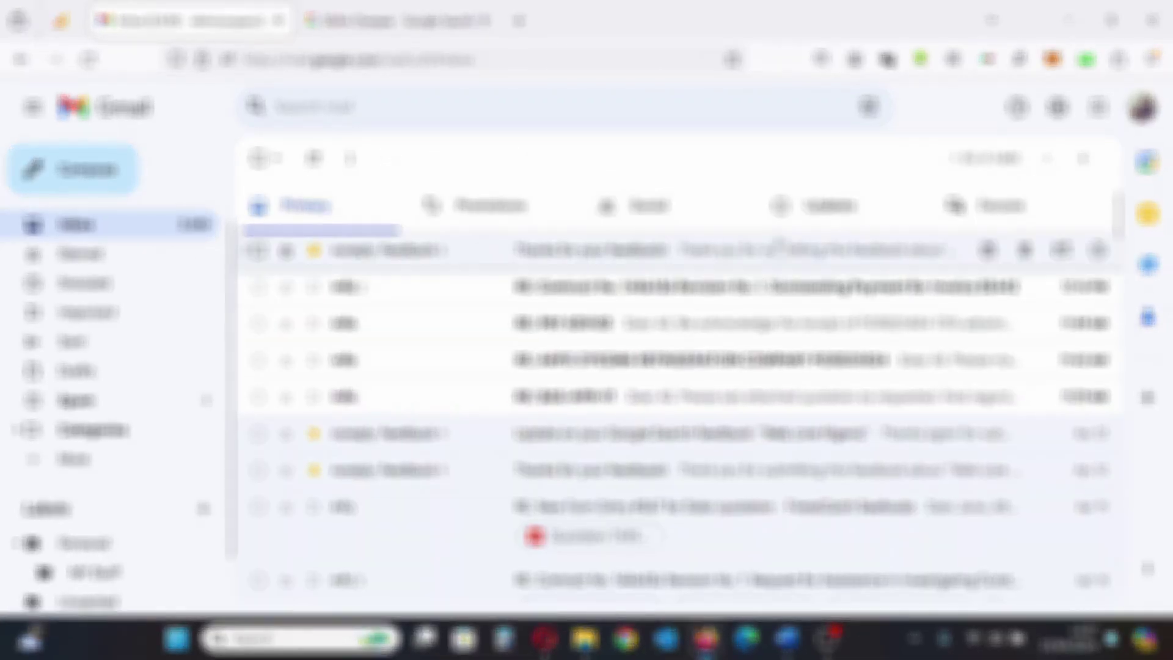
{"action": "left_click", "coordinate": [830, 205]}
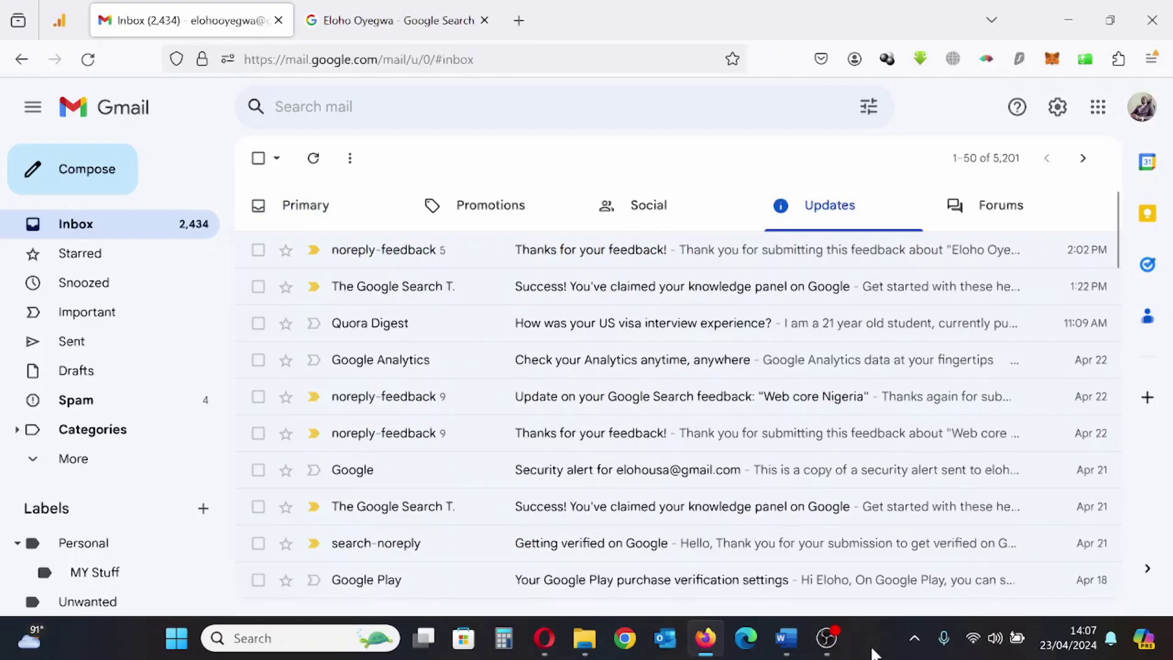
{"action": "left_click", "coordinate": [794, 651]}
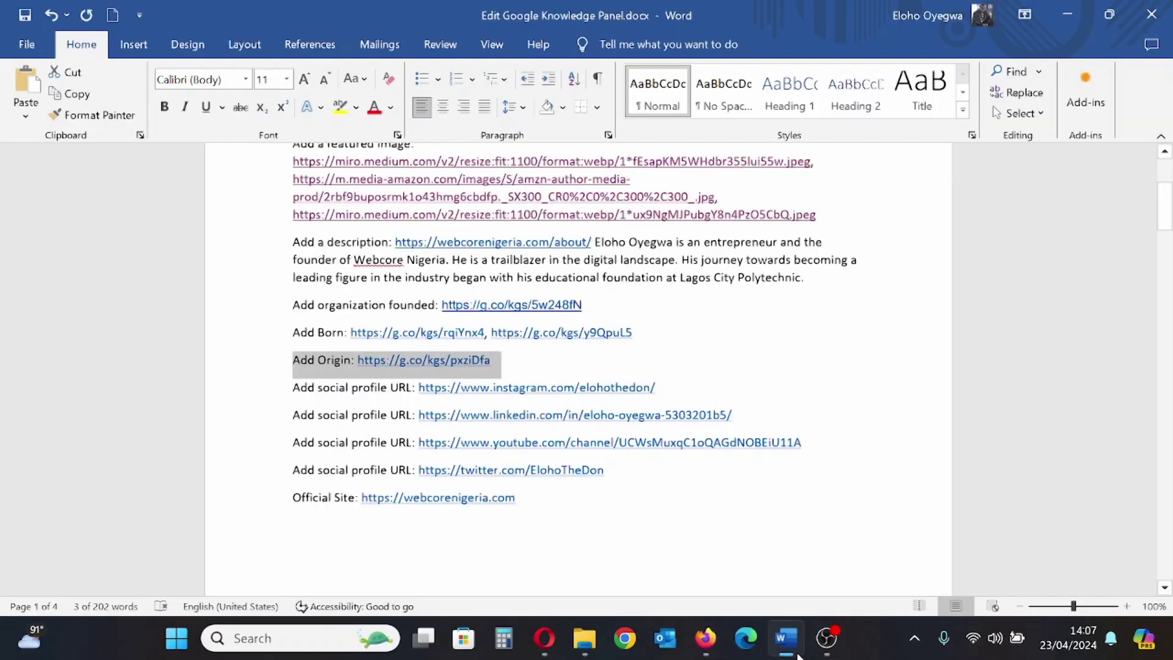
- Copy the Instagram profile line and discard the leftover Add Origin edit form by reloading
{"action": "left_click_drag", "start_coordinate": [659, 389], "coordinate": [294, 392]}
{"action": "key", "text": "ctrl+c"}
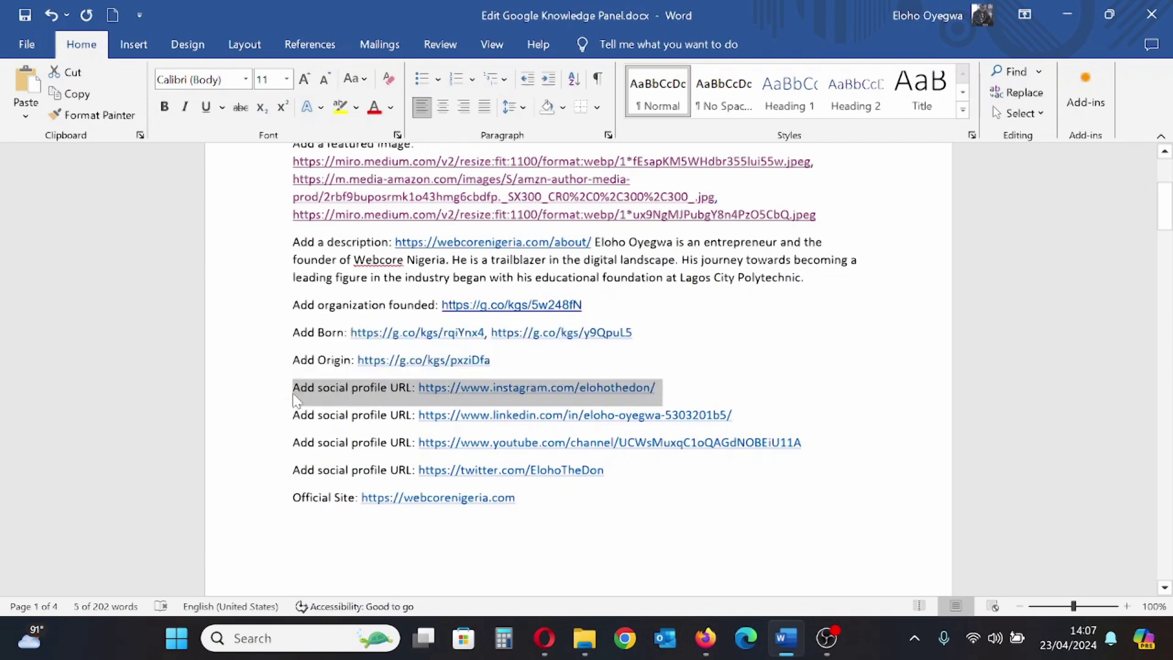
{"action": "left_click", "coordinate": [706, 637]}
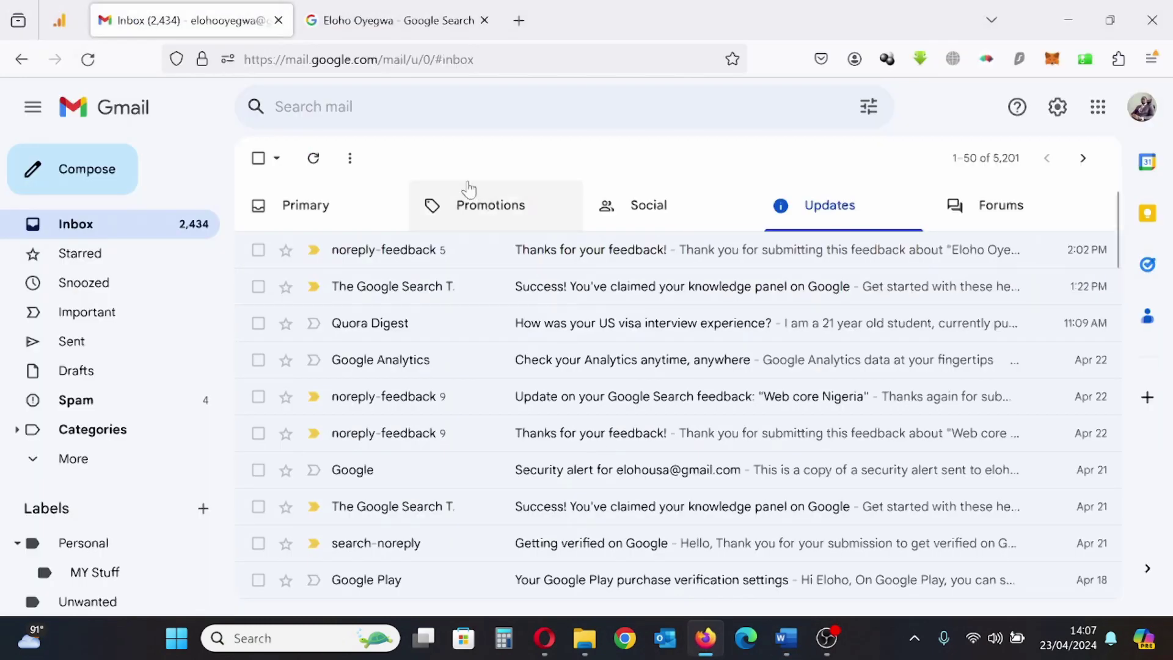
{"action": "left_click", "coordinate": [414, 20]}
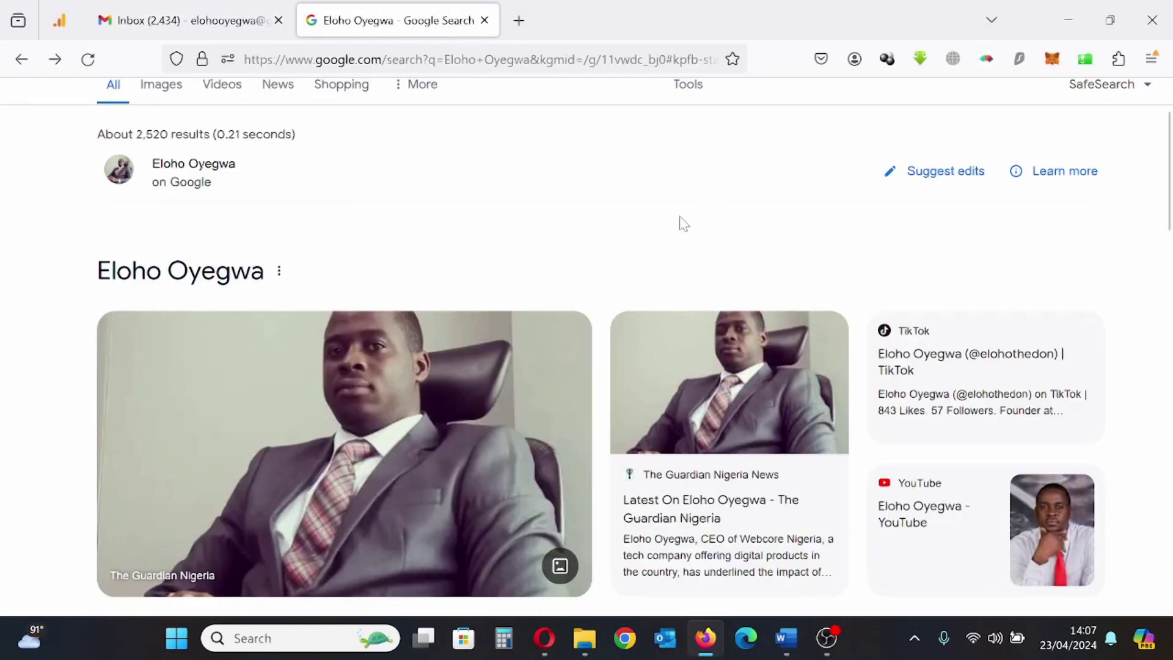
{"action": "left_click", "coordinate": [959, 177]}
{"action": "left_click", "coordinate": [196, 294]}
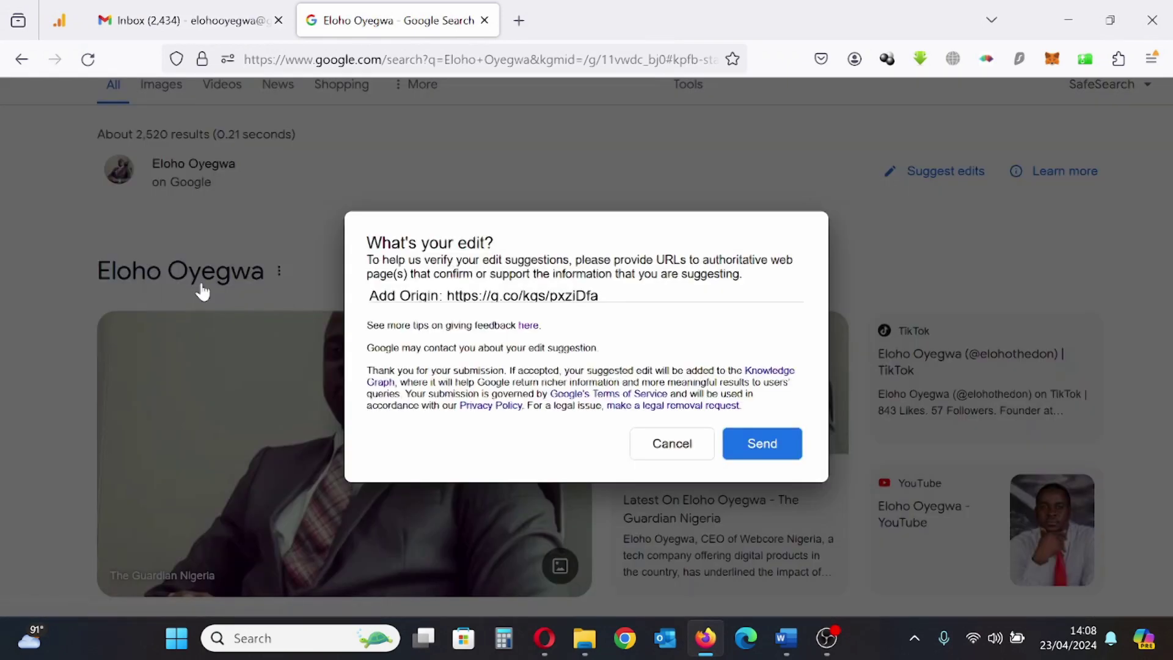
{"action": "left_click", "coordinate": [662, 443]}
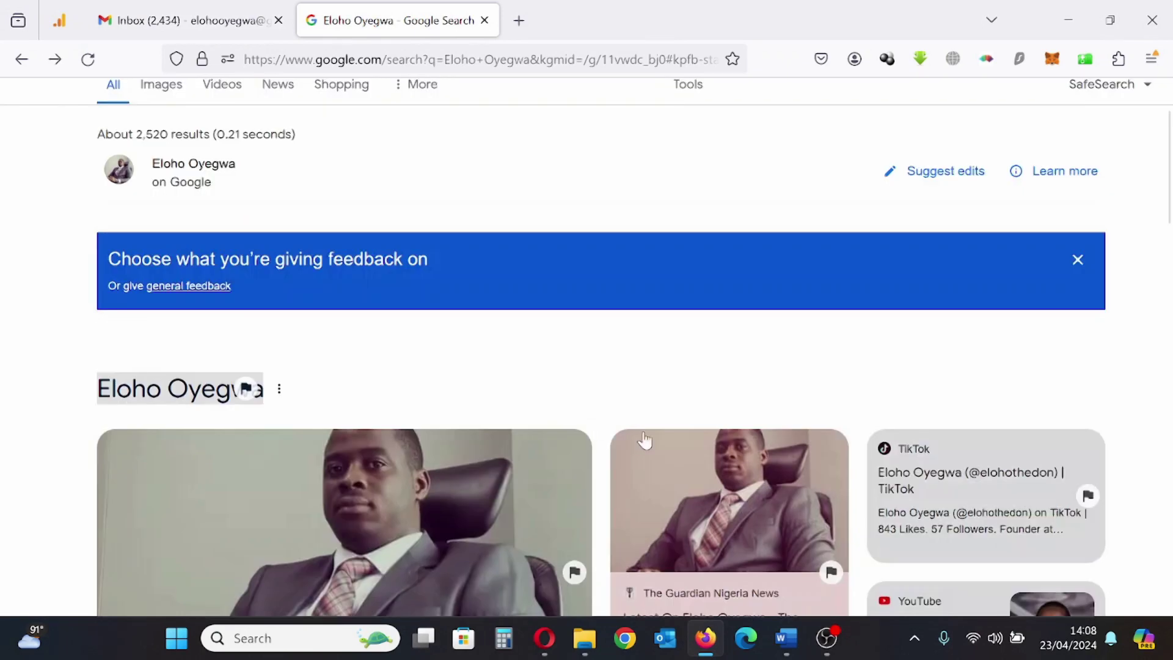
{"action": "left_click", "coordinate": [88, 58]}
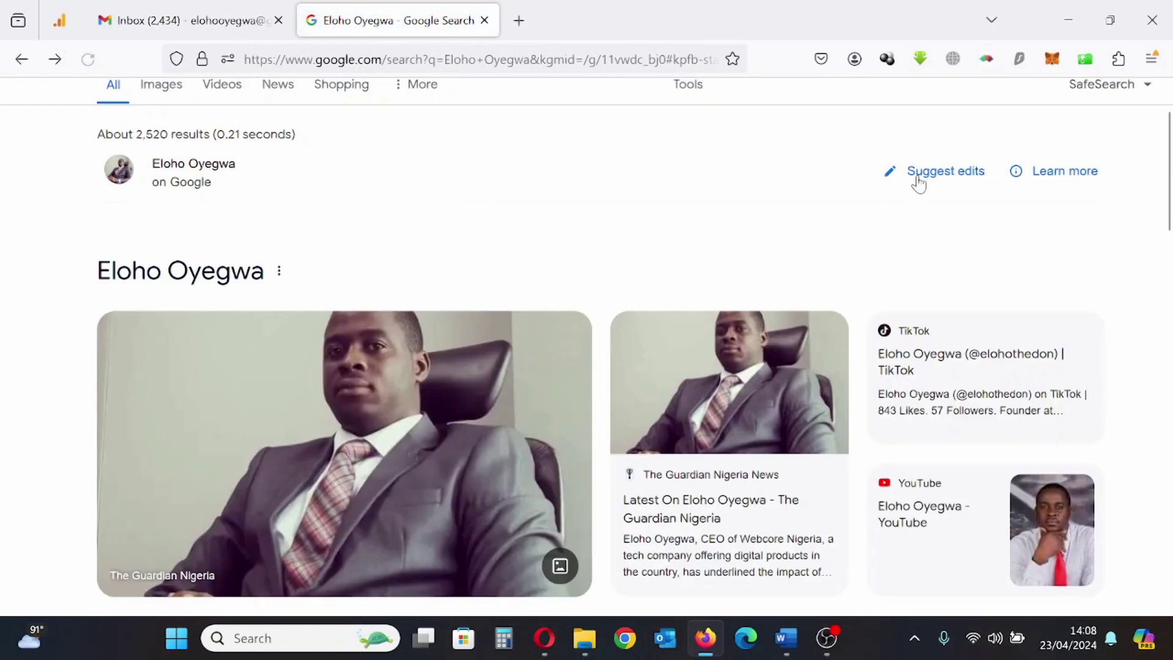
- Paste the Instagram social profile URL line into a fresh edit form and send it
{"action": "left_click", "coordinate": [918, 182]}
{"action": "left_click", "coordinate": [171, 287]}
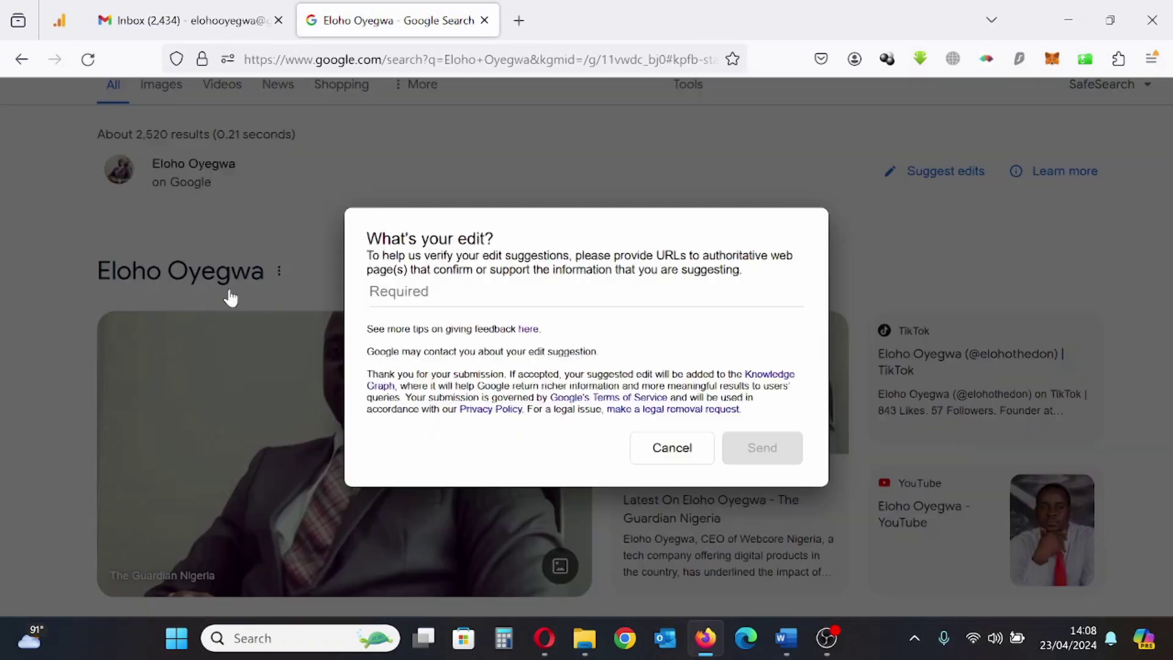
{"action": "key", "text": "ctrl+v"}
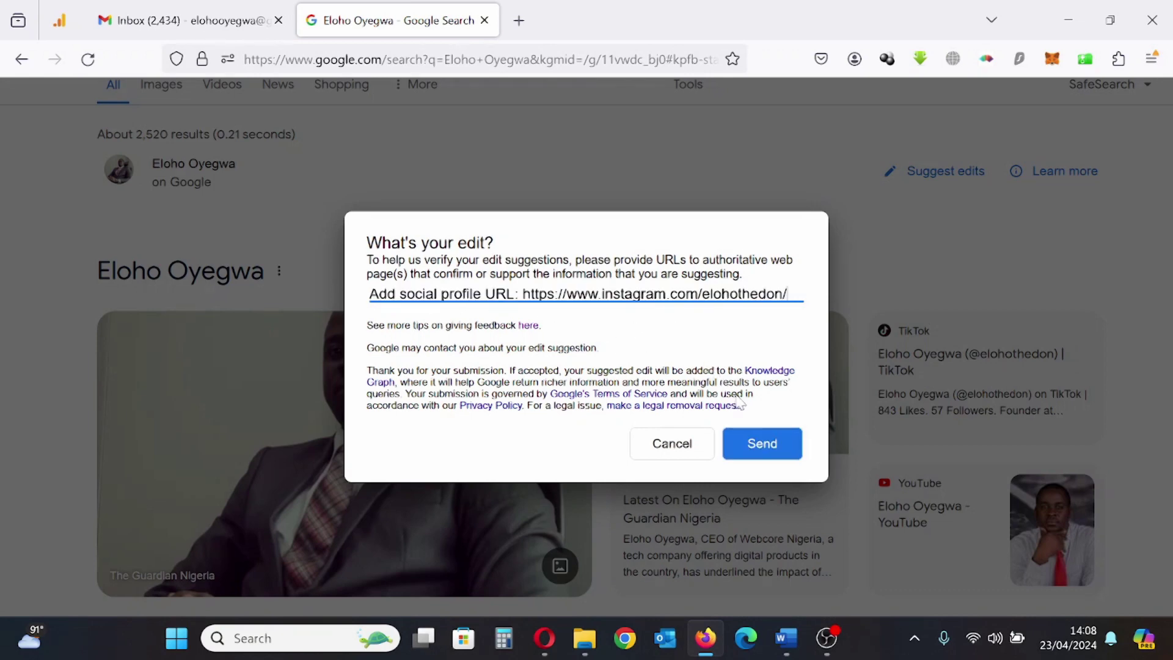
{"action": "left_click", "coordinate": [760, 448]}
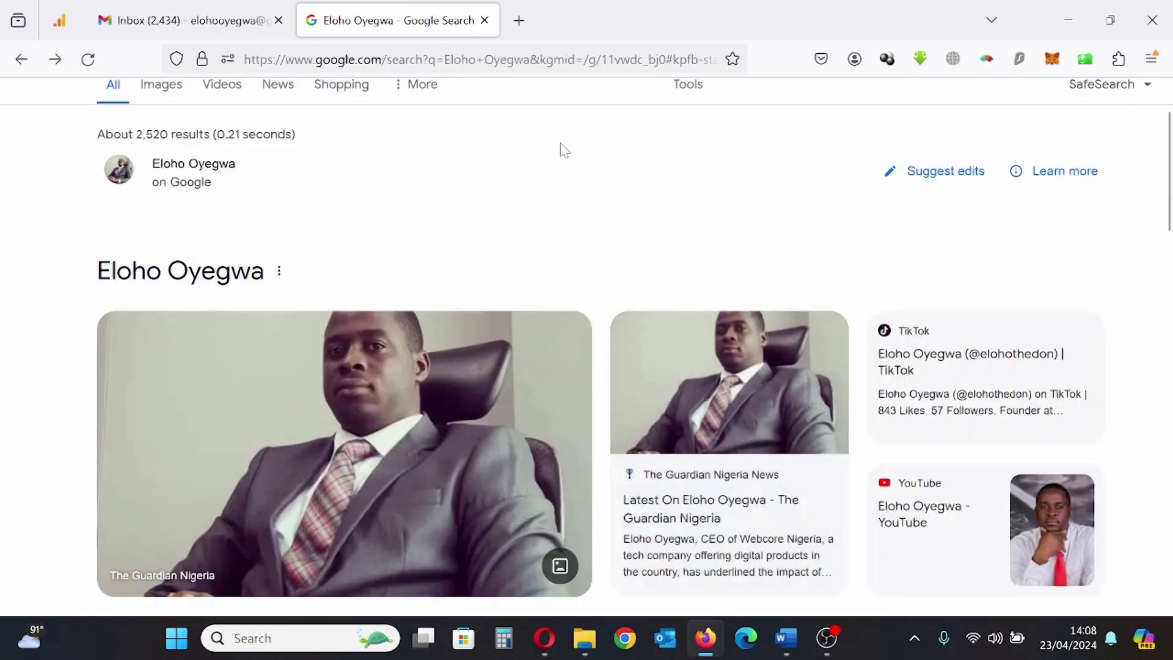
{"action": "left_click", "coordinate": [202, 20]}
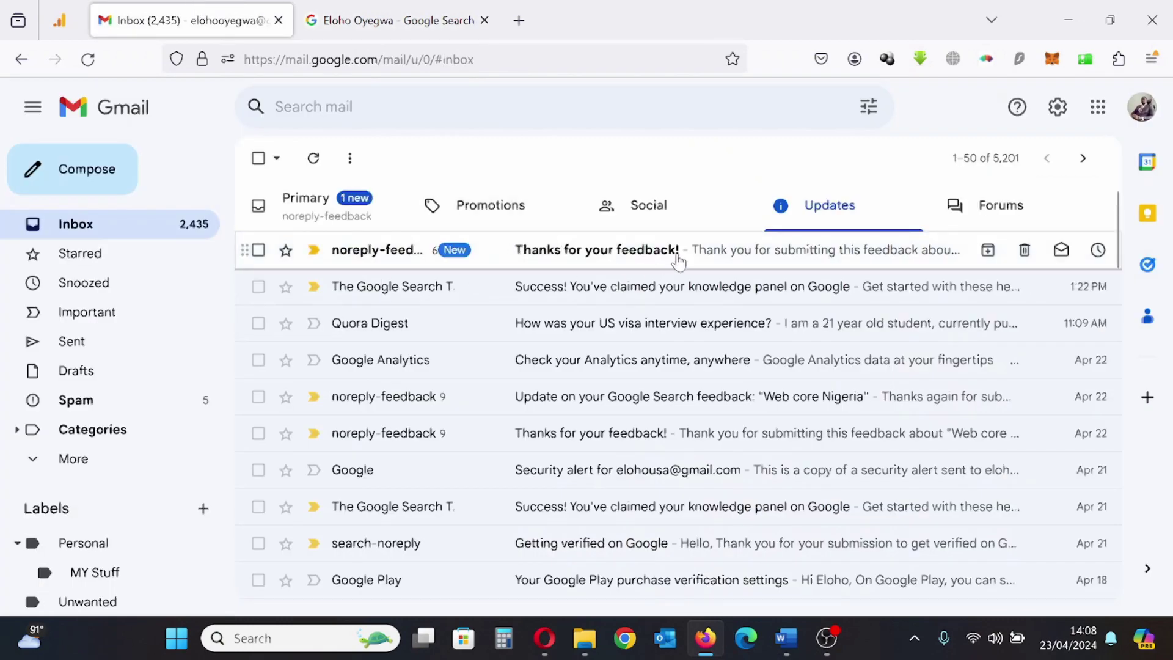
- Open the Instagram feedback confirmation and follow its link to the verified Instagram profile
{"action": "left_click", "coordinate": [814, 260]}
{"action": "scroll", "coordinate": [428, 415], "scroll_direction": "down", "scroll_amount": 2}
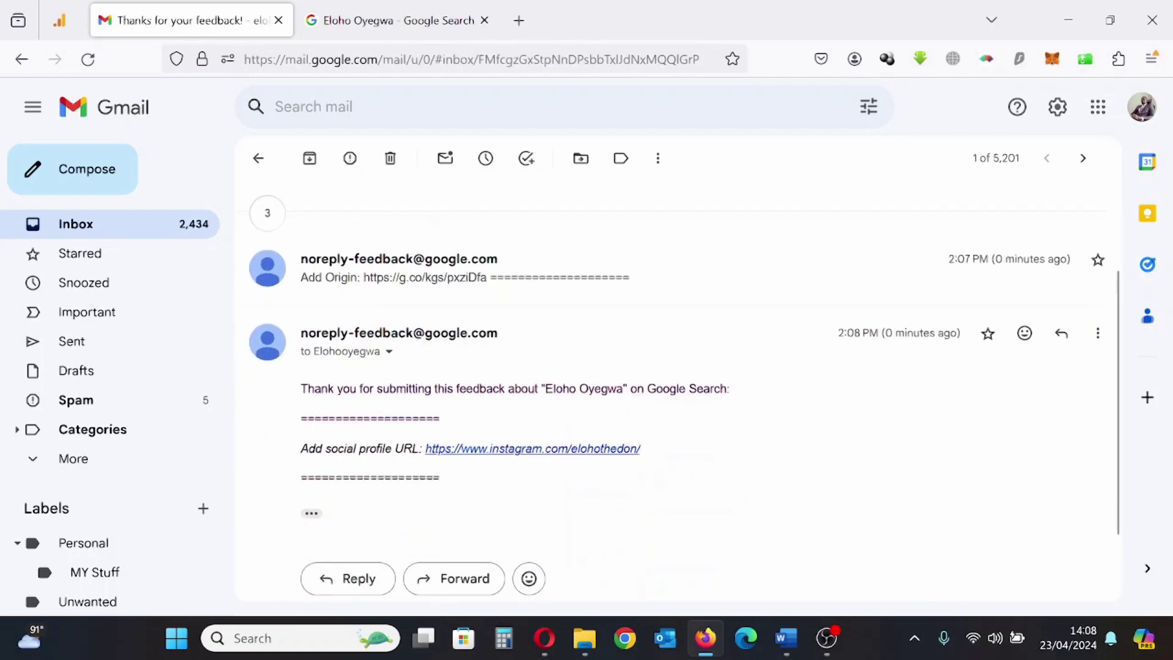
{"action": "left_click", "coordinate": [480, 450]}
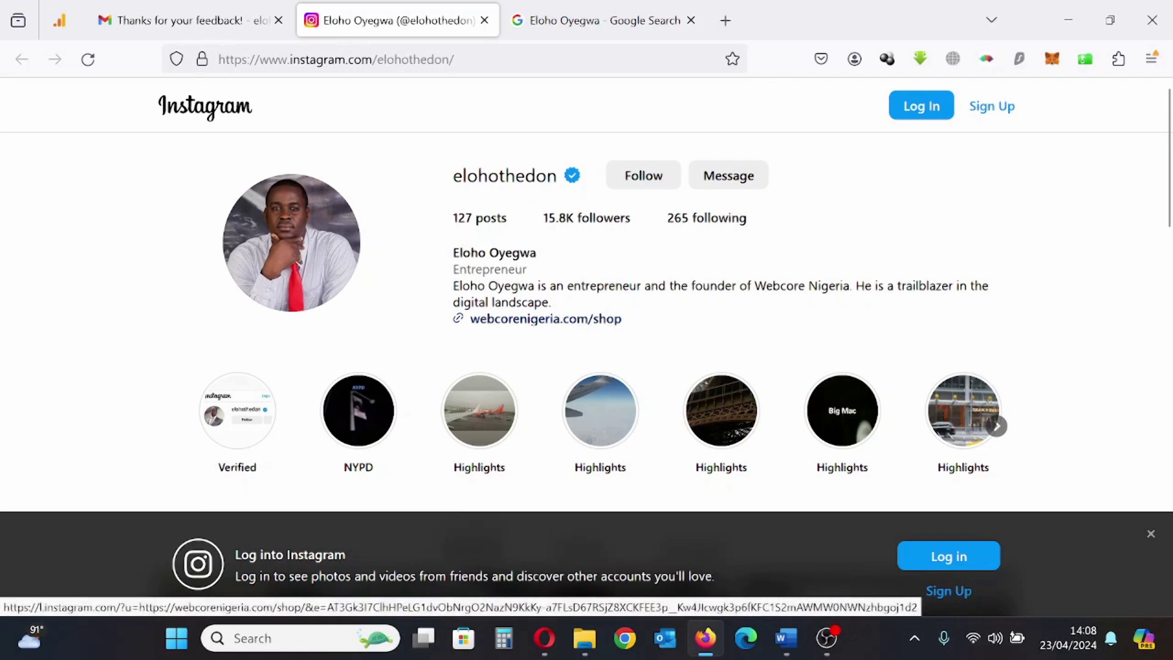
- Close the Instagram login banner and return to the Word notes of panel edits
{"action": "left_click", "coordinate": [1149, 536]}
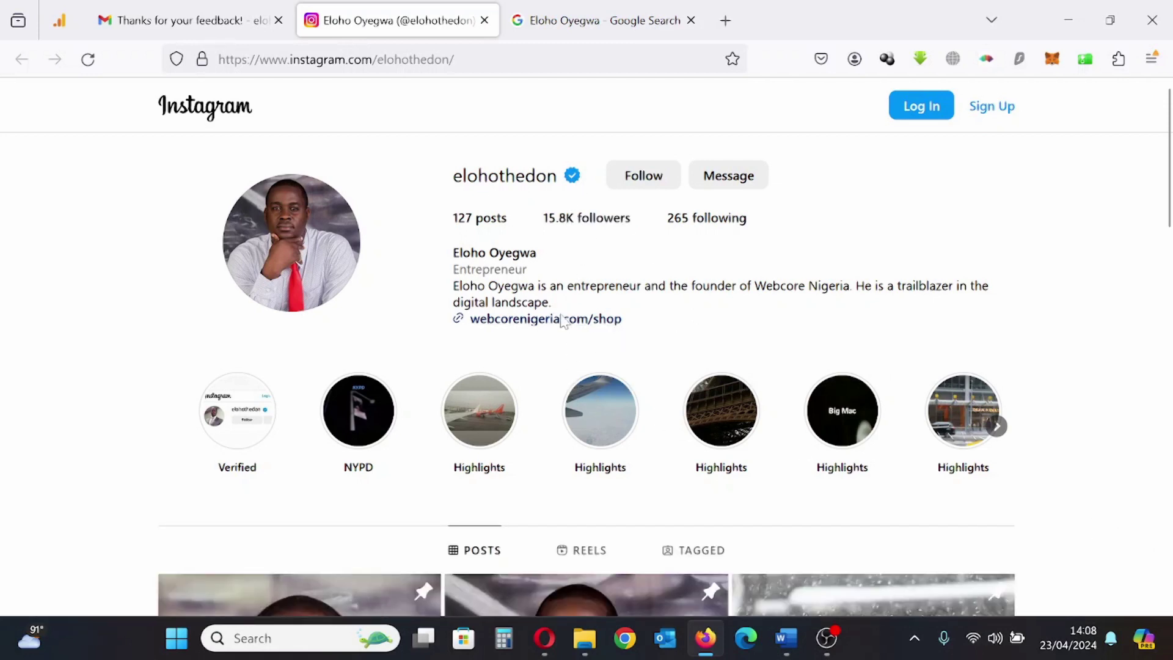
{"action": "key", "text": "alt+Tab"}
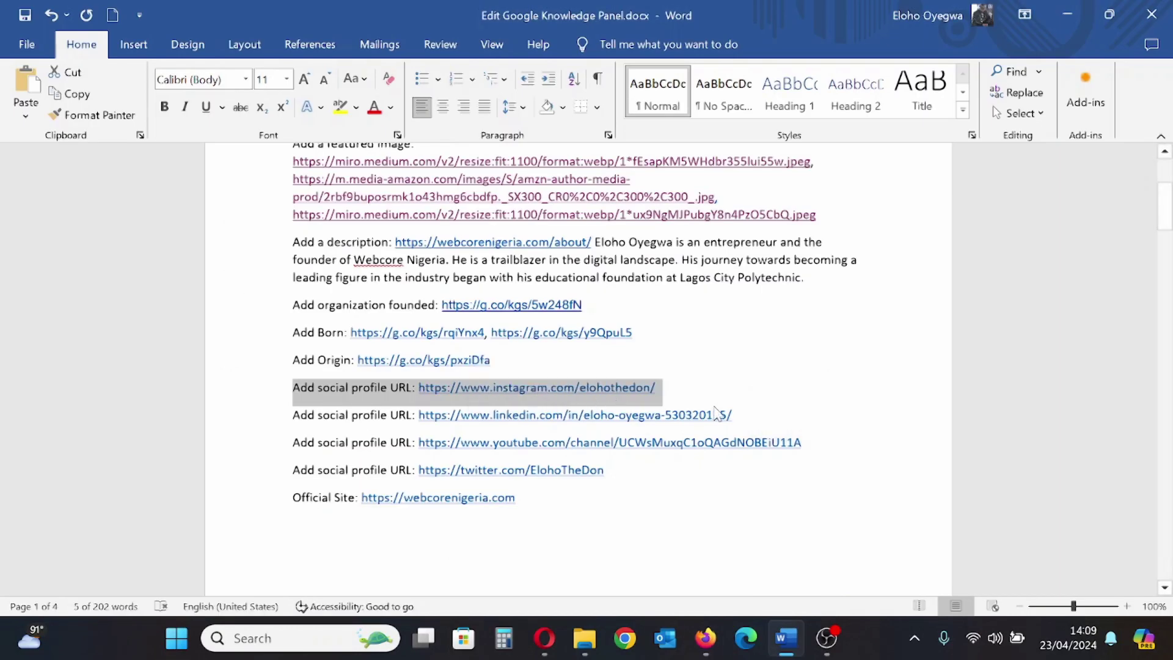
- Copy the LinkedIn social profile line from Word and send it as a knowledge panel edit suggestion
{"action": "left_click_drag", "start_coordinate": [738, 414], "coordinate": [293, 415]}
{"action": "key", "text": "ctrl+c"}
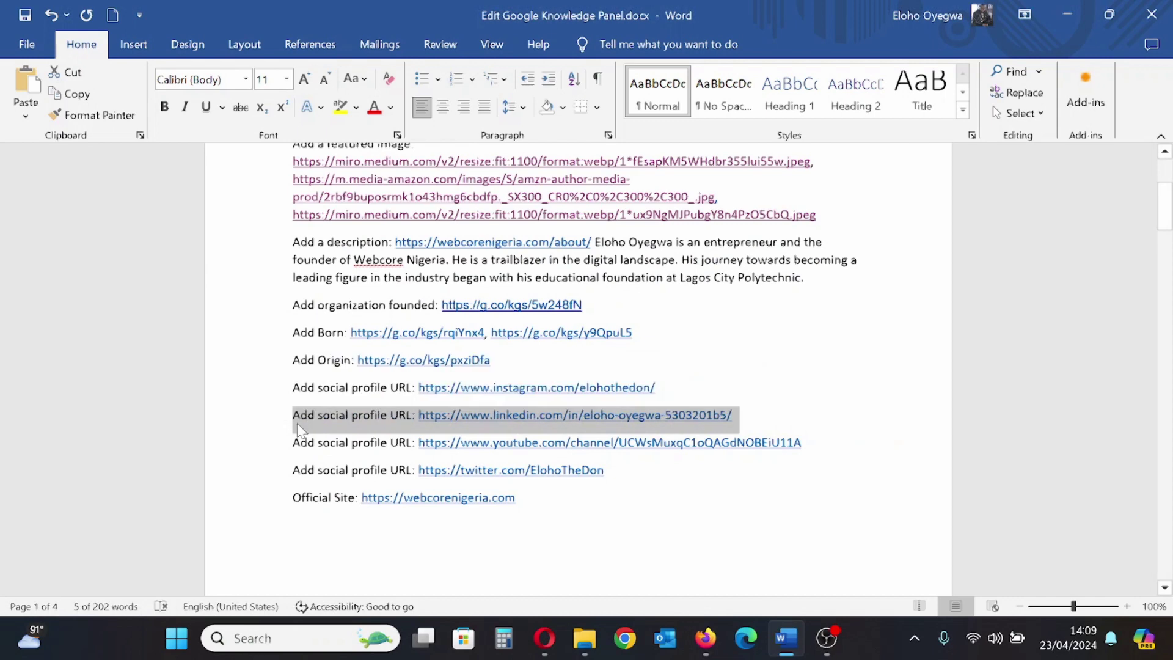
{"action": "left_click", "coordinate": [706, 638]}
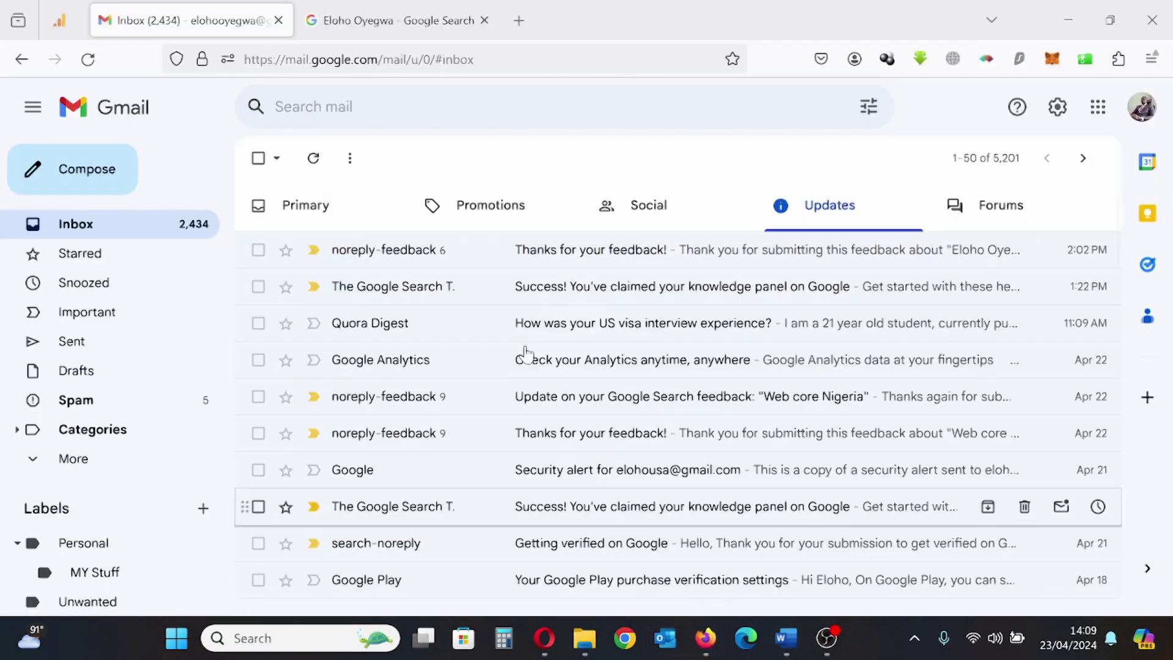
{"action": "left_click", "coordinate": [400, 18]}
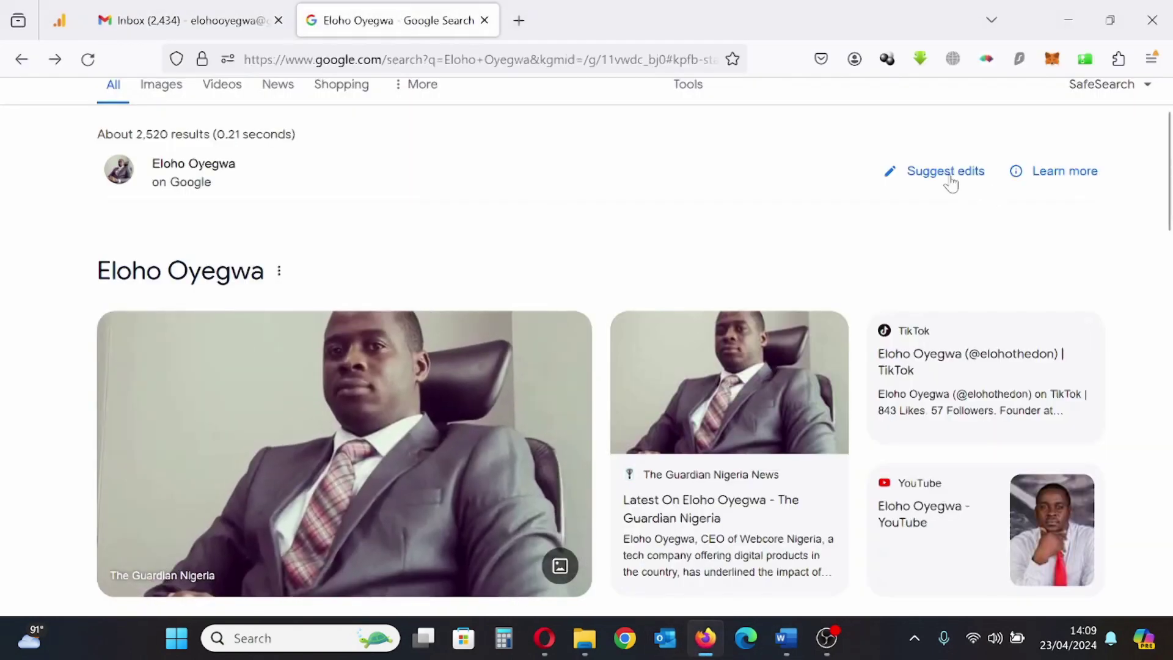
{"action": "left_click", "coordinate": [948, 176]}
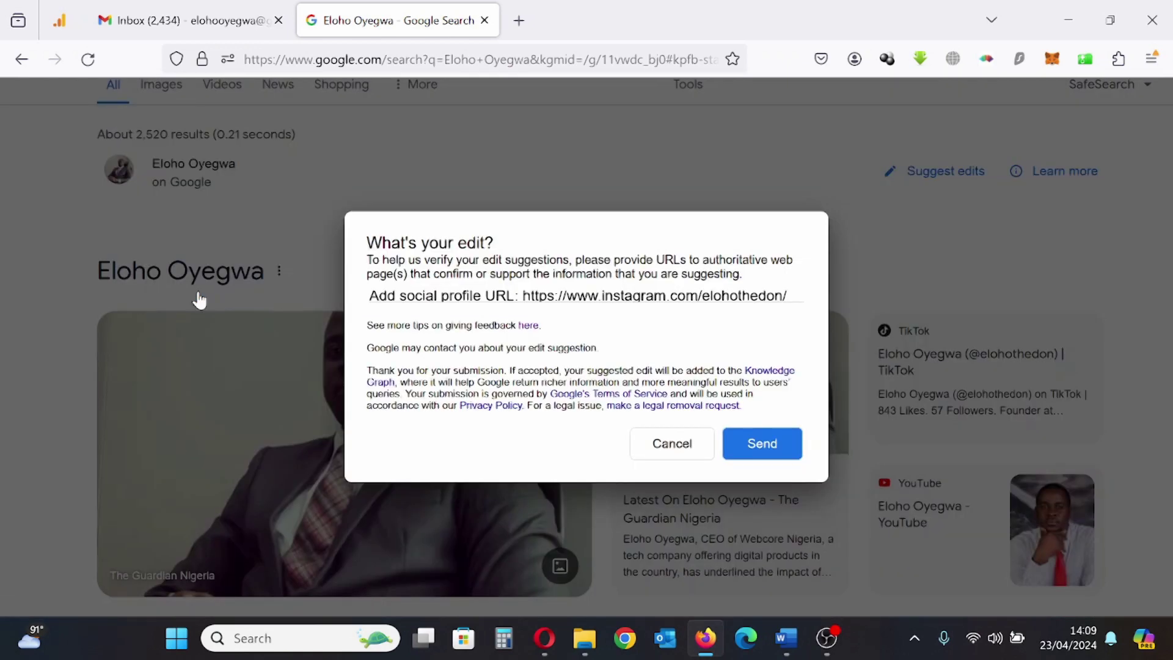
{"action": "left_click", "coordinate": [670, 449]}
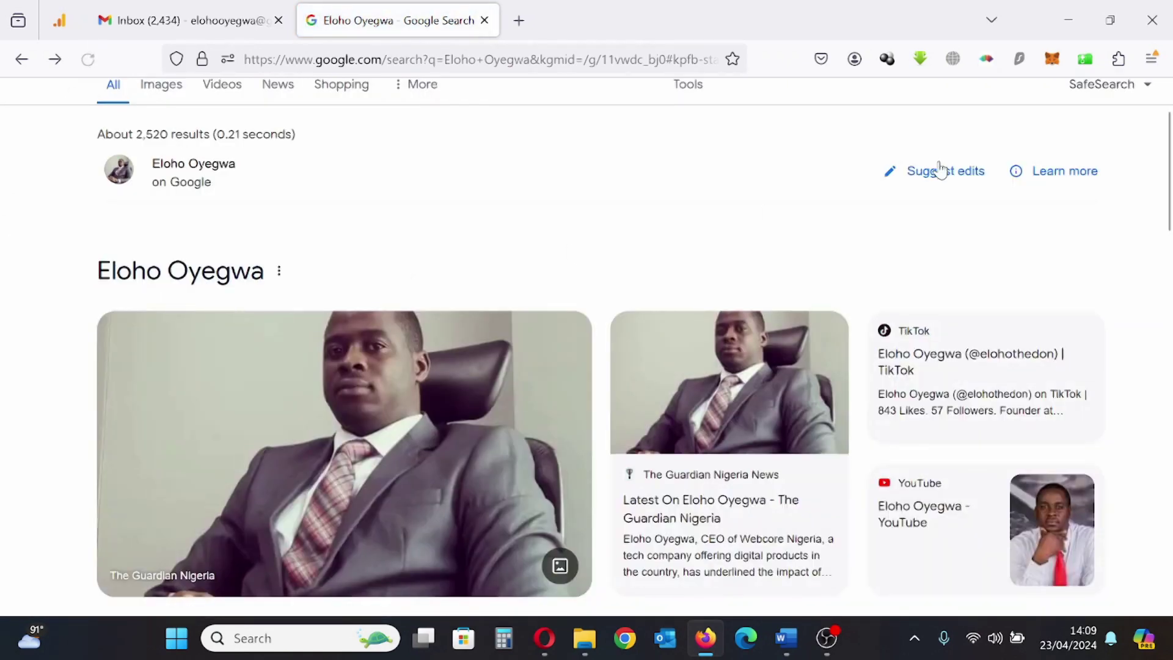
{"action": "left_click", "coordinate": [941, 176]}
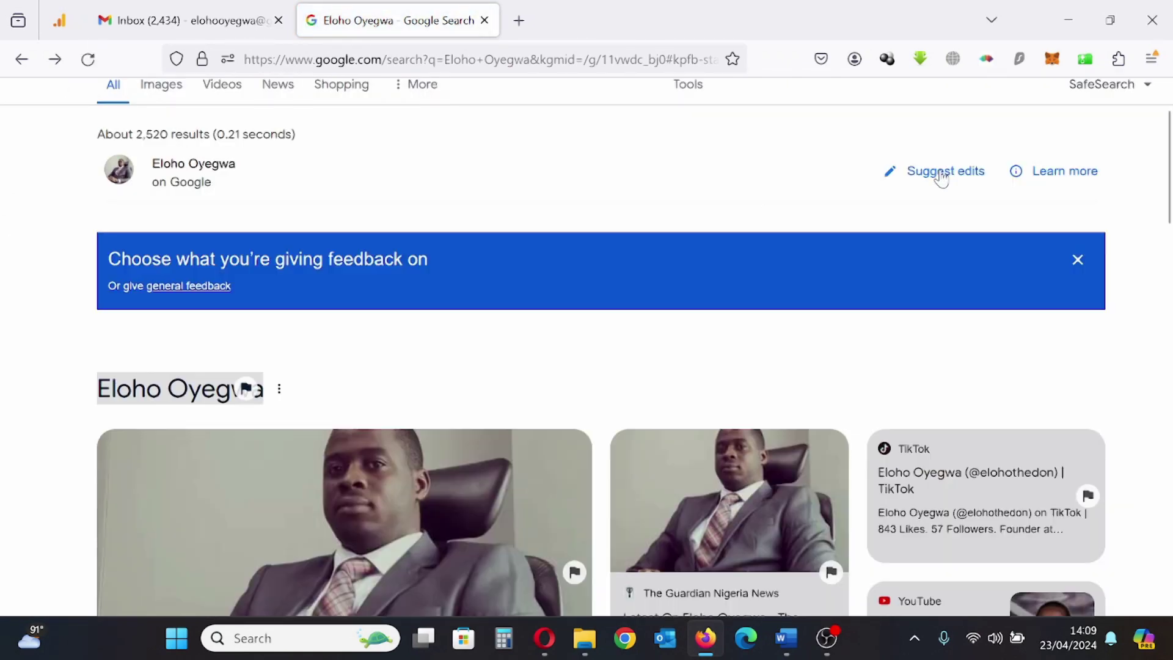
{"action": "left_click", "coordinate": [224, 289]}
{"action": "key", "text": "ctrl+v"}
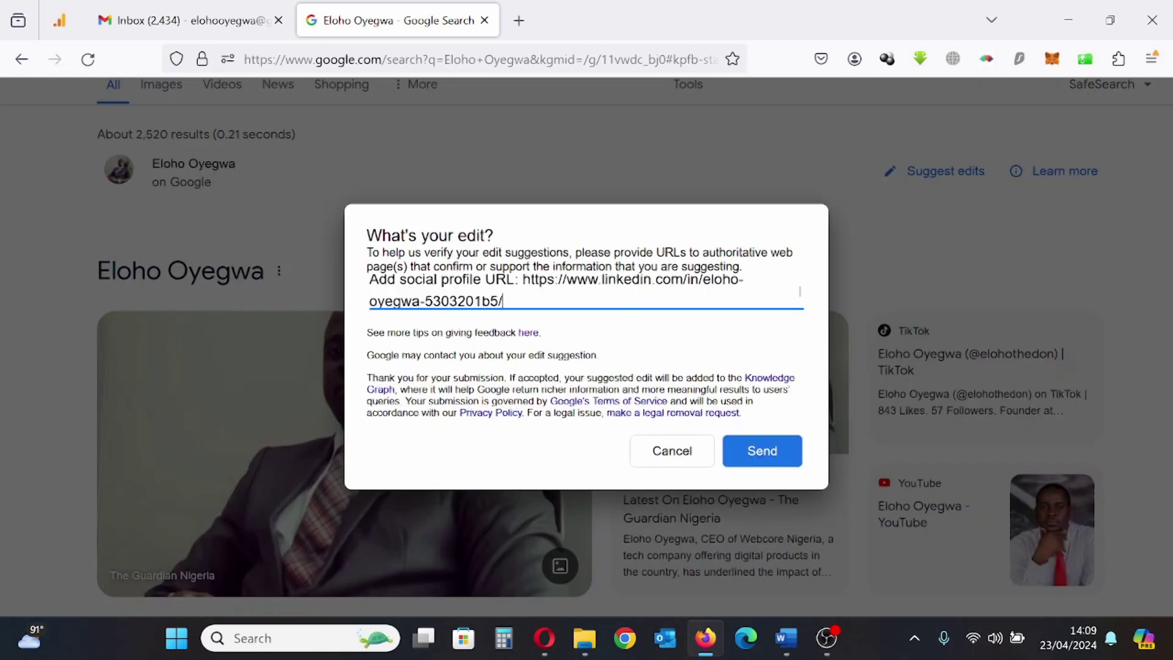
{"action": "left_click", "coordinate": [768, 458]}
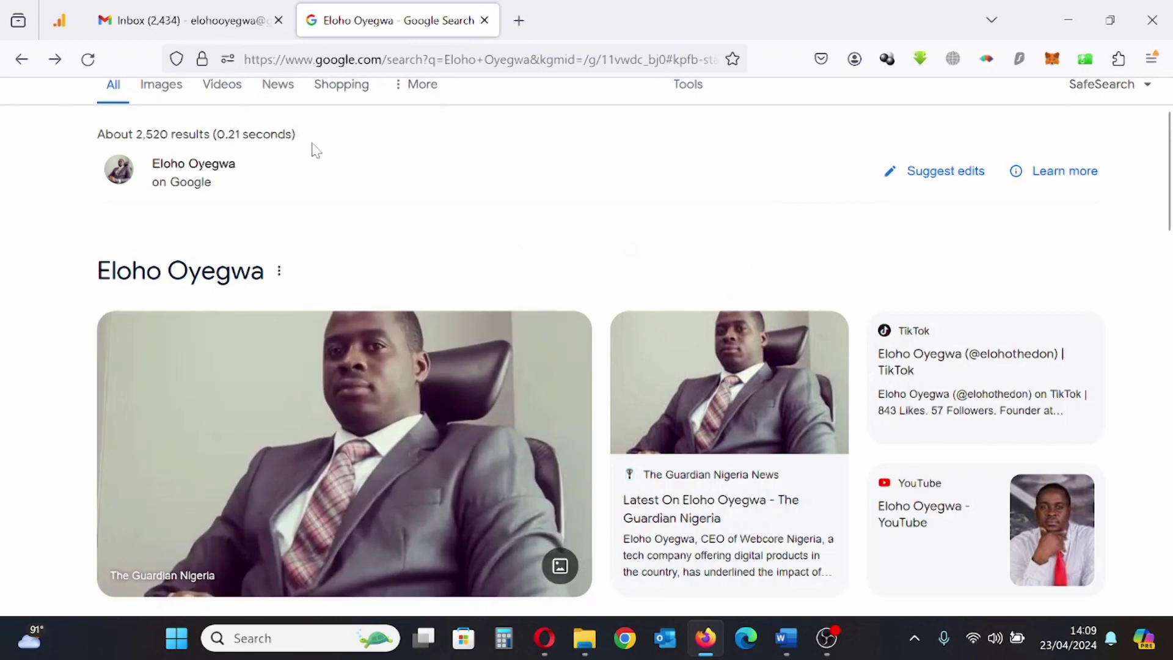
- Glance at the Gmail inbox, return to the search results, then bring up the Word edit list
{"action": "left_click", "coordinate": [211, 18]}
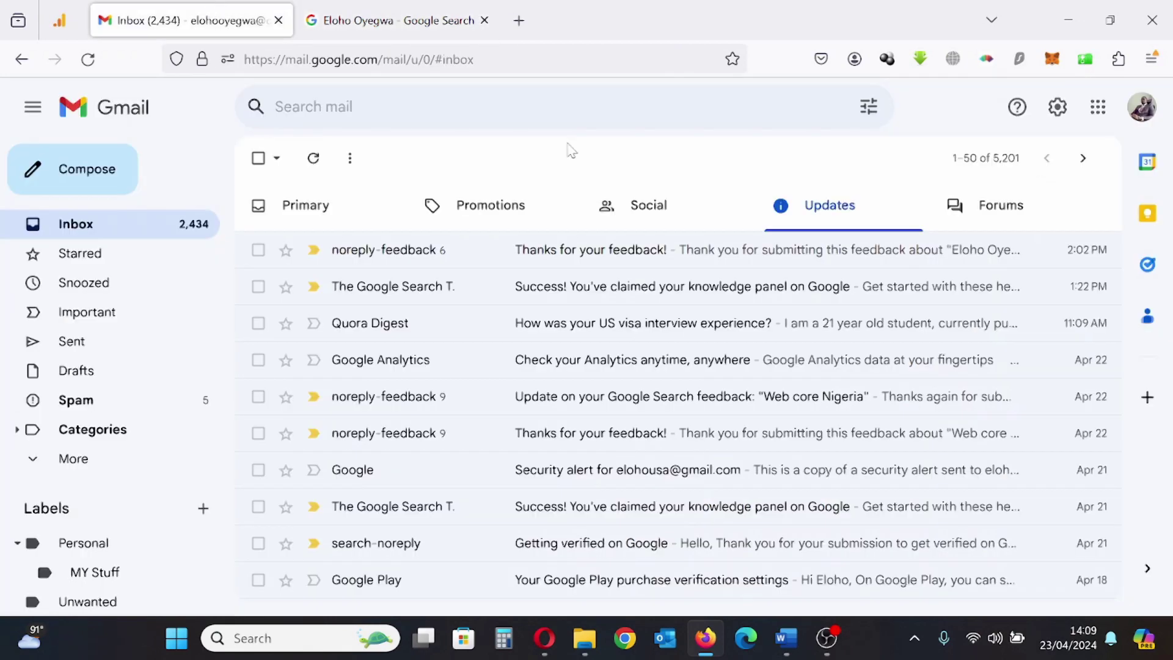
{"action": "left_click", "coordinate": [420, 13]}
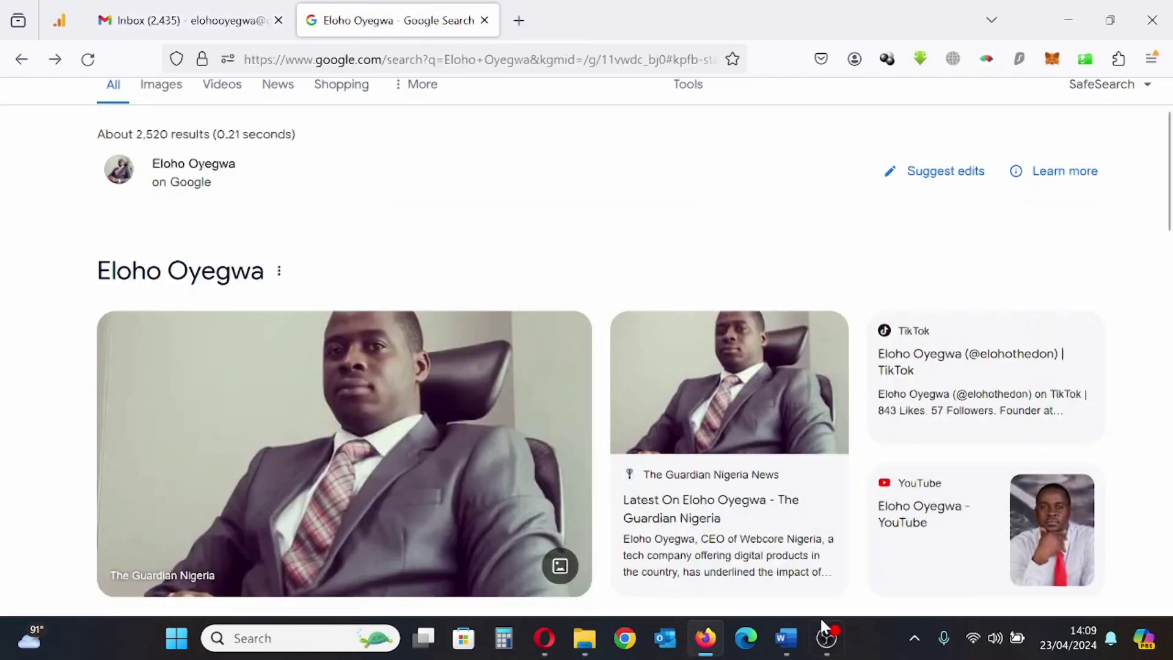
{"action": "left_click", "coordinate": [787, 639]}
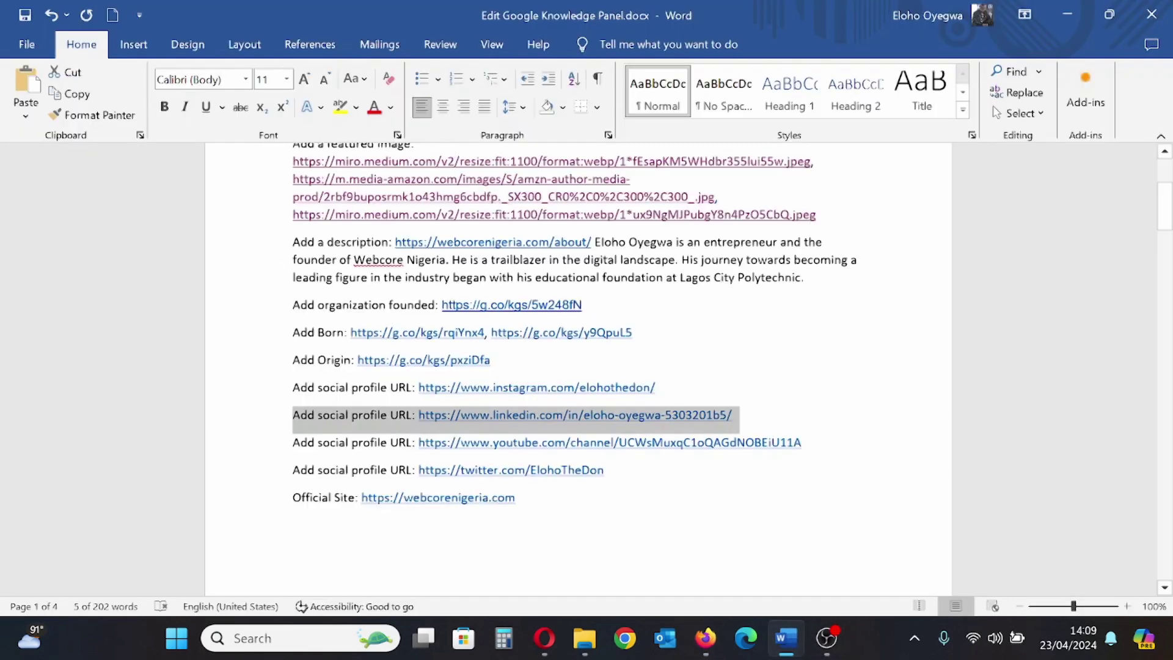
- Copy the YouTube line from Word, paste it into the general feedback form, and send it
{"action": "left_click_drag", "start_coordinate": [804, 443], "coordinate": [296, 453]}
{"action": "key", "text": "ctrl+c"}
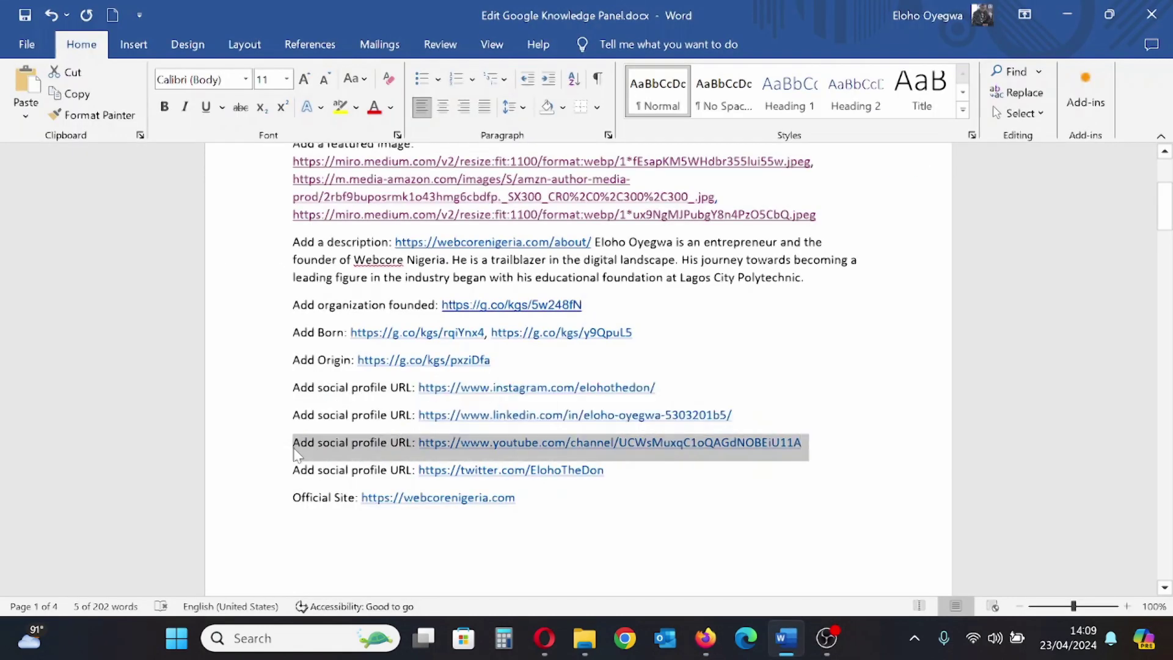
{"action": "left_click", "coordinate": [706, 638]}
{"action": "left_click", "coordinate": [928, 173]}
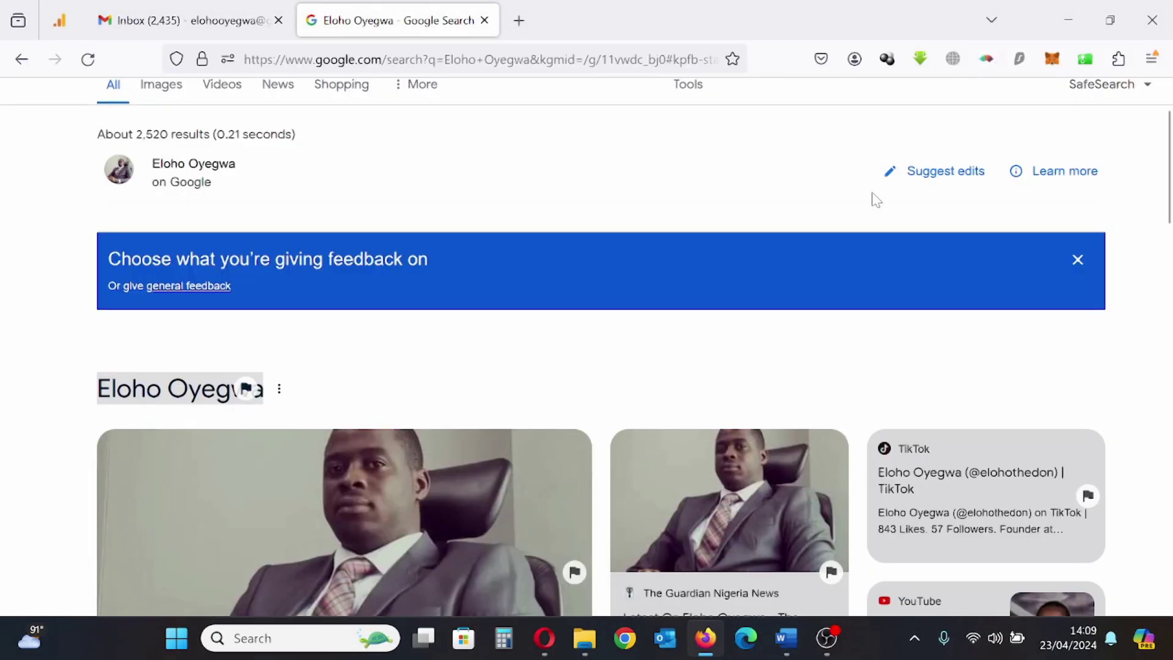
{"action": "left_click", "coordinate": [211, 286]}
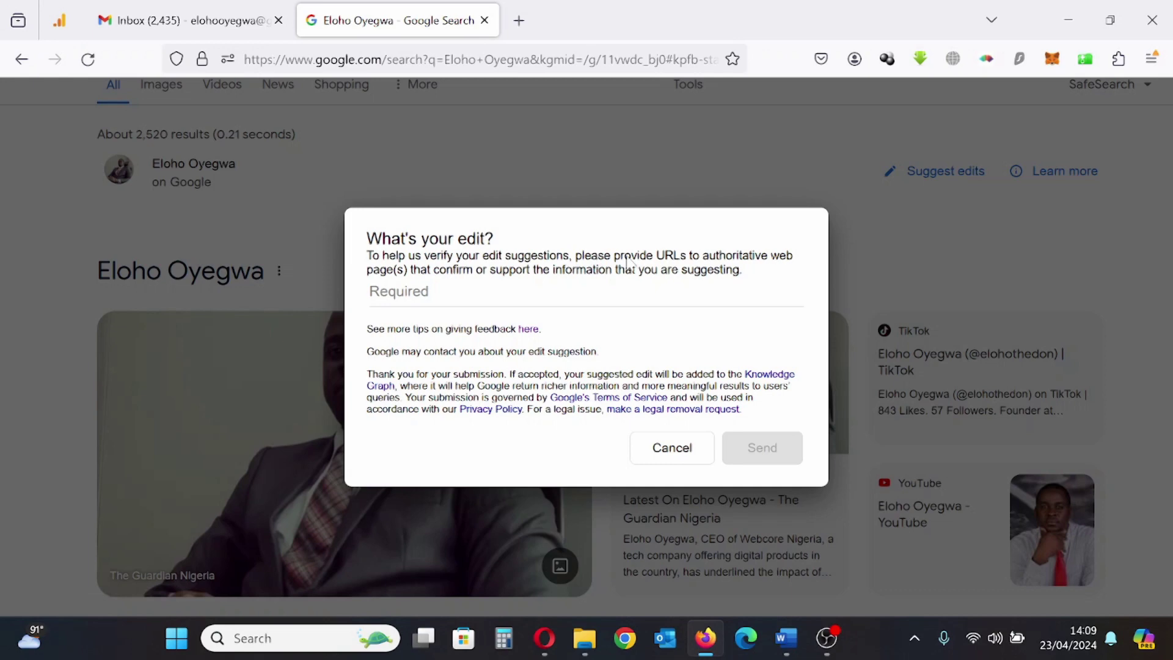
{"action": "left_click", "coordinate": [428, 291]}
{"action": "key", "text": "ctrl+v"}
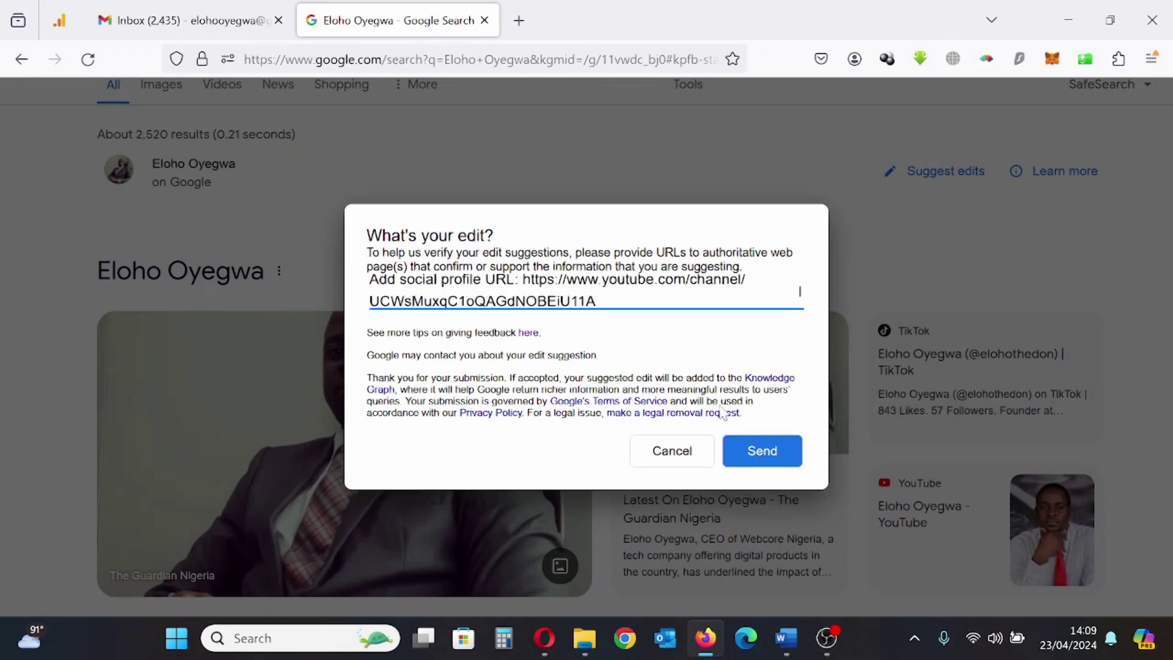
{"action": "left_click", "coordinate": [761, 450]}
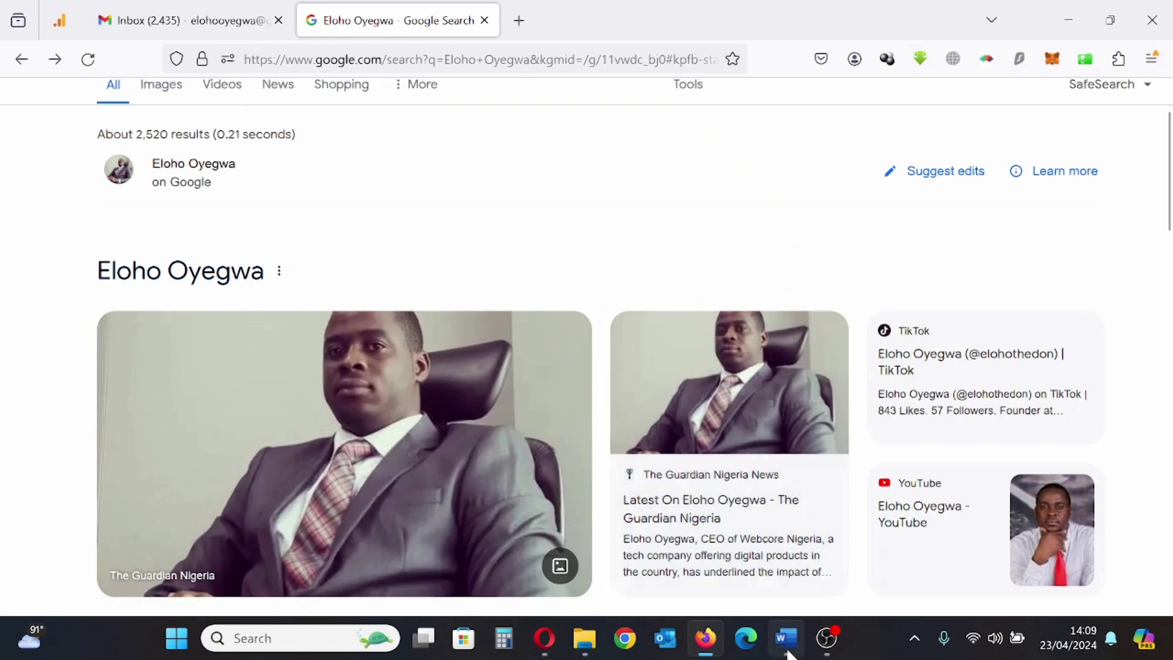
{"action": "left_click", "coordinate": [177, 14]}
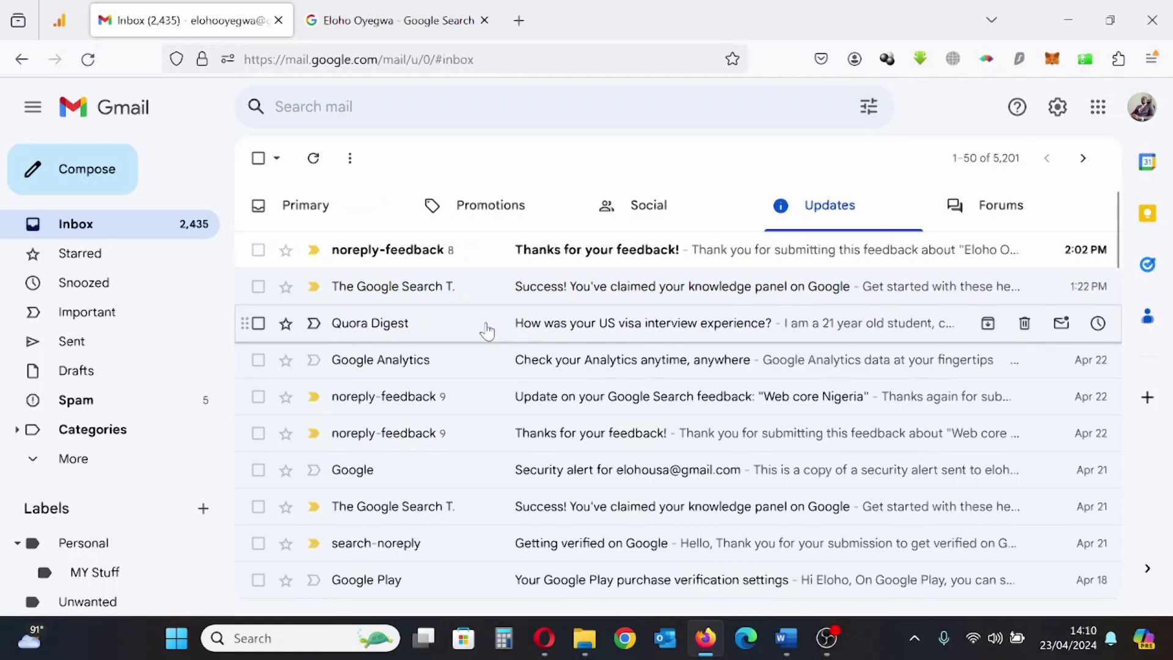
- Open the 'Thanks for your feedback!' conversation from the Updates inbox
{"action": "left_click", "coordinate": [747, 251]}
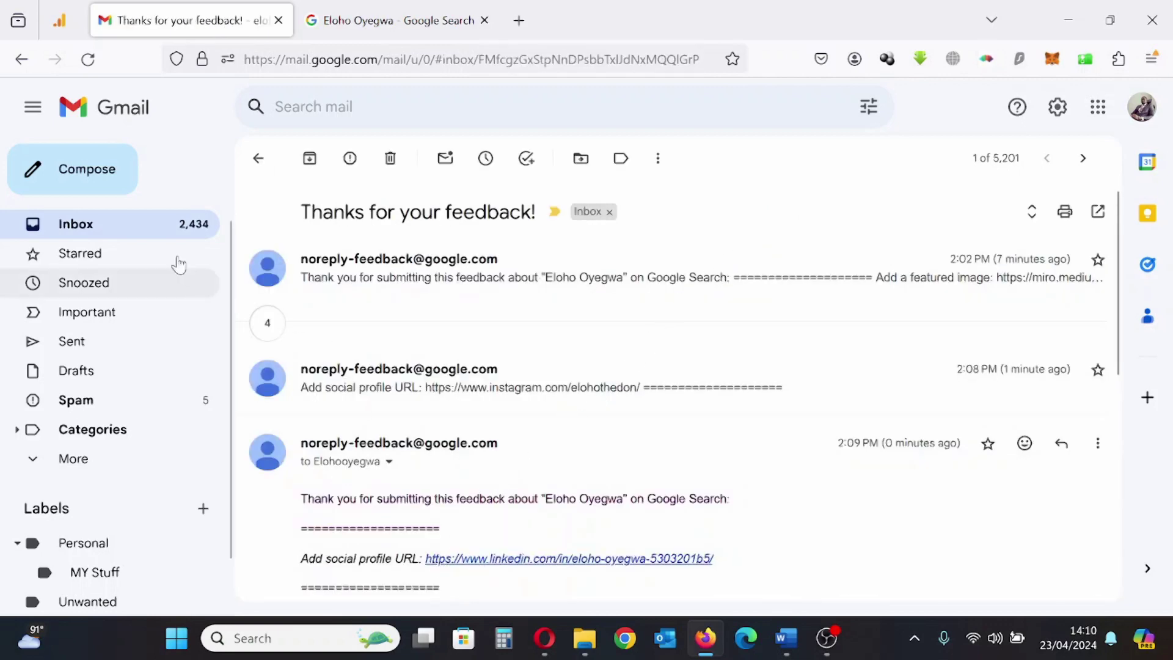
{"action": "left_click", "coordinate": [166, 235]}
{"action": "left_click", "coordinate": [816, 211]}
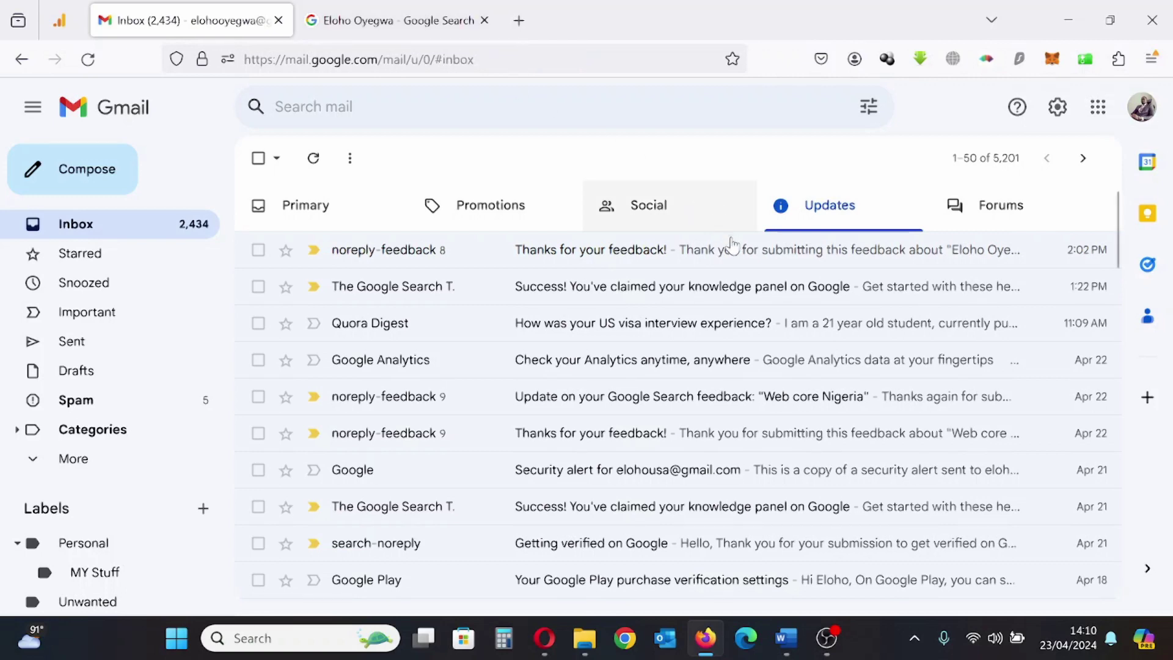
{"action": "left_click", "coordinate": [751, 260]}
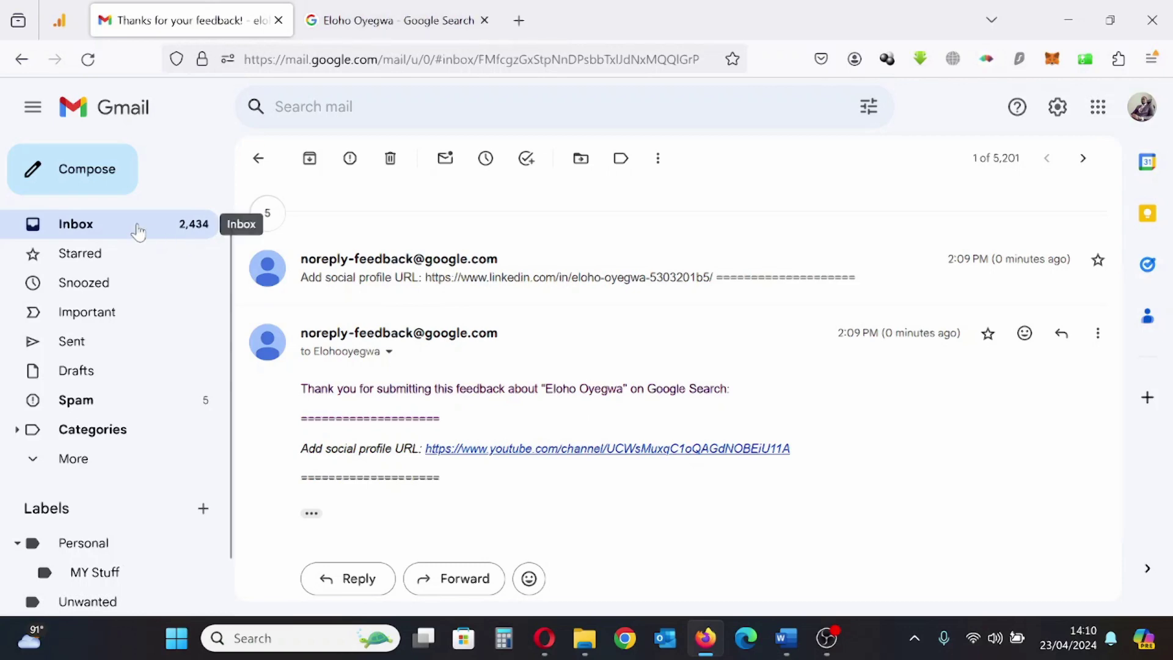
- Scroll the feedback thread to the newest message quoting the YouTube URL, then return to Updates
{"action": "left_click", "coordinate": [403, 21]}
{"action": "left_click", "coordinate": [220, 18]}
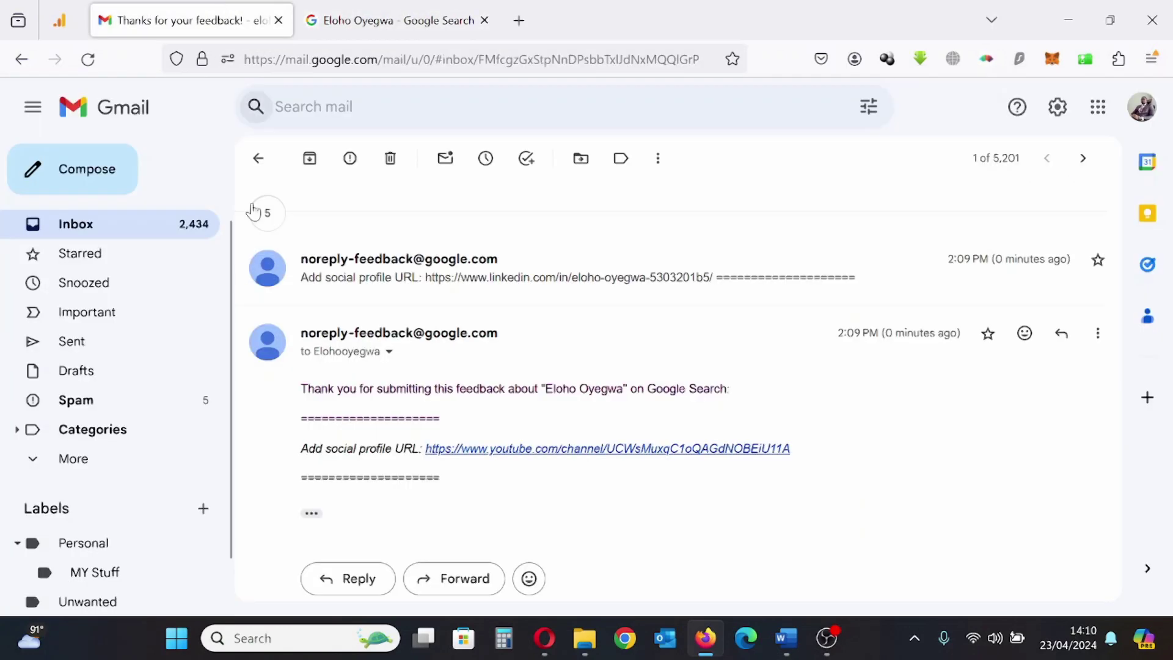
{"action": "left_click", "coordinate": [160, 230]}
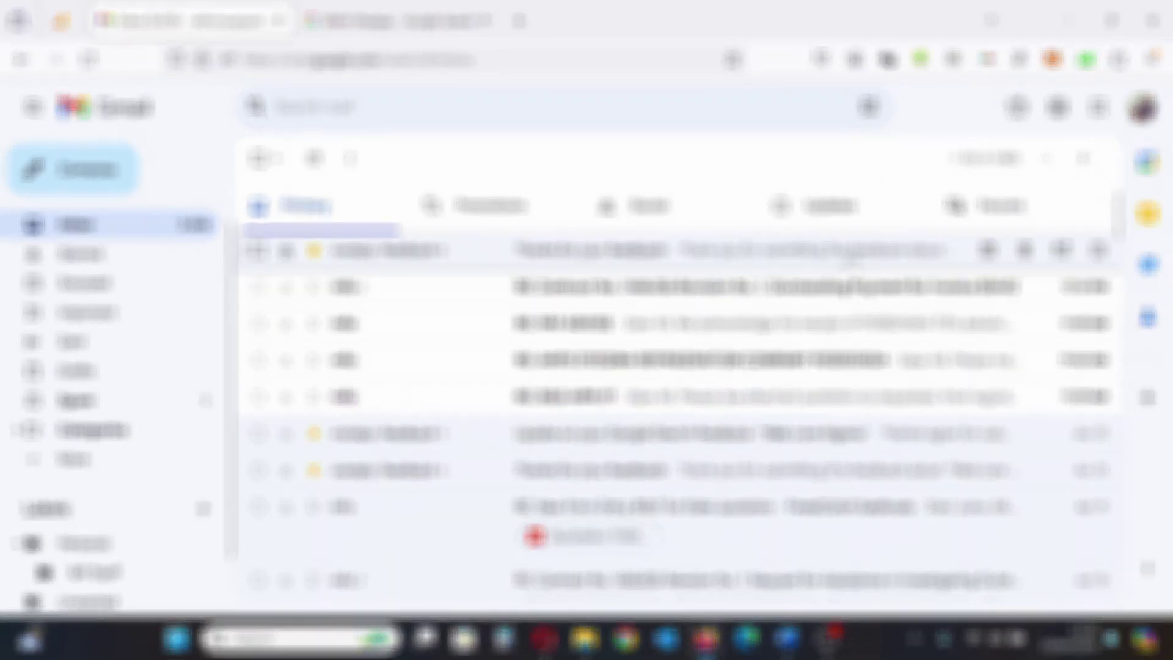
{"action": "left_click", "coordinate": [715, 251]}
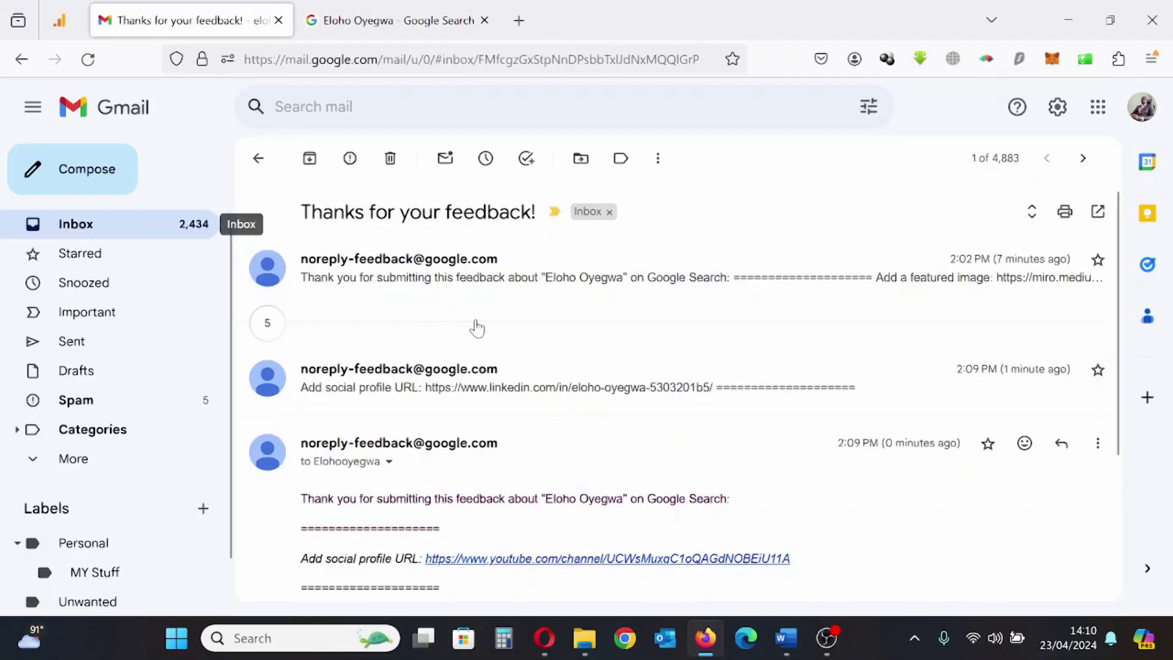
{"action": "scroll", "coordinate": [493, 331], "scroll_direction": "down", "scroll_amount": 3}
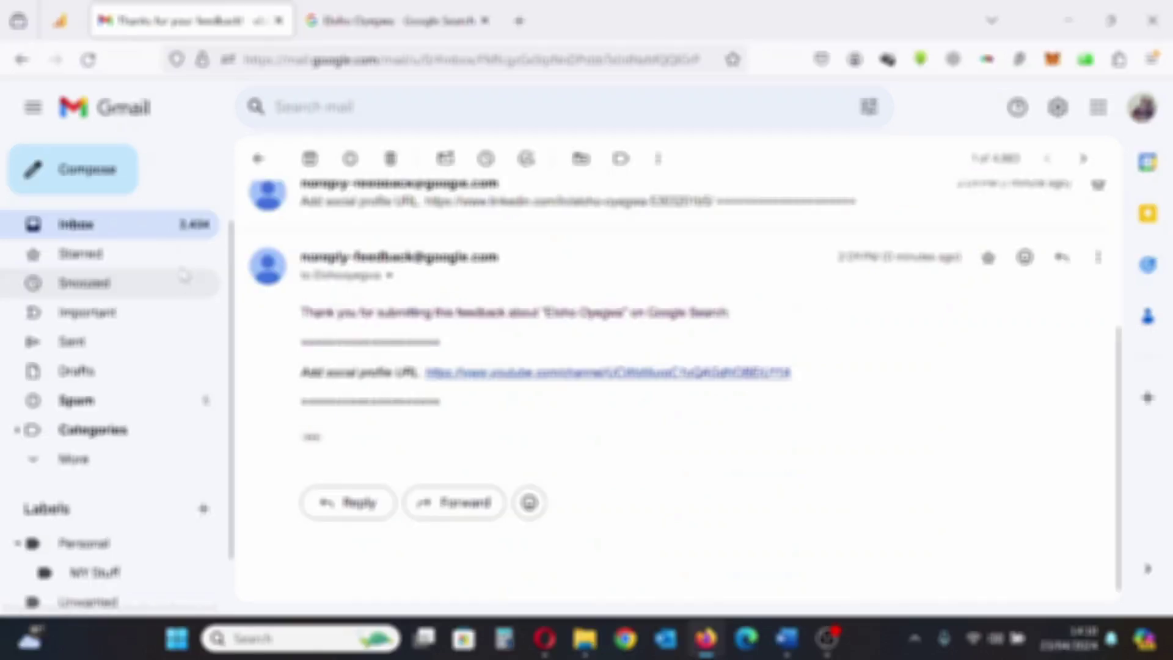
{"action": "left_click", "coordinate": [133, 237]}
{"action": "left_click", "coordinate": [819, 205]}
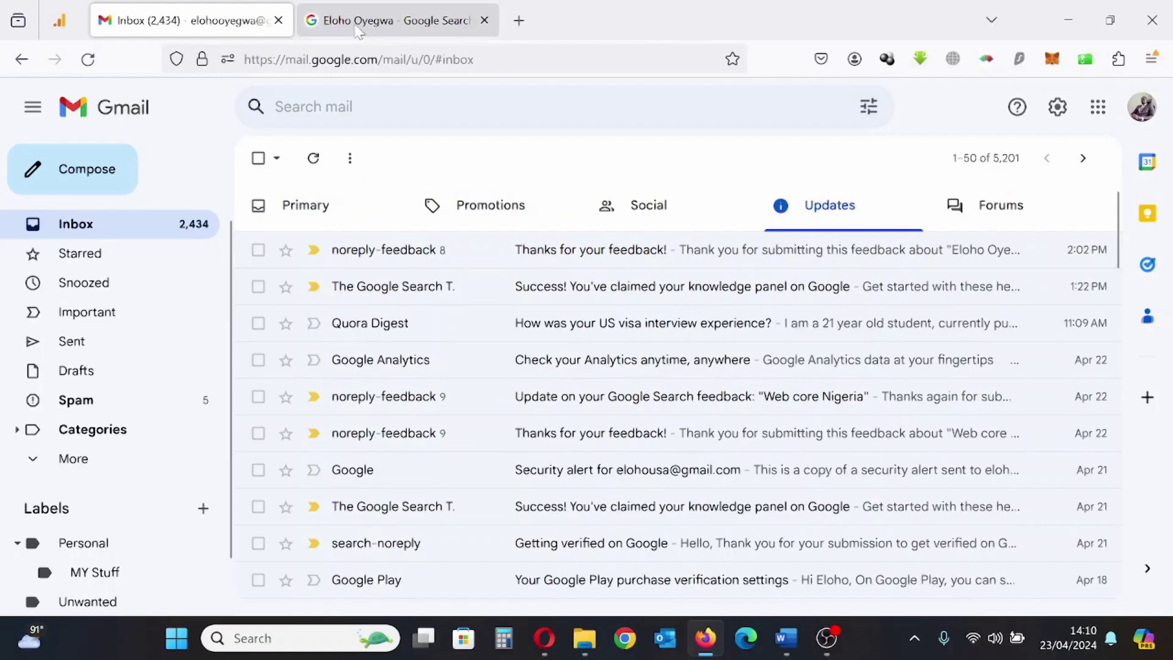
{"action": "left_click", "coordinate": [398, 20]}
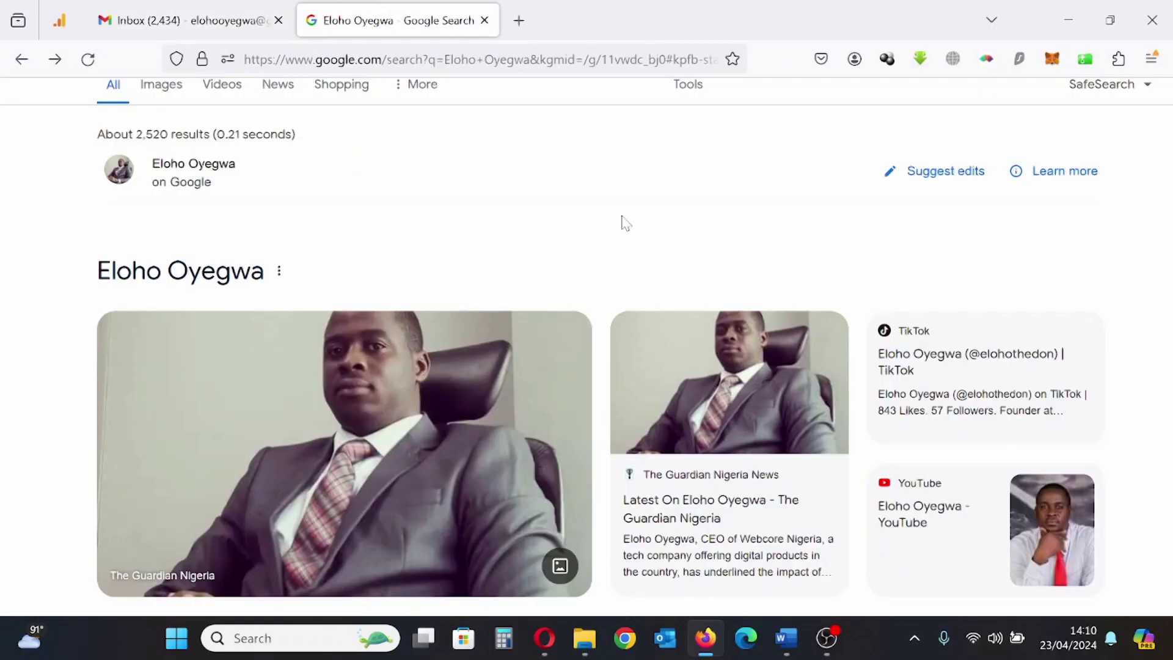
- Reload the page, copy the Twitter line from Word, and send it as a knowledge panel suggestion
{"action": "left_click", "coordinate": [945, 174]}
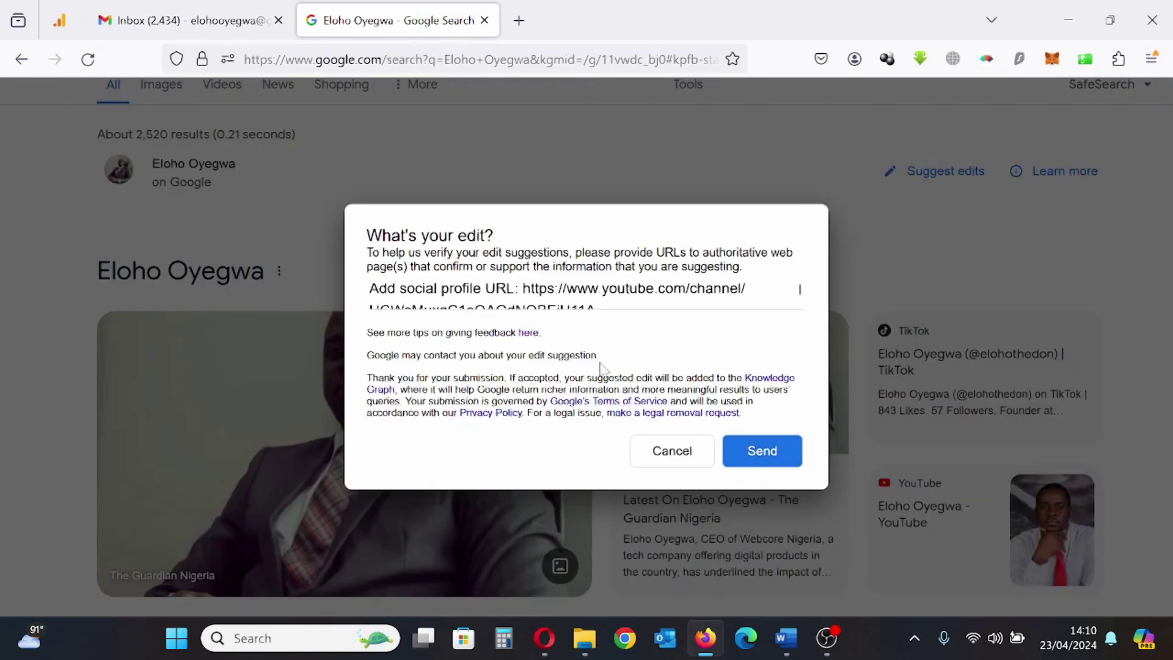
{"action": "left_click", "coordinate": [88, 60]}
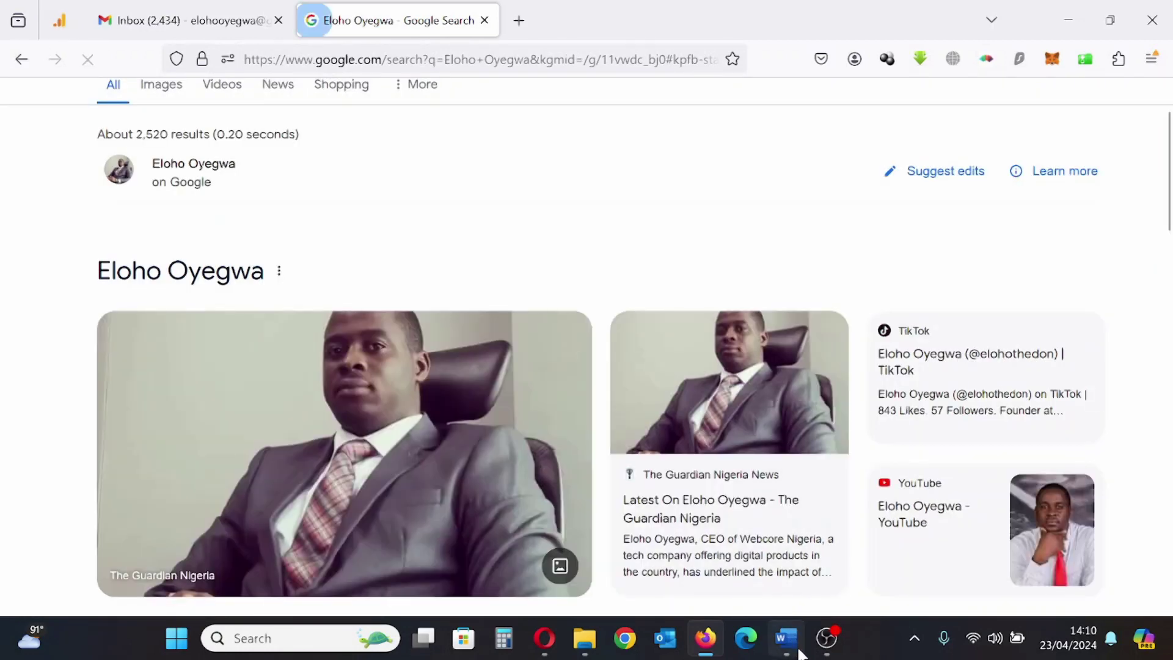
{"action": "left_click", "coordinate": [794, 647]}
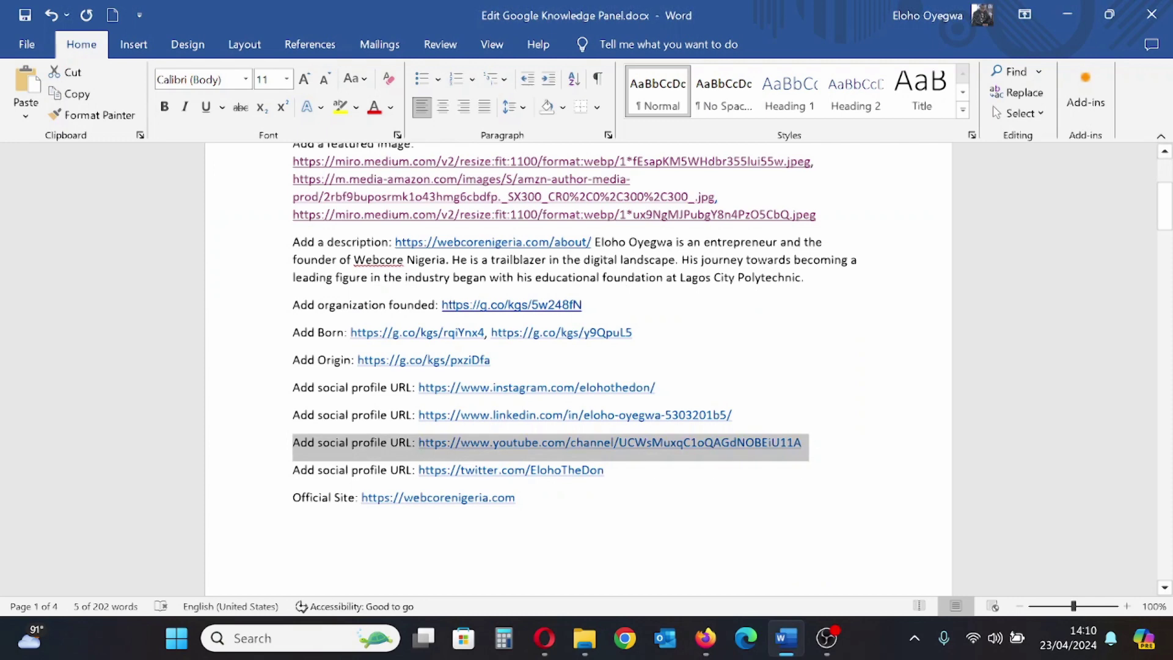
{"action": "left_click_drag", "start_coordinate": [271, 446], "coordinate": [271, 473]}
{"action": "left_click", "coordinate": [271, 473]}
{"action": "key", "text": "ctrl+c"}
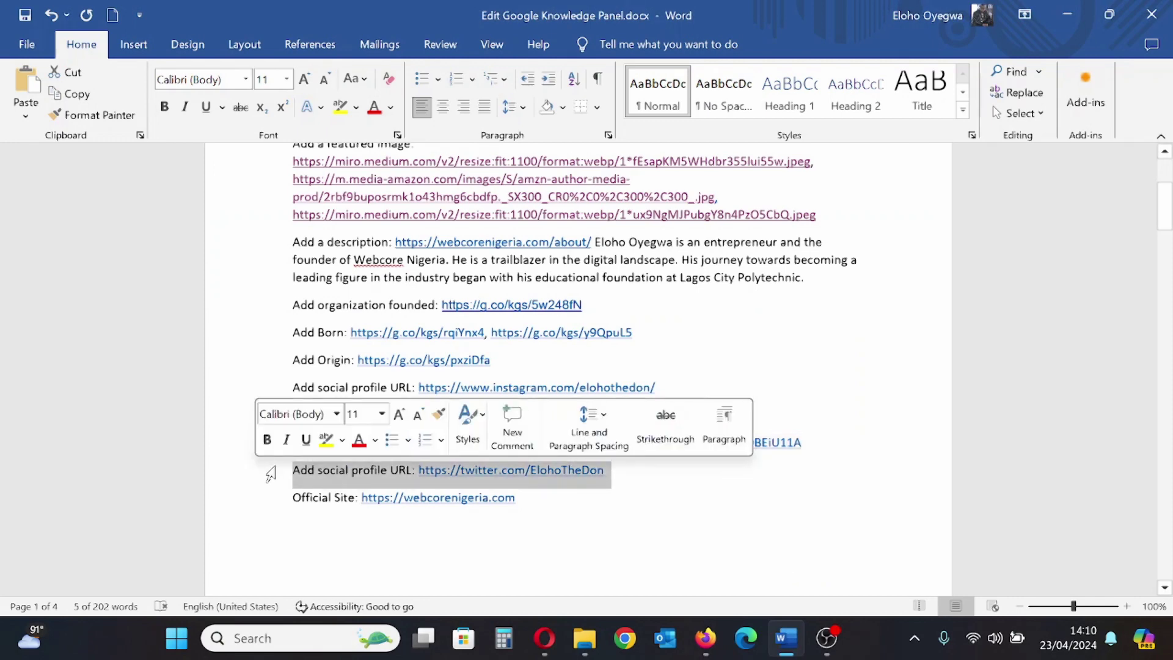
{"action": "left_click", "coordinate": [706, 638]}
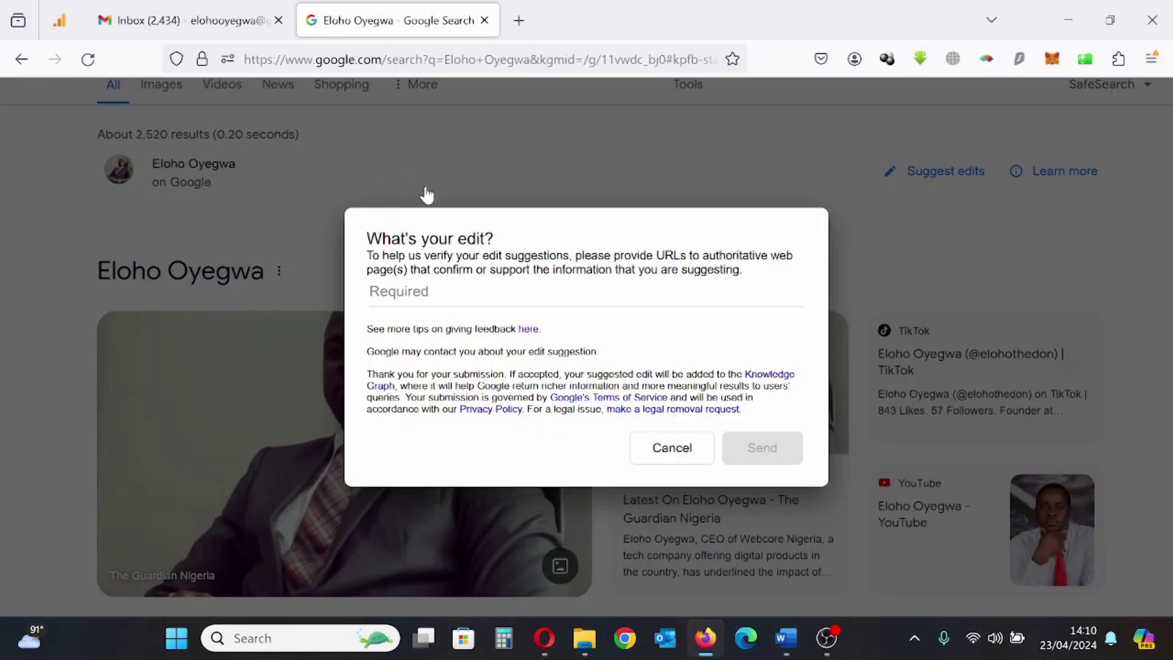
{"action": "left_click", "coordinate": [586, 292]}
{"action": "key", "text": "ctrl+v"}
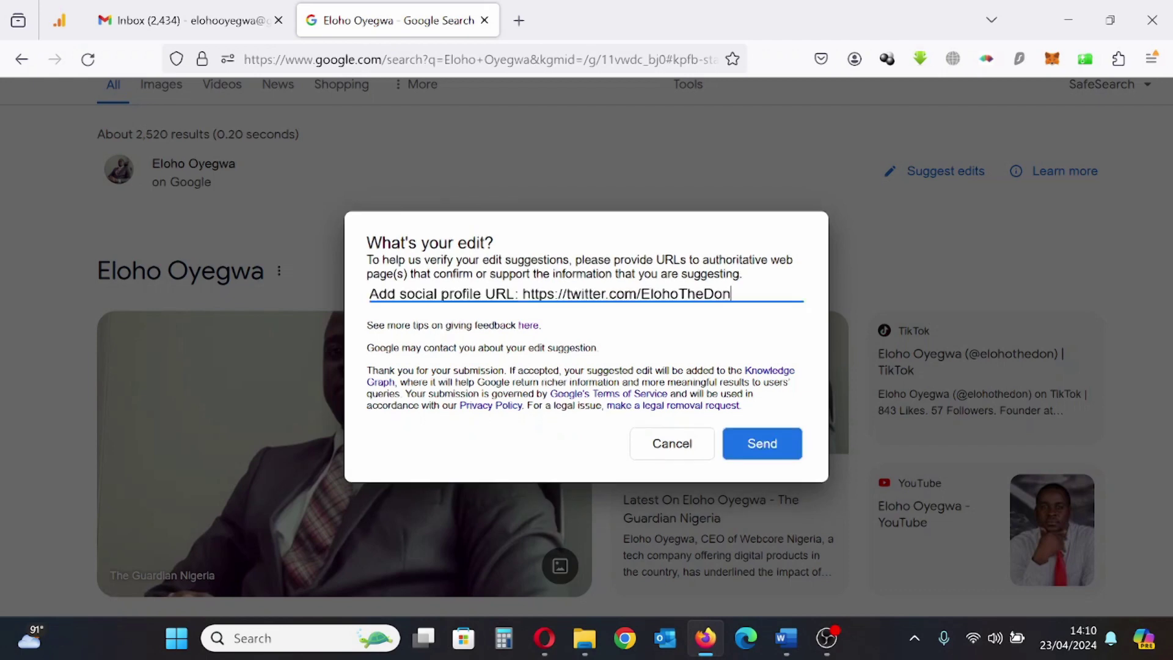
{"action": "left_click", "coordinate": [772, 453]}
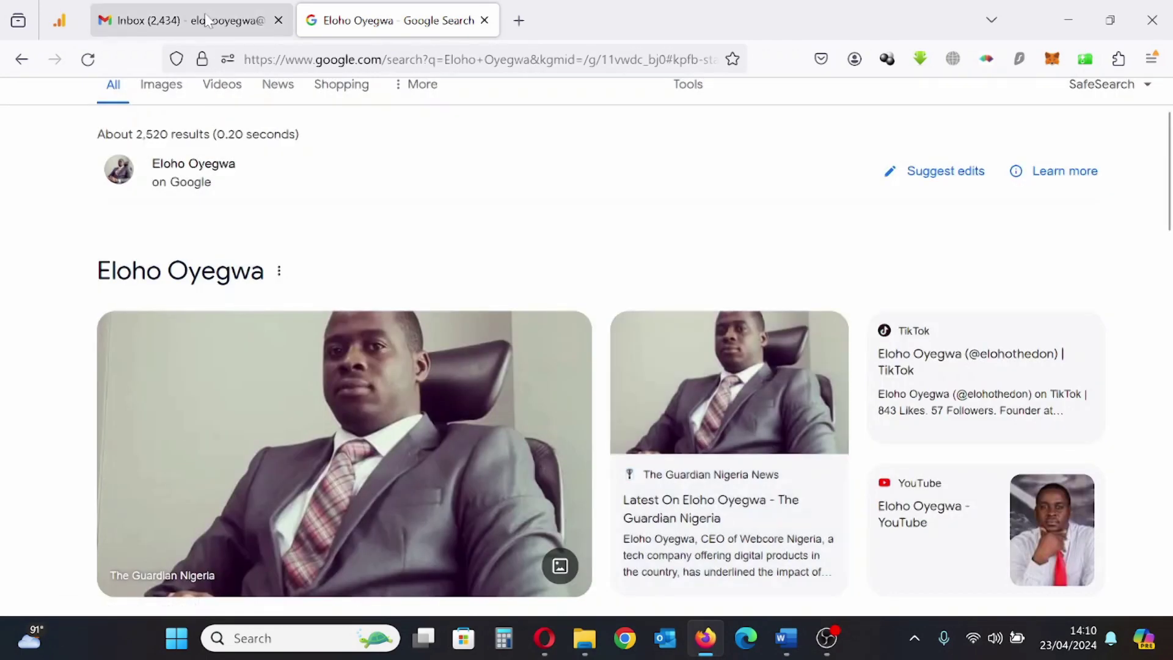
- Check the new 'Thanks for your feedback!' message in Gmail, then return to the Word notes
{"action": "left_click", "coordinate": [208, 20]}
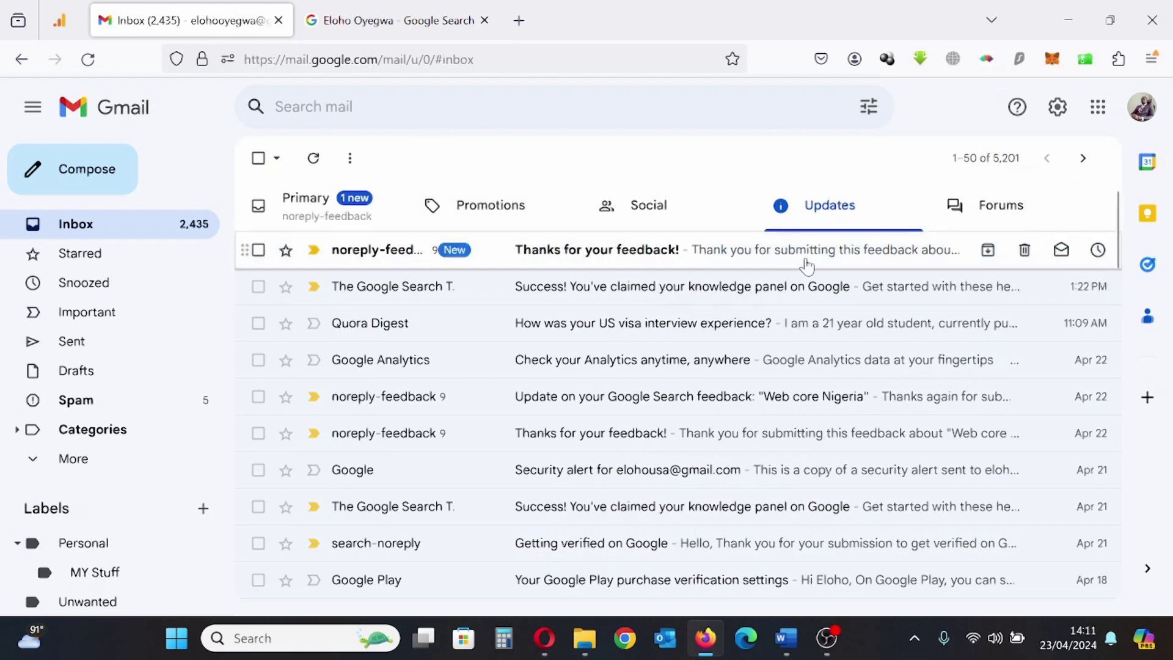
{"action": "left_click", "coordinate": [782, 650]}
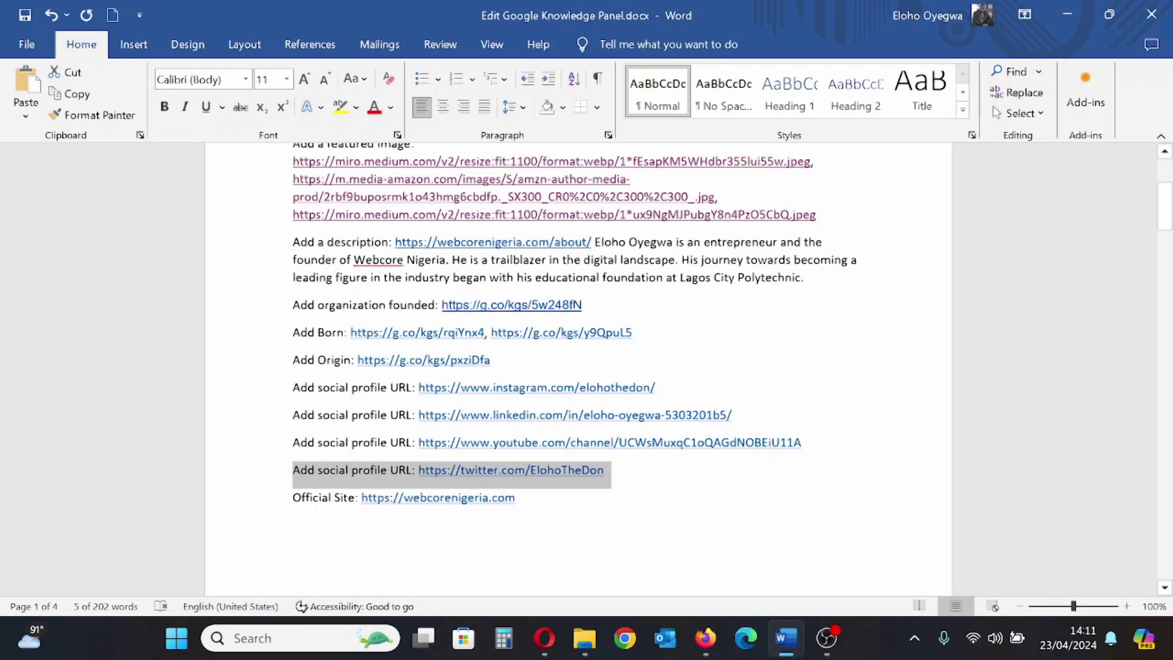